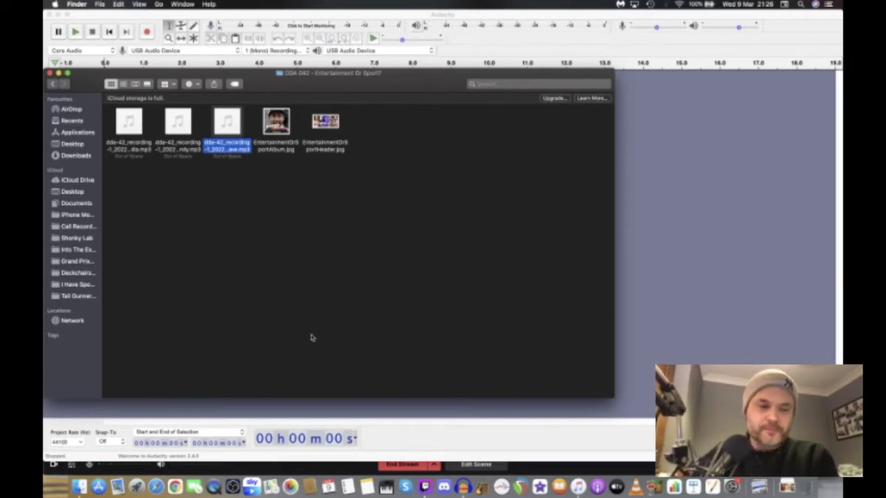
Step: Import the three dda-42 recording MP3 files into an Audacity project and fit the tracks to the window's height
drag(132, 189, 768, 155)
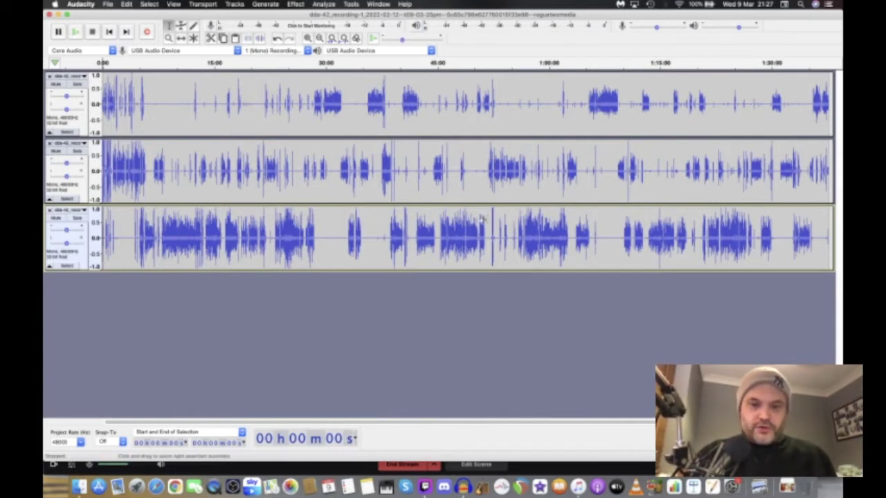
key(super+shift+f)
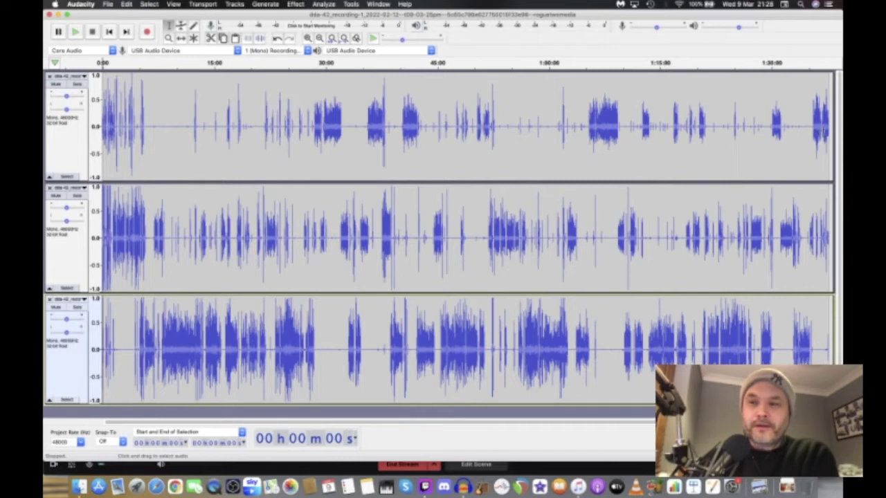
Step: Play a few seconds near the end of the recording, from about 1 h 36 m 50 s
click(821, 130)
key(space)
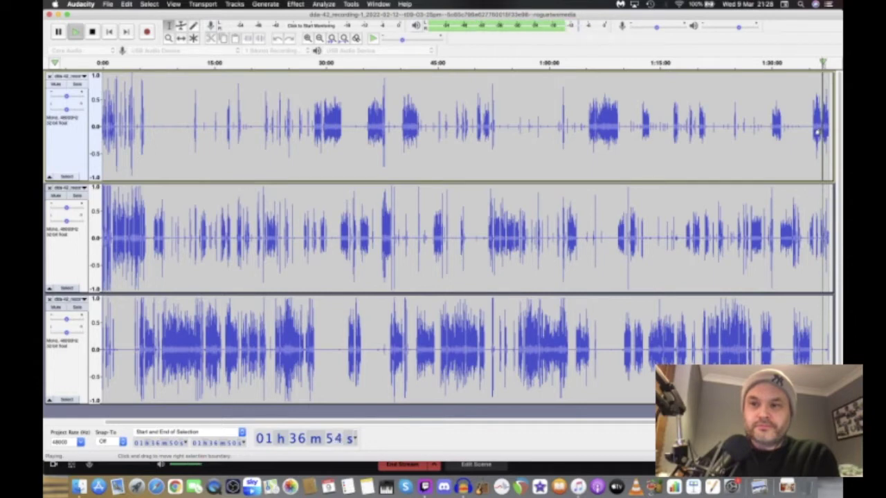
key(space)
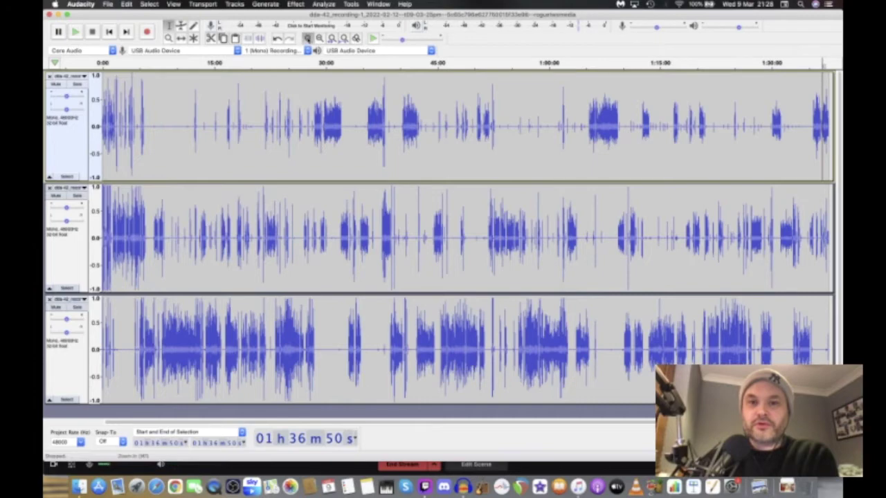
Step: Examine the waveforms around 1 h 36 m 50 s in close-up and return to the overview of the whole recording
click(307, 38)
double_click(307, 38)
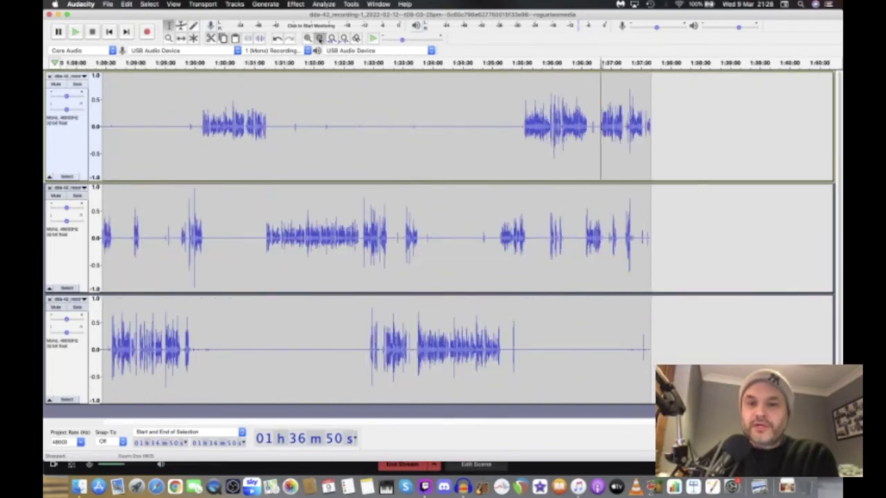
click(319, 38)
click(319, 38)
click(319, 38)
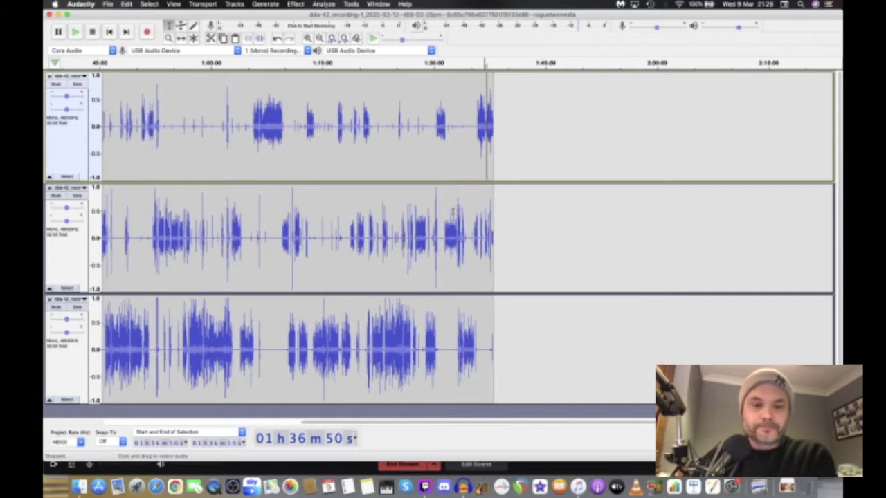
scroll(452, 212, left, 5)
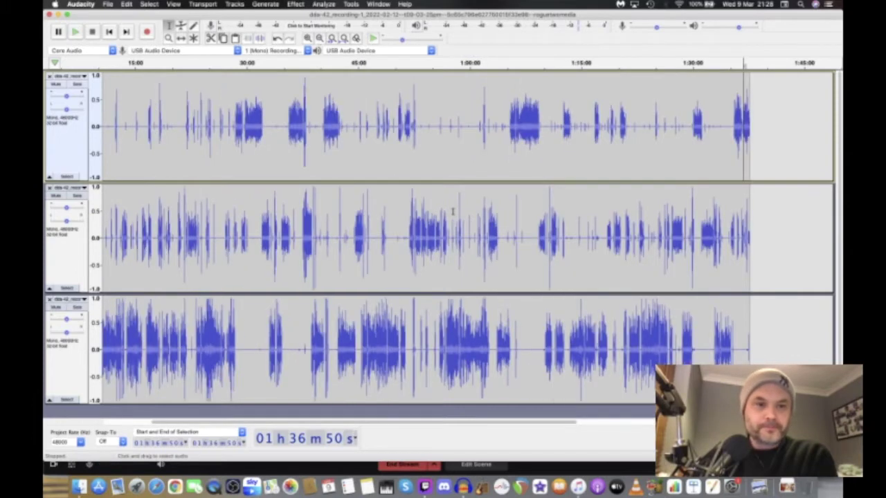
click(319, 38)
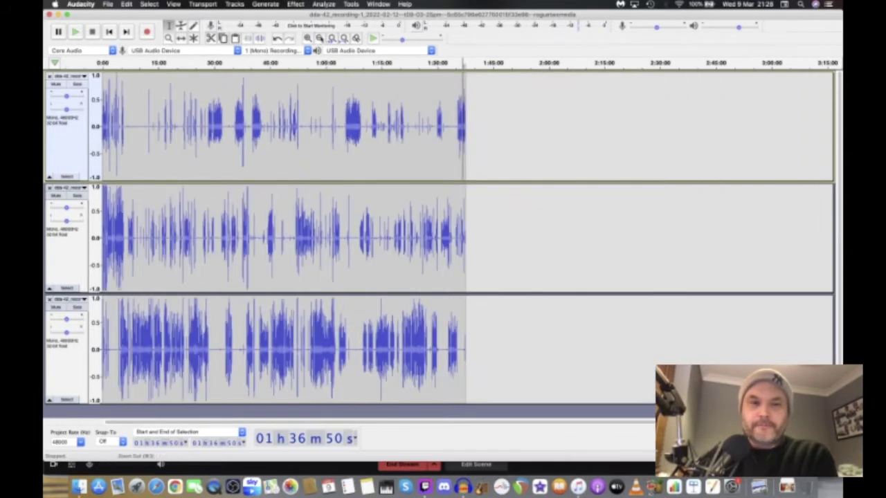
click(308, 39)
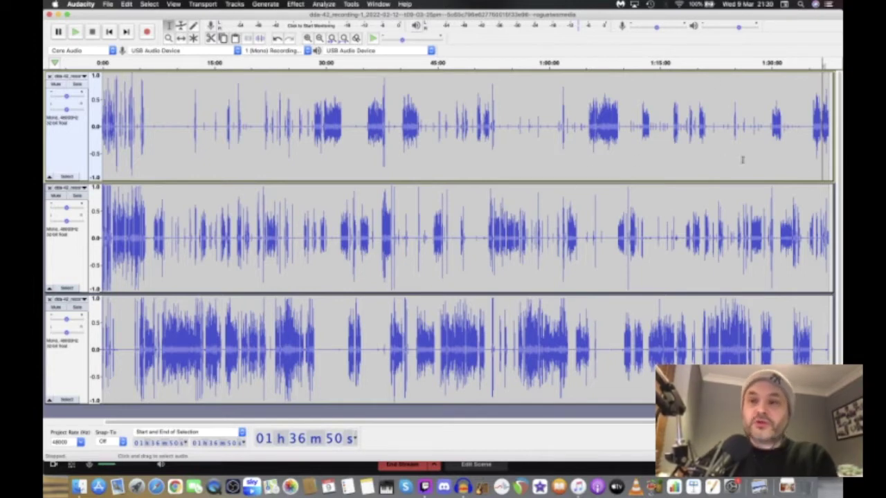
Step: Move the cursor to the end of the tracks and zoom in on the last few minutes of audio
click(307, 38)
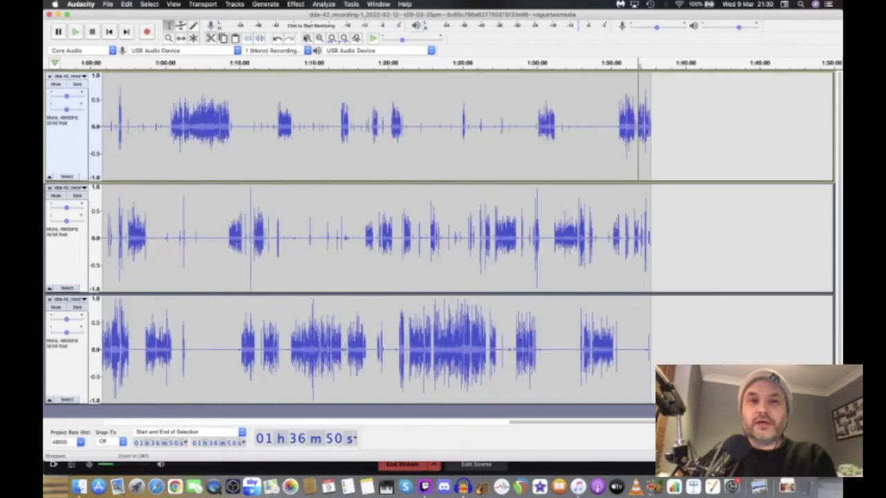
click(307, 38)
click(126, 32)
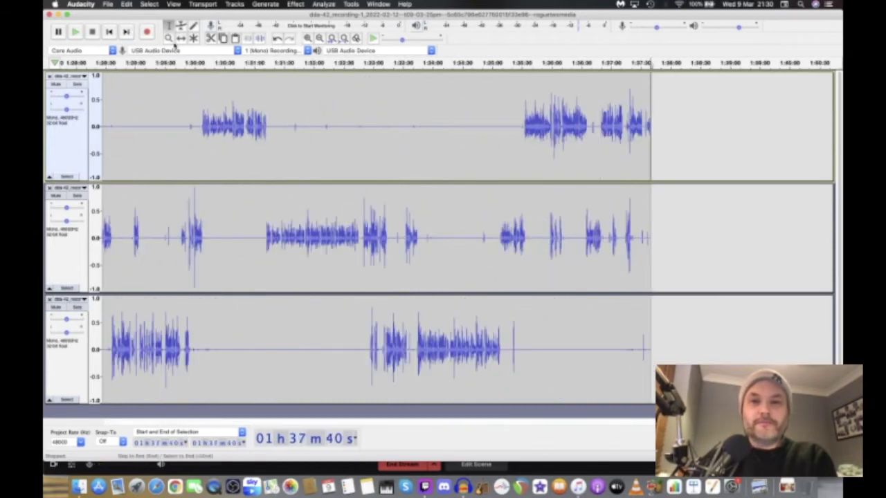
click(306, 38)
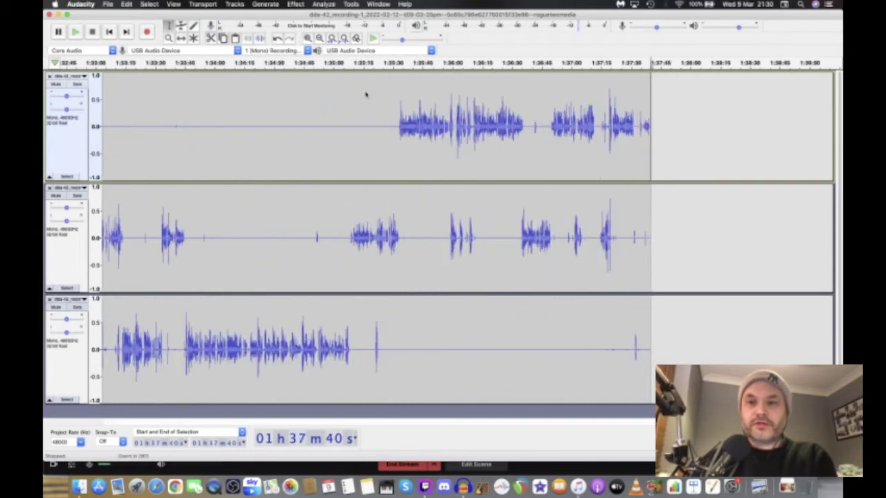
click(307, 38)
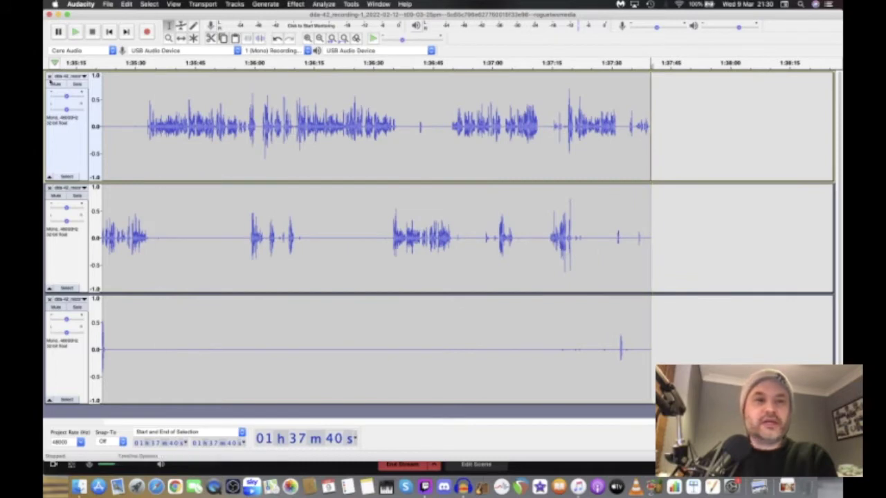
click(83, 77)
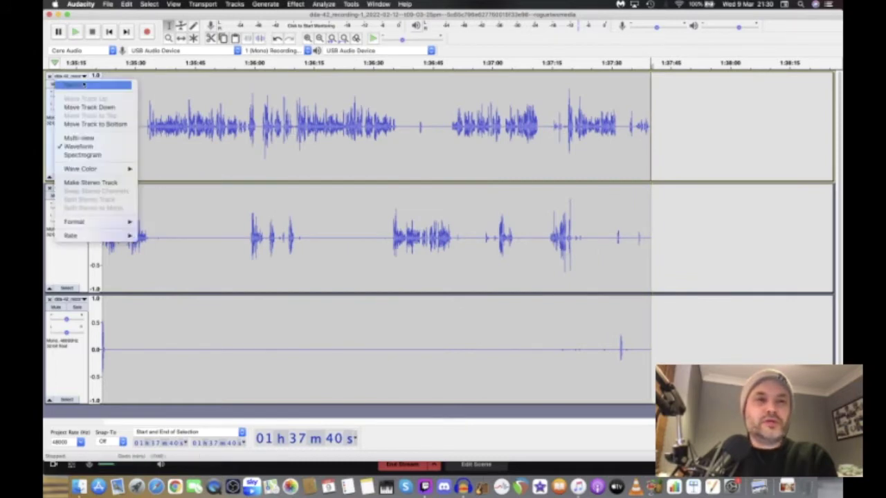
click(108, 86)
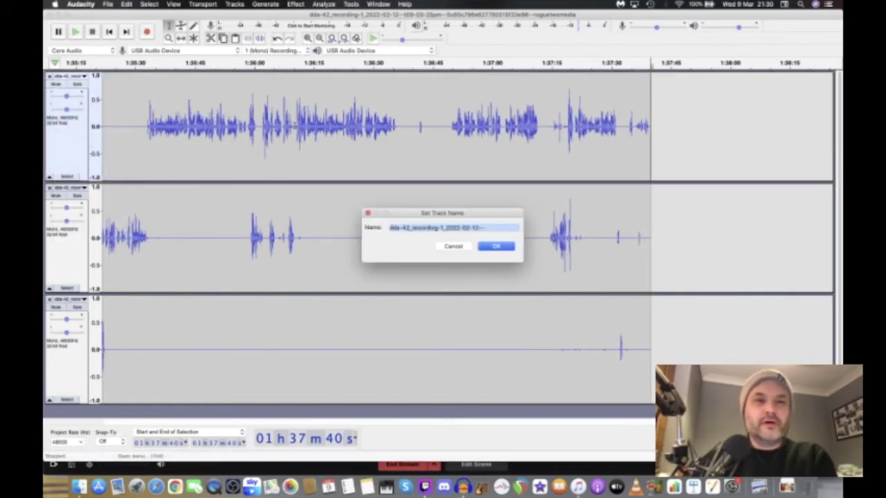
click(489, 226)
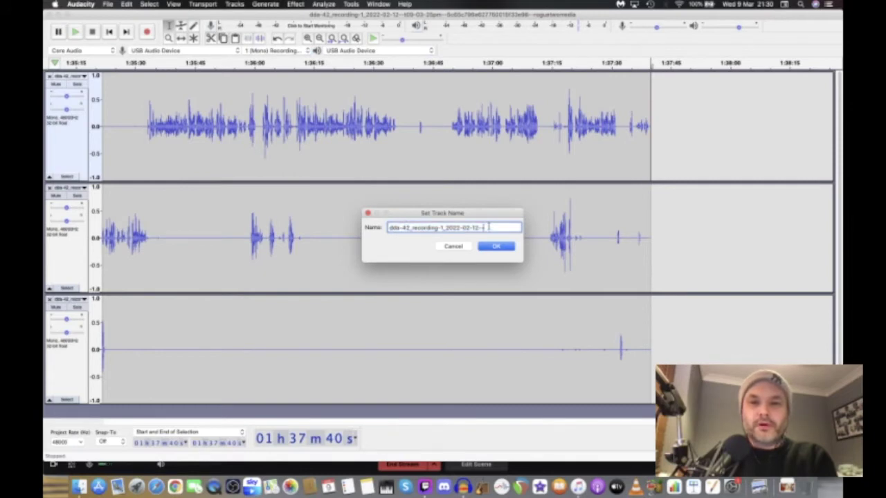
click(453, 247)
click(455, 247)
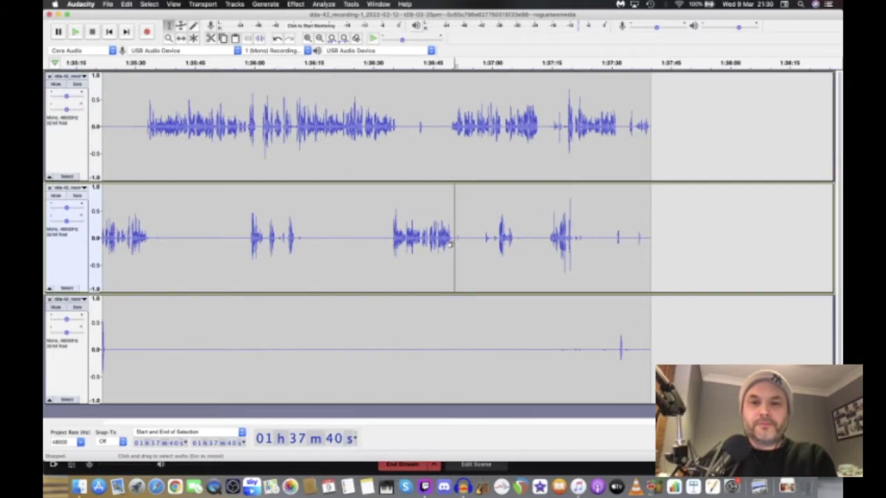
Step: Solo the first track and listen to it from 1 h 37 m 13 s to identify the speaker
click(545, 124)
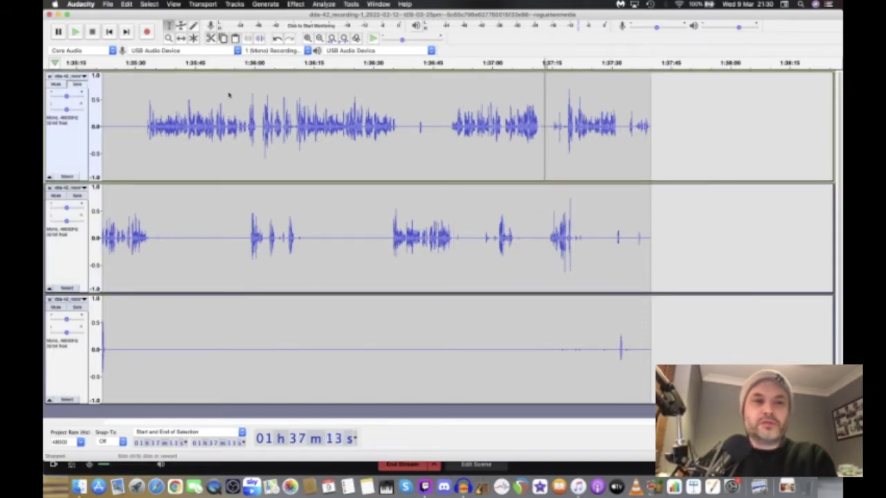
click(77, 84)
key(space)
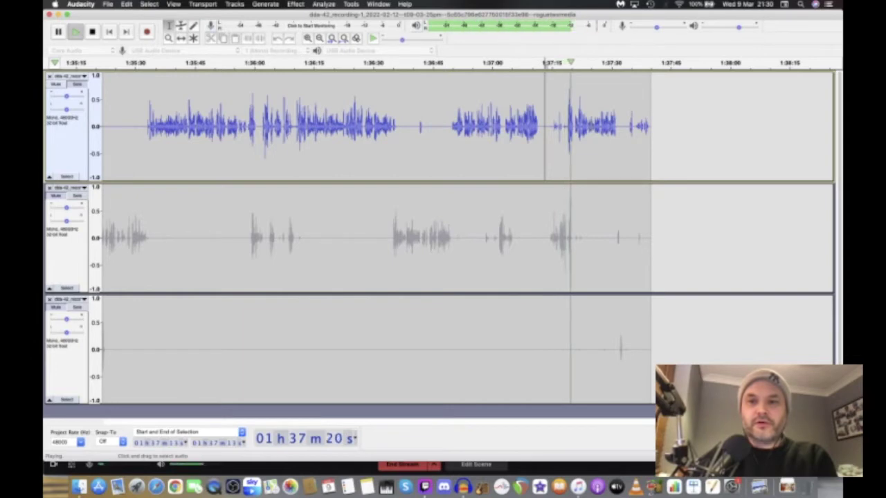
key(space)
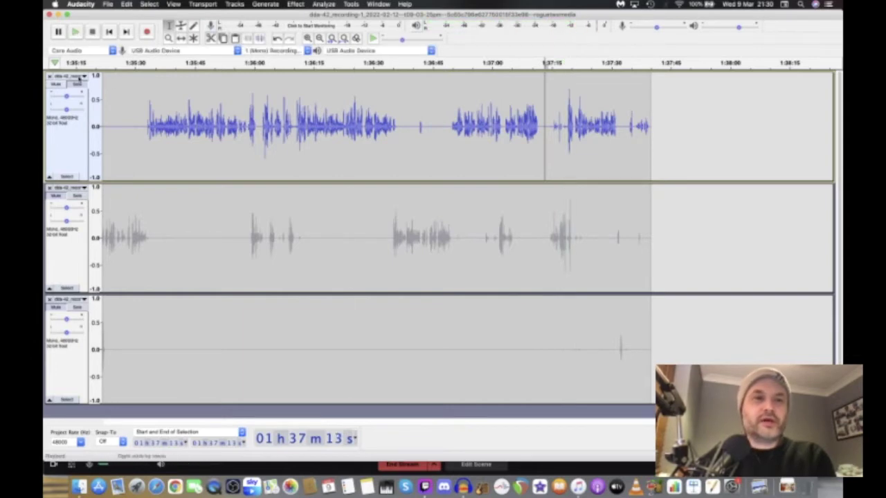
Step: Rename the first track with its speaker's first name
click(83, 76)
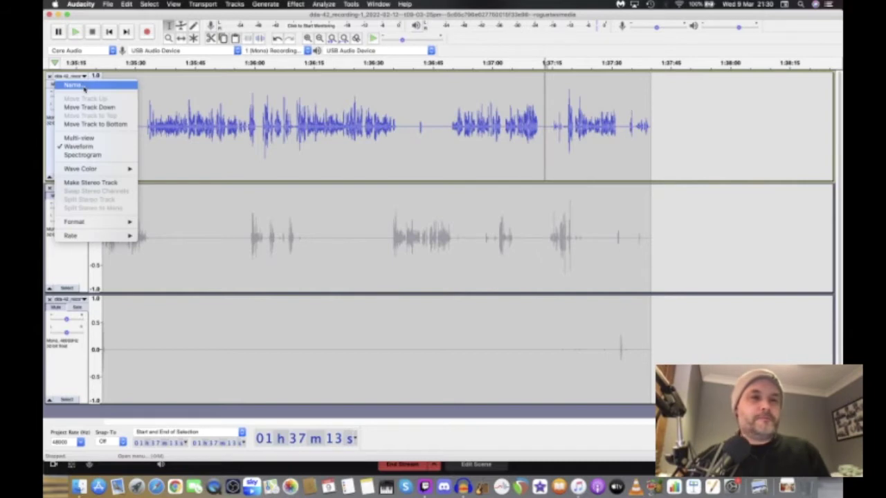
click(84, 85)
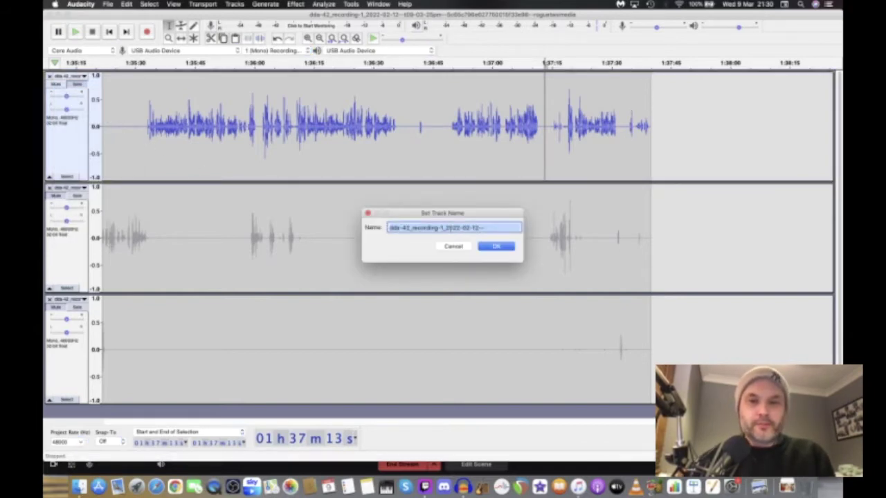
click(449, 228)
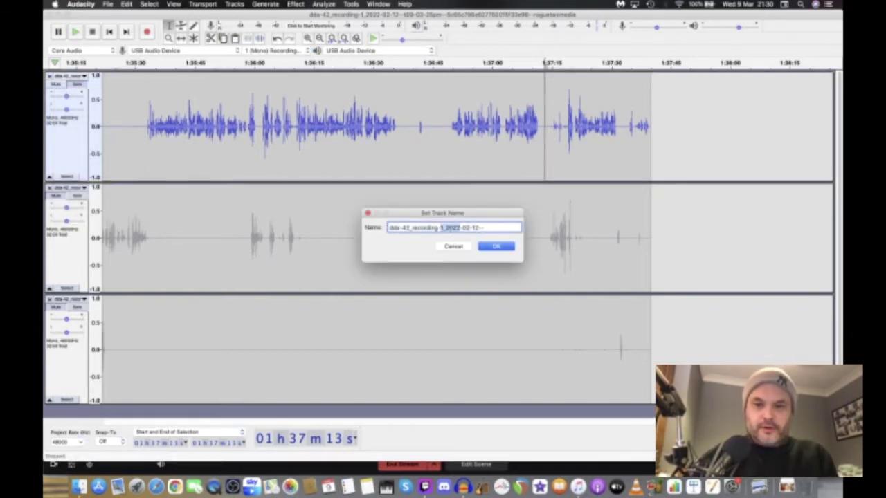
triple_click(449, 228)
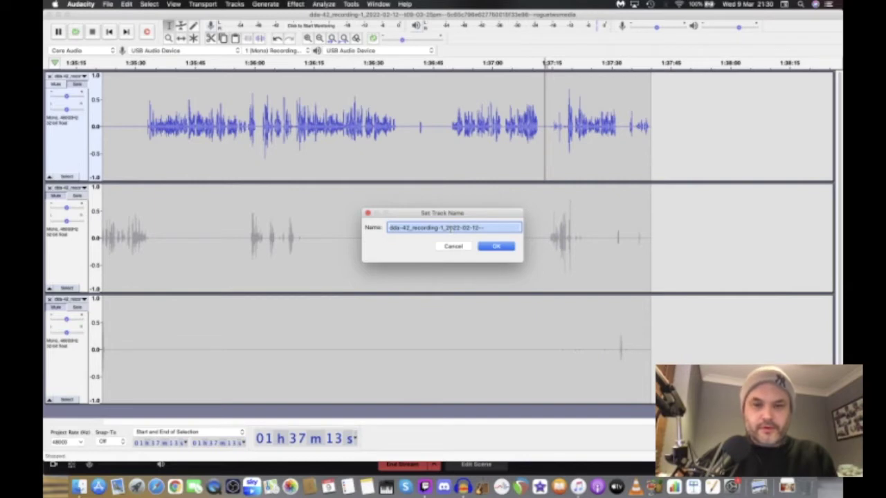
text(d)
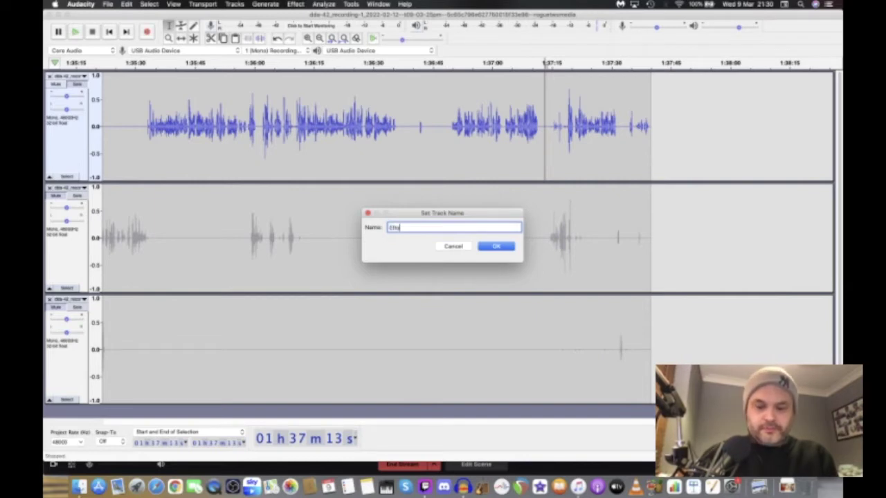
key(Return)
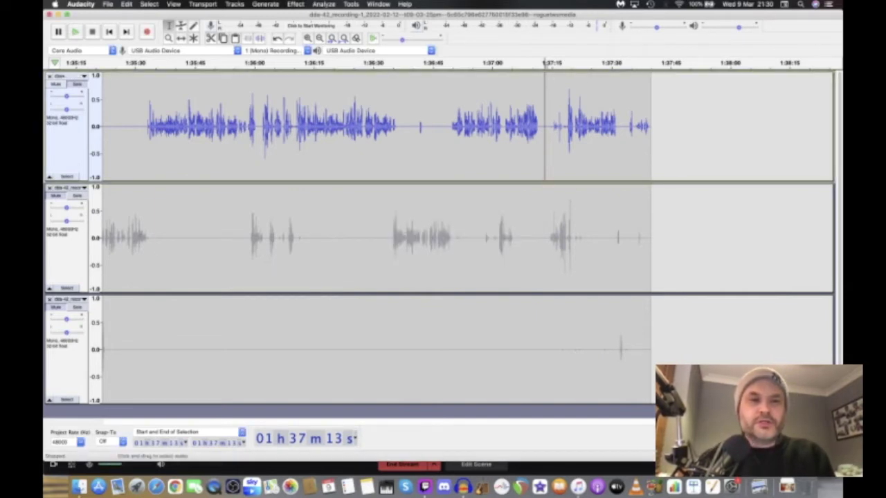
Step: Turn off solo on the first track, solo the second track and play it from 1 h 37 m 17 s
click(76, 78)
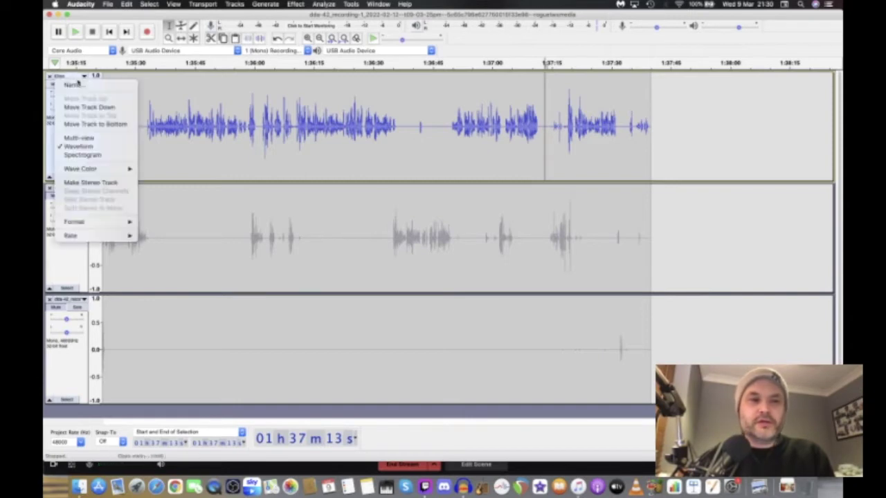
click(210, 84)
click(76, 83)
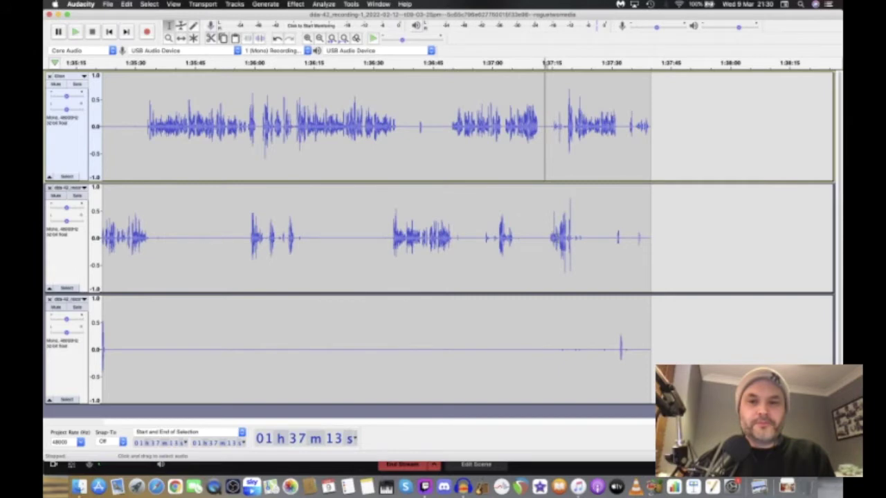
click(77, 196)
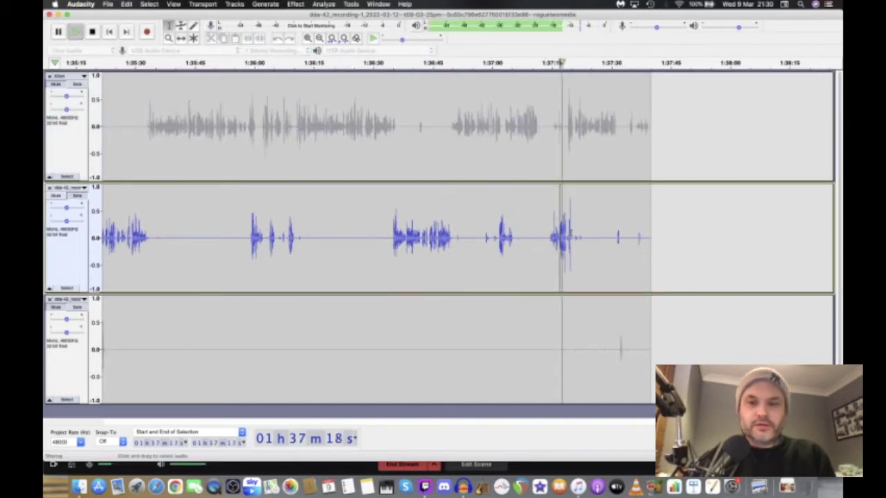
Step: Stop playback and rename the second track with its speaker's first name
click(69, 188)
click(81, 198)
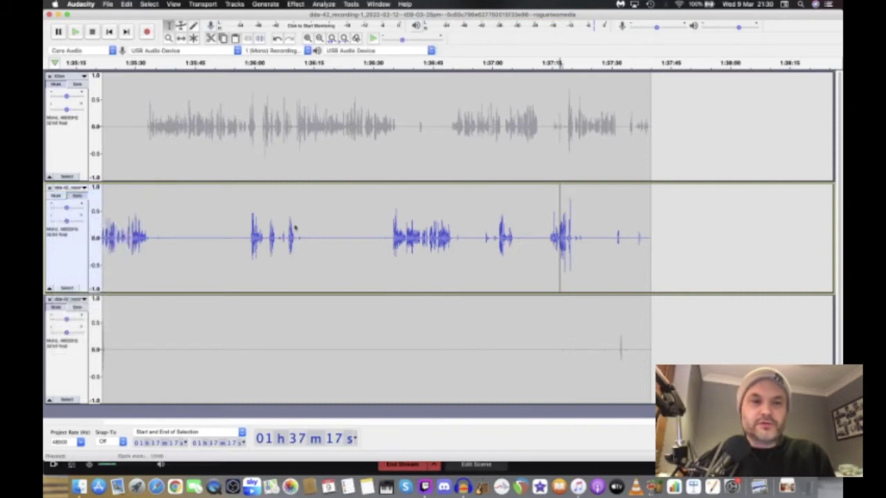
triple_click(423, 227)
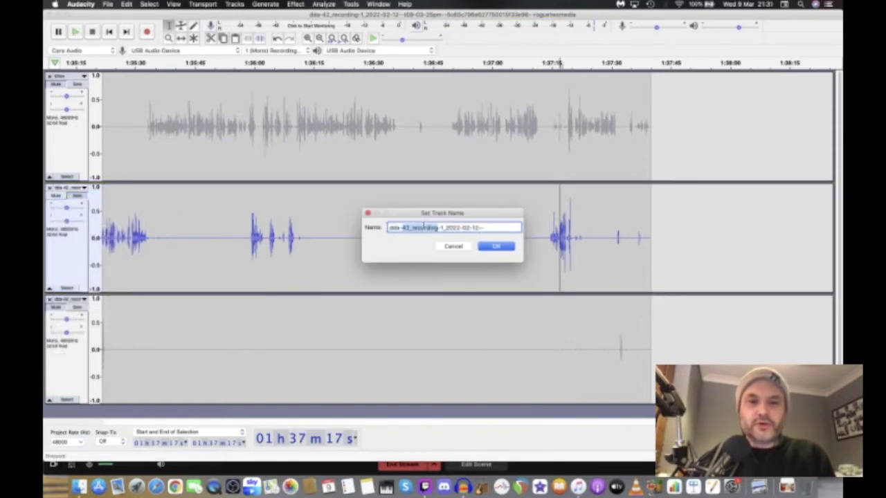
text(Andy)
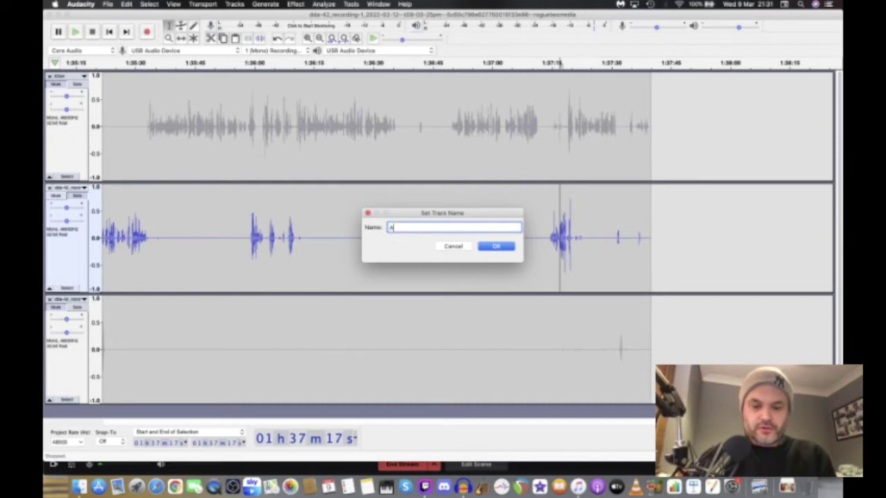
key(Return)
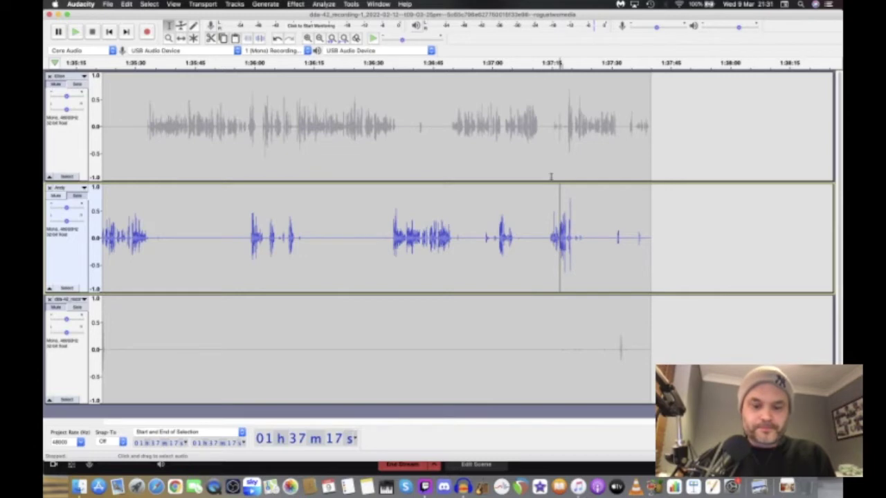
Step: Turn off solo on the second track so that all three tracks are audible
key(space)
key(space)
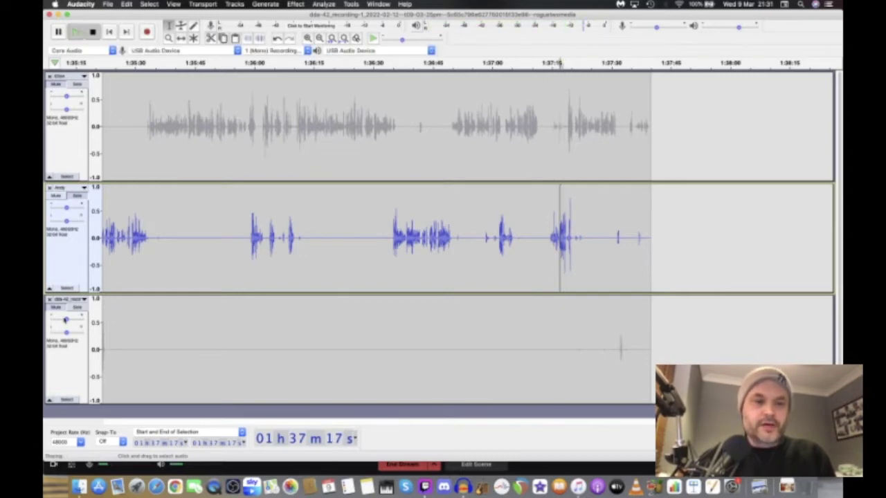
click(70, 302)
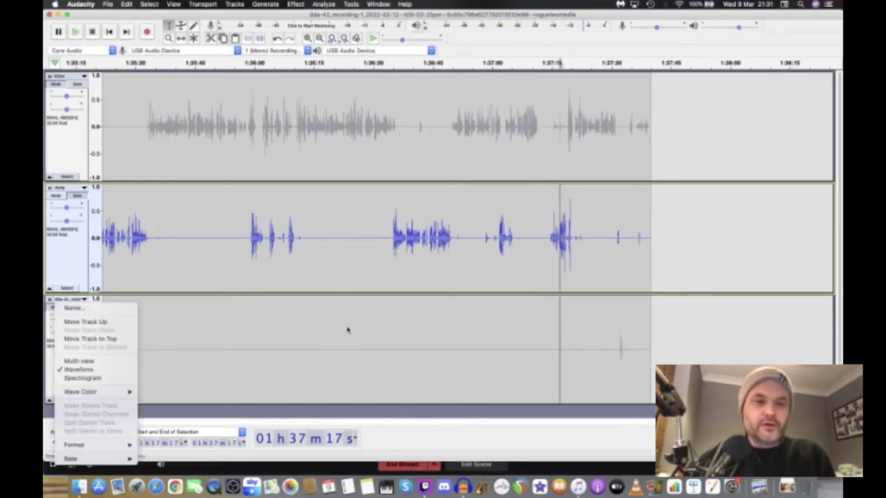
click(346, 326)
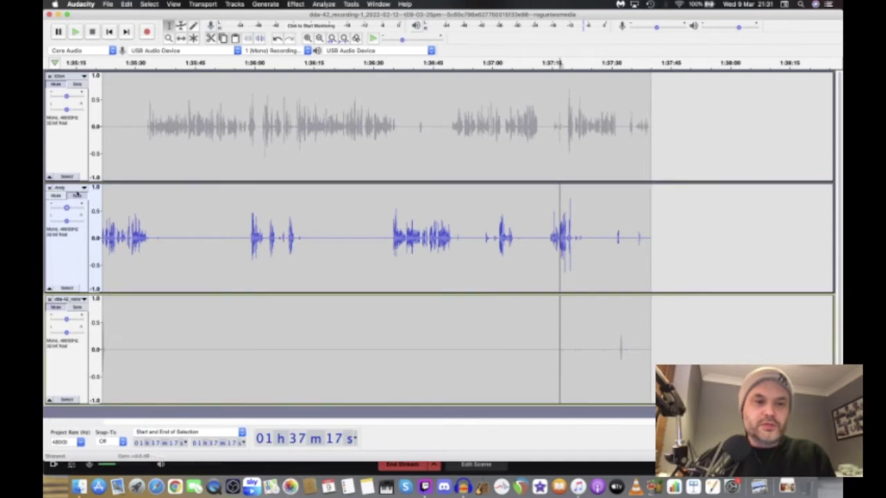
click(77, 196)
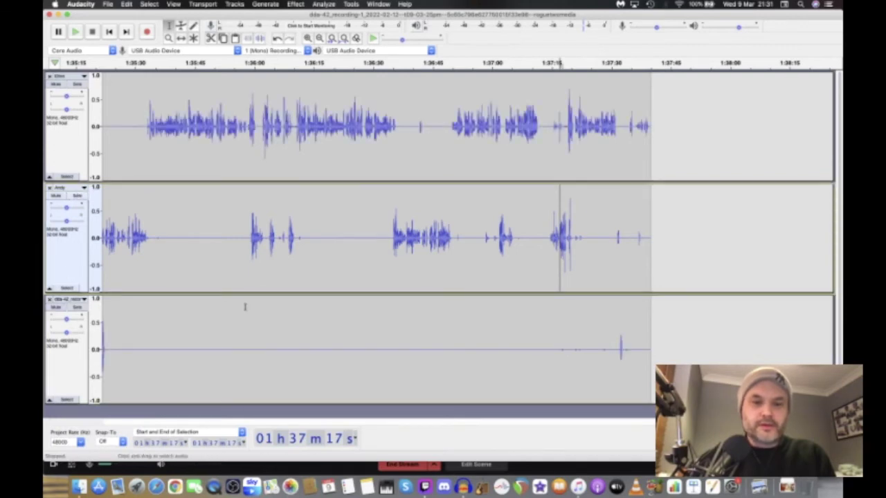
Step: Play the third track's speech from 1 h 34 m 18 s to identify the speaker
scroll(244, 307, left, 8)
scroll(245, 307, left, 3)
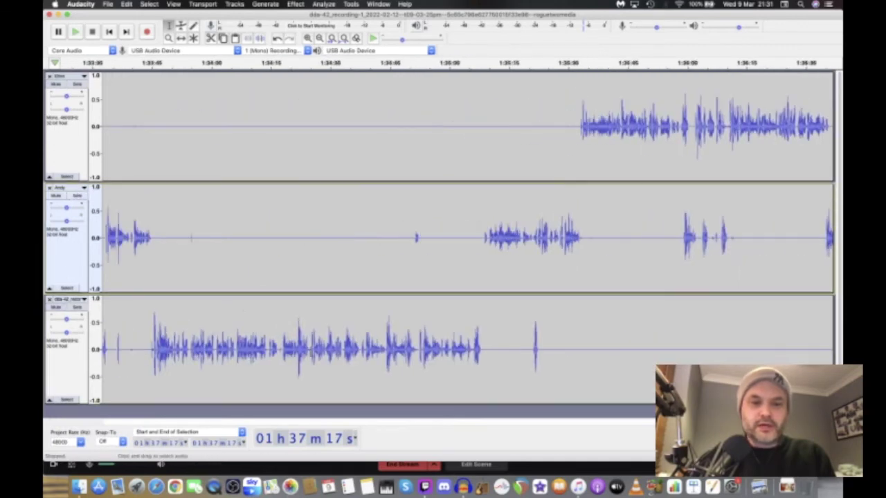
click(283, 351)
key(space)
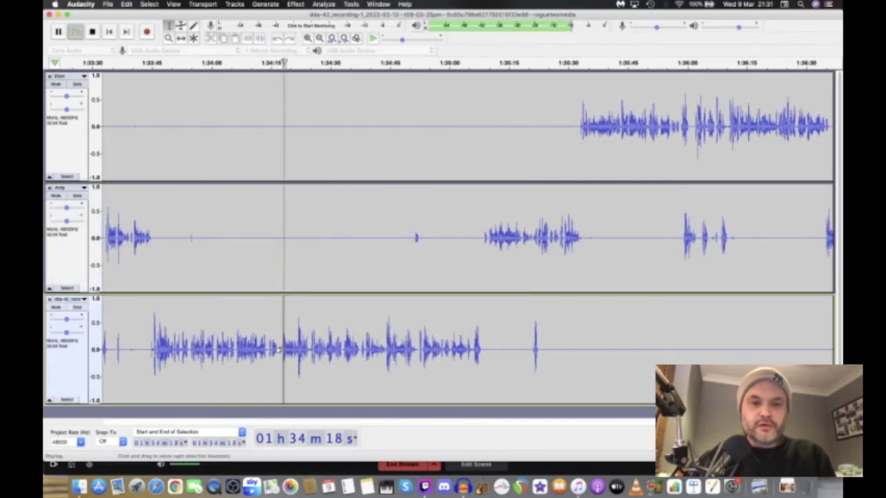
key(space)
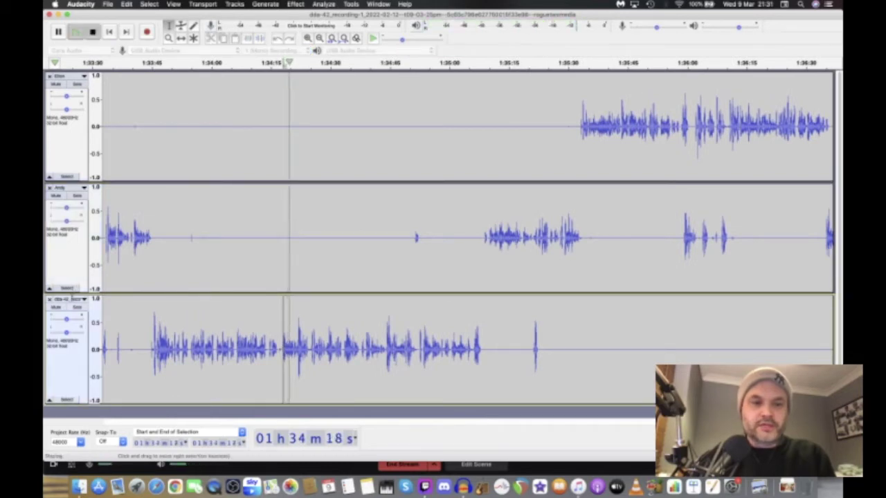
Step: Rename the third track with its speaker's first name
click(83, 300)
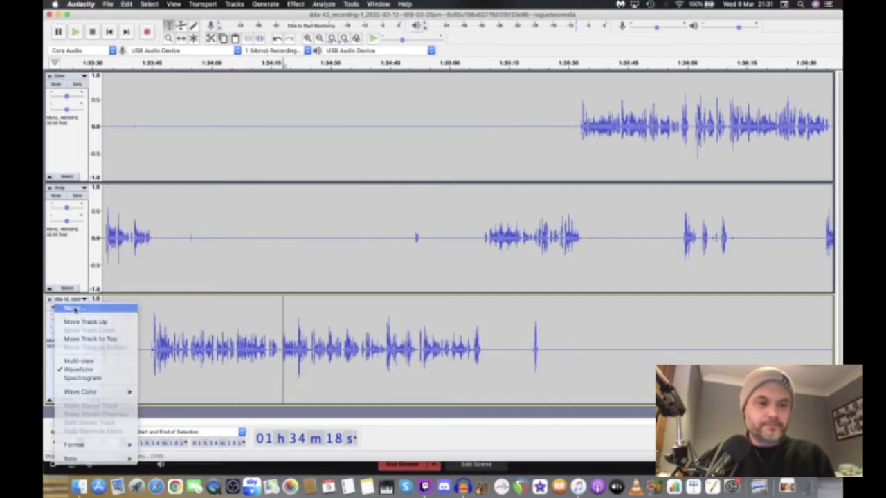
click(75, 308)
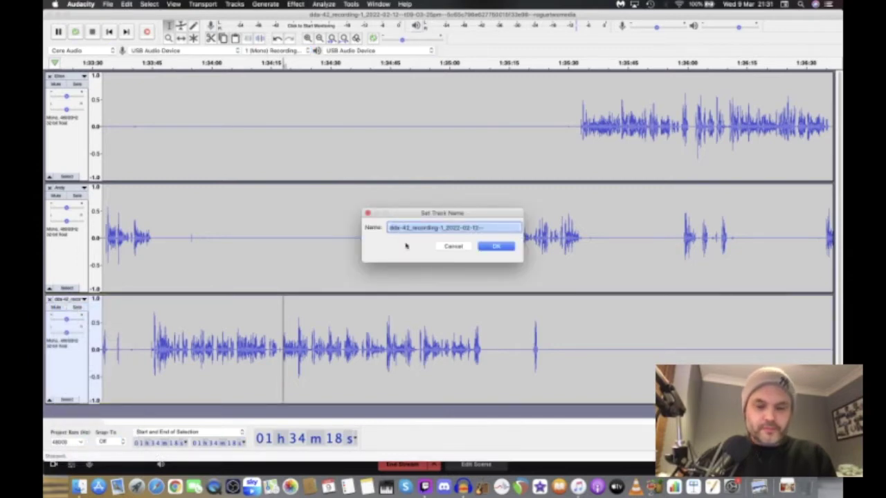
text(Dave)
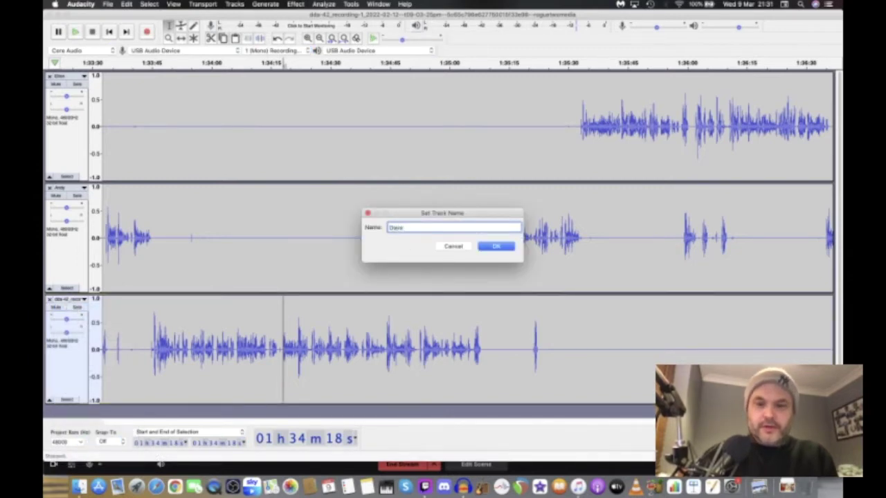
key(Return)
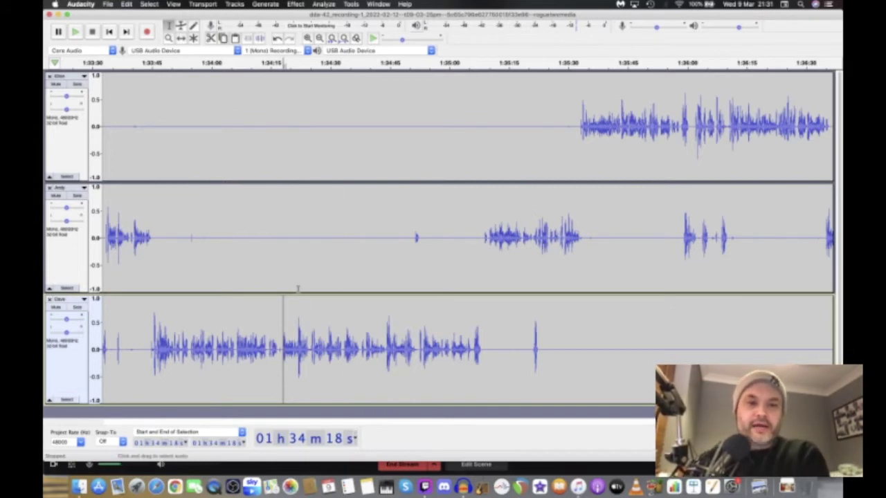
Step: Play the closing part of the recording from 1 h 37 m 19 s to find where the episode should end
scroll(725, 215, right, 10)
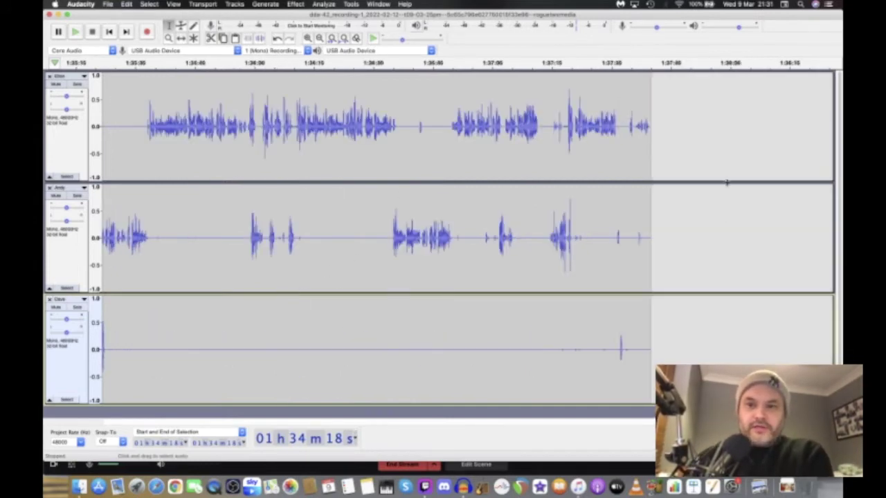
click(566, 122)
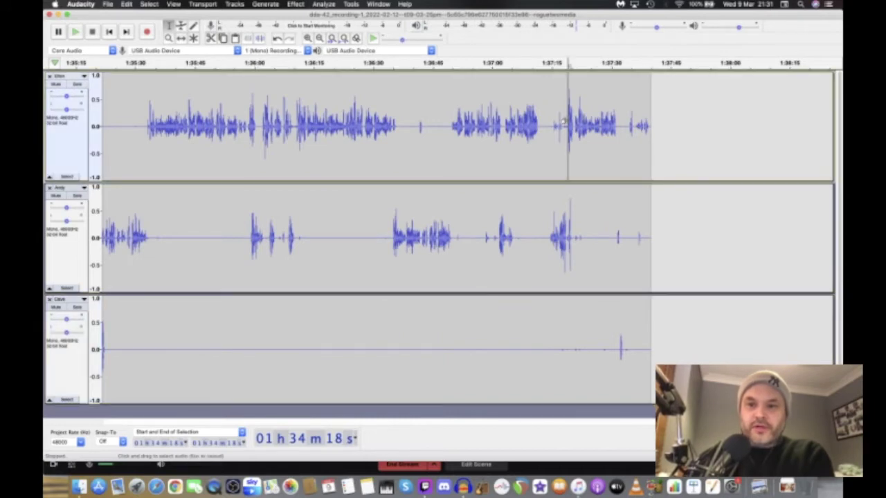
key(space)
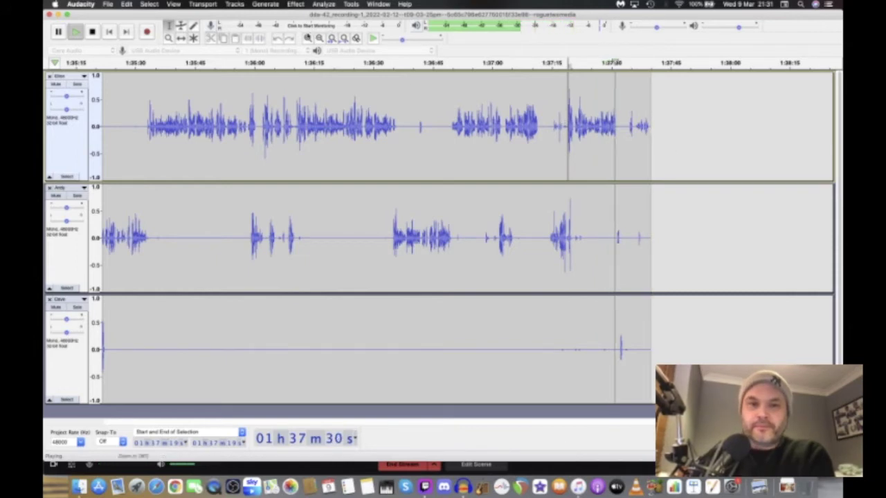
Step: Delete the audio from 1 h 37 m 33 s to the end across all three tracks
click(308, 38)
click(308, 38)
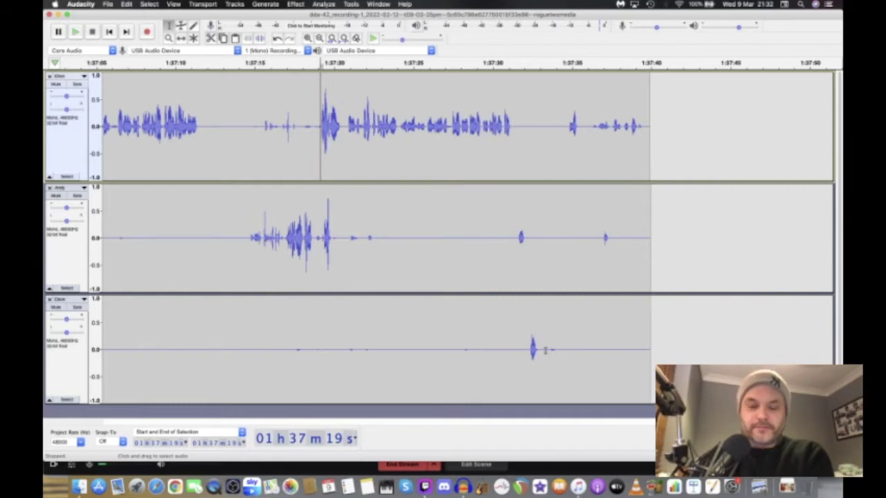
drag(544, 350, 568, 243)
drag(661, 148, 666, 148)
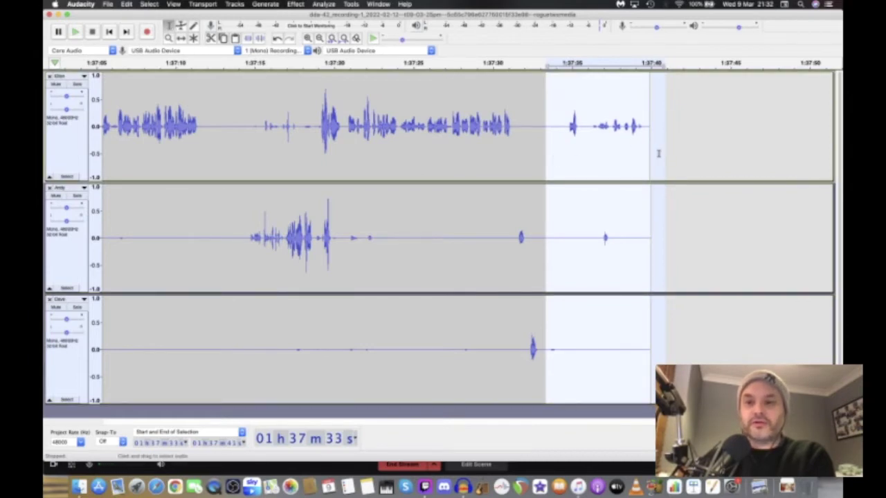
key(Delete)
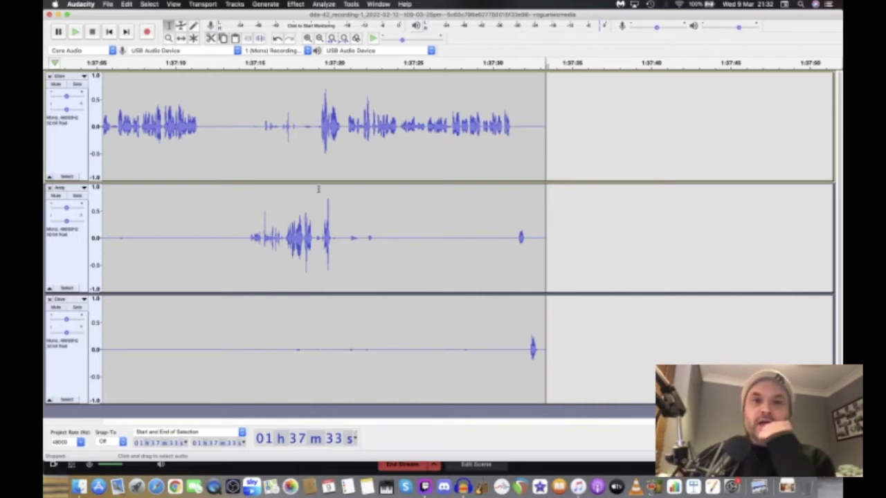
Step: Look back through the waveforms from the end of the recording for gaps in the conversation
scroll(342, 138, left, 5)
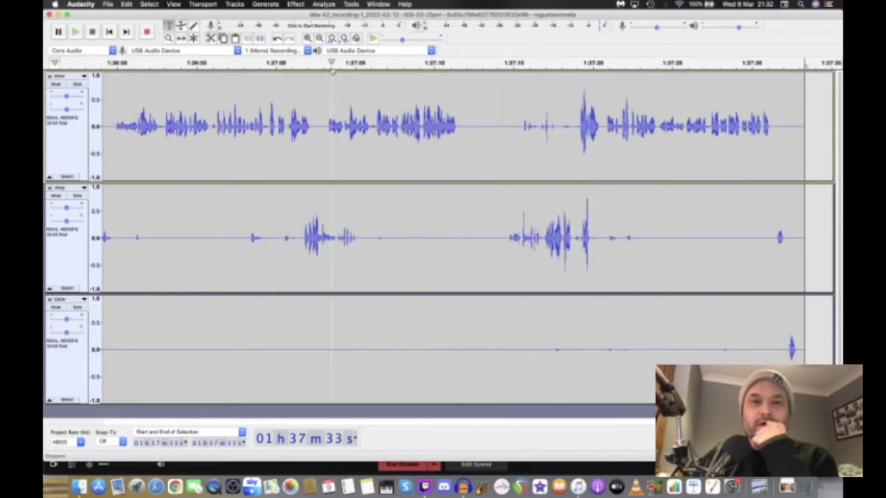
click(319, 39)
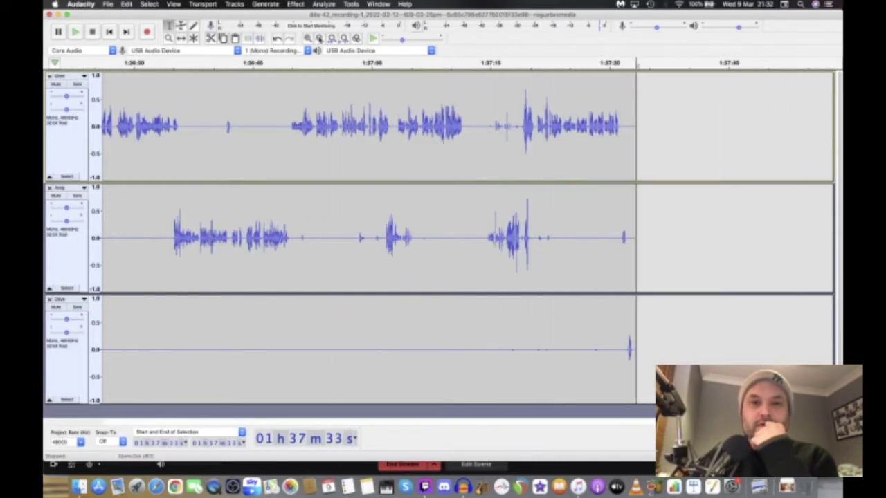
click(319, 38)
click(319, 38)
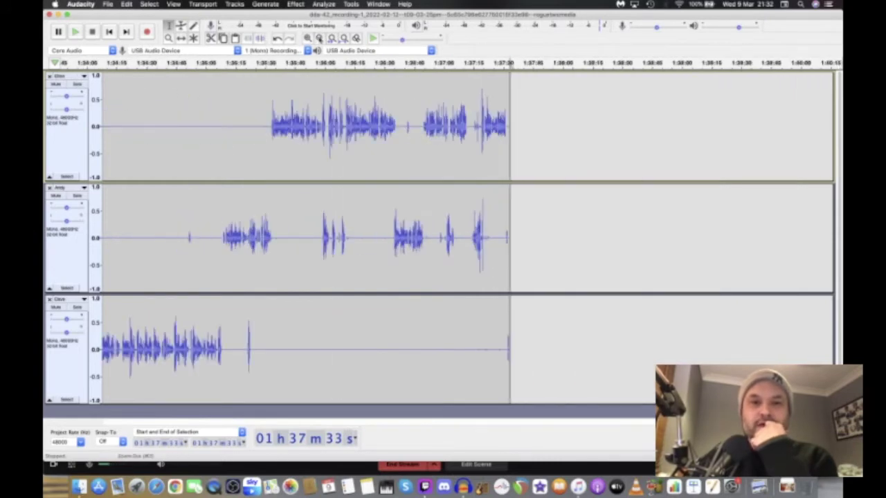
scroll(314, 132, left, 3)
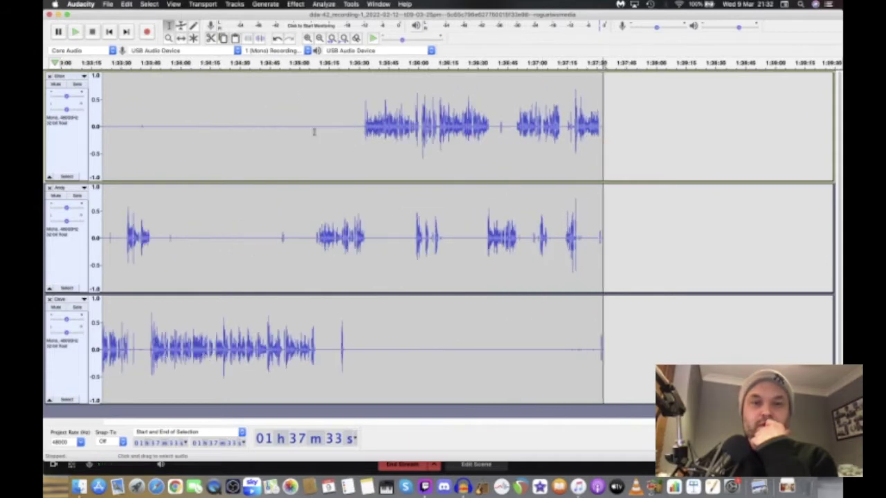
scroll(313, 132, left, 2)
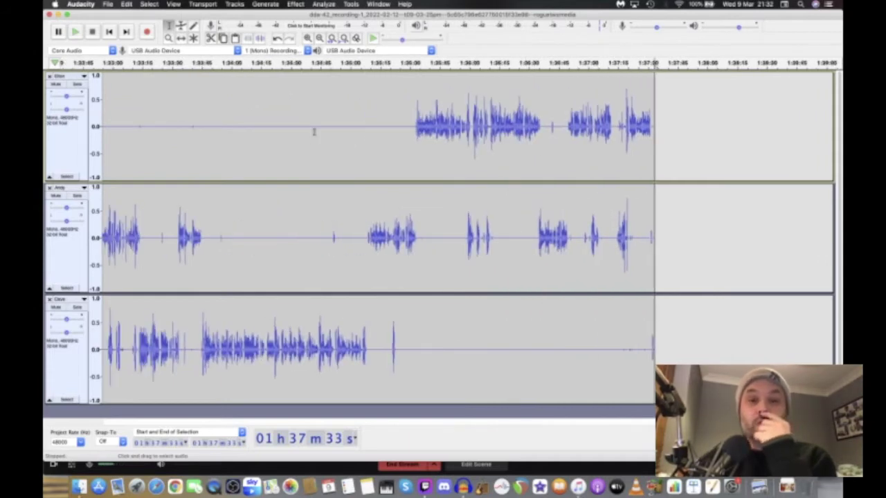
scroll(314, 132, left, 12)
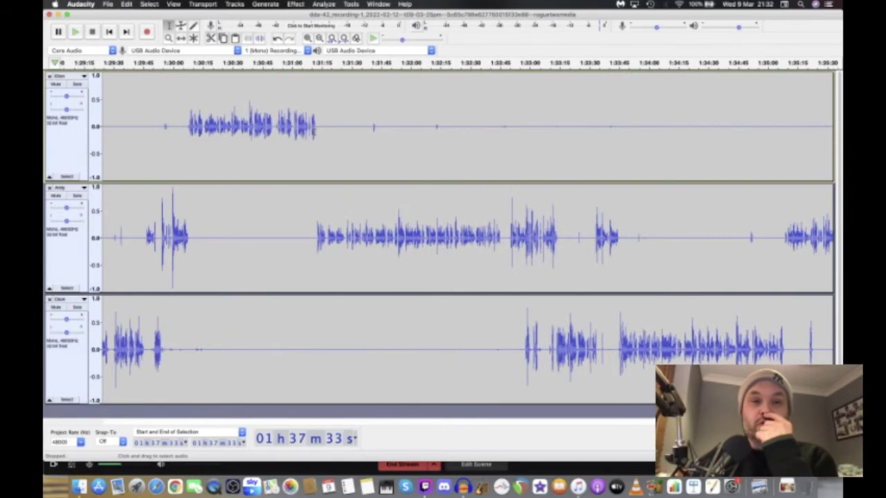
scroll(314, 132, right, 4)
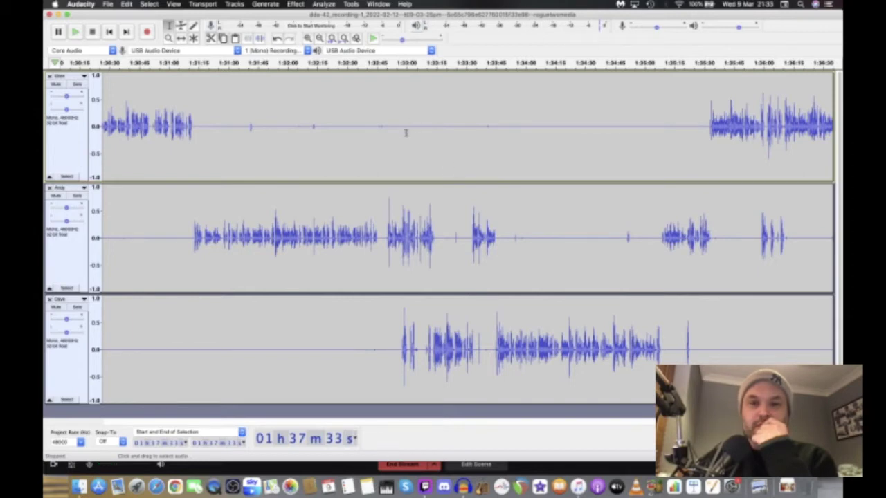
Step: Play the second track's speech from 1 h 32 m 40 s to check the pause after it
click(376, 235)
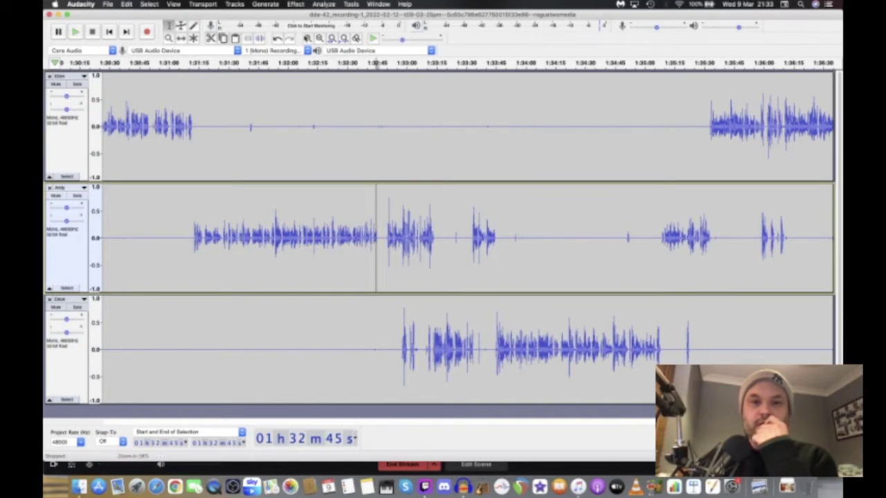
click(308, 39)
click(308, 39)
click(308, 39)
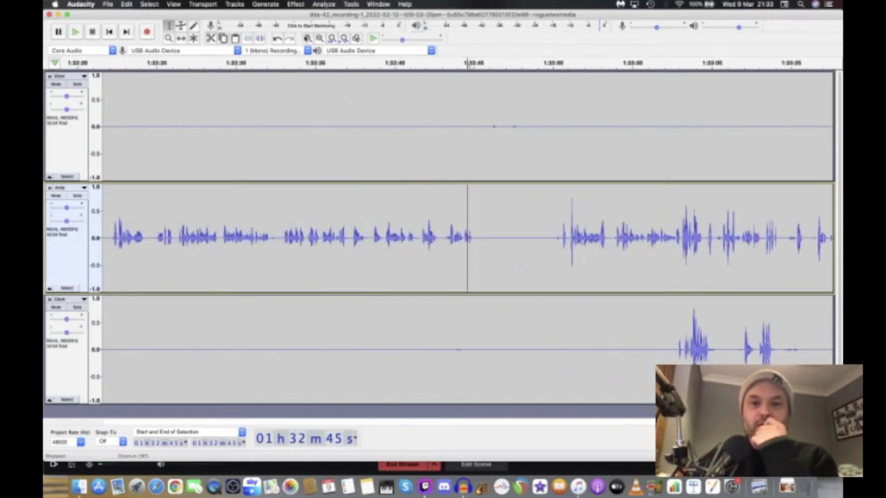
click(389, 238)
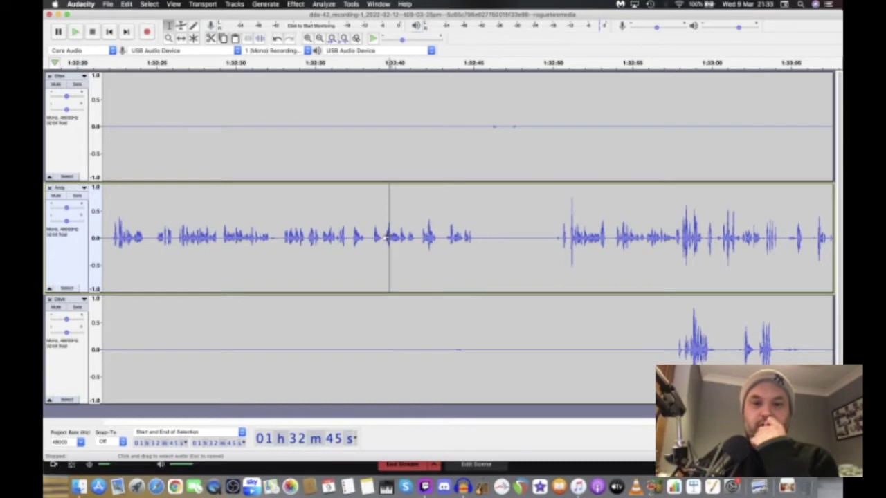
key(space)
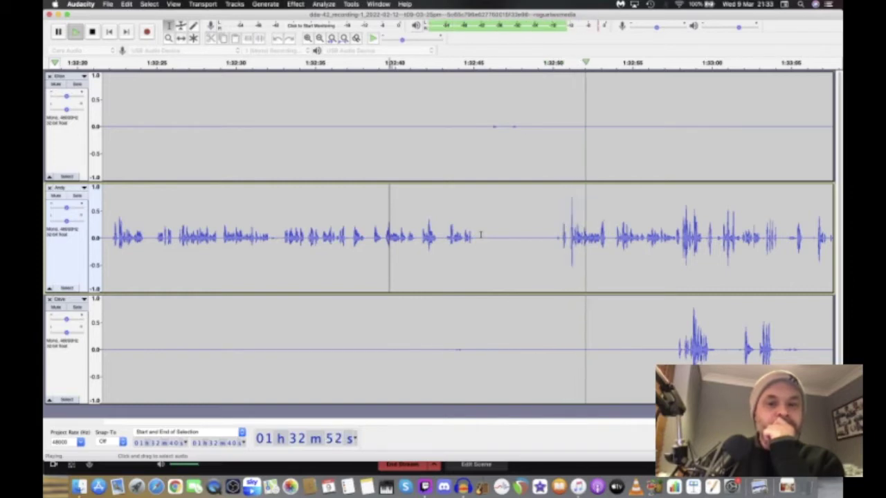
key(space)
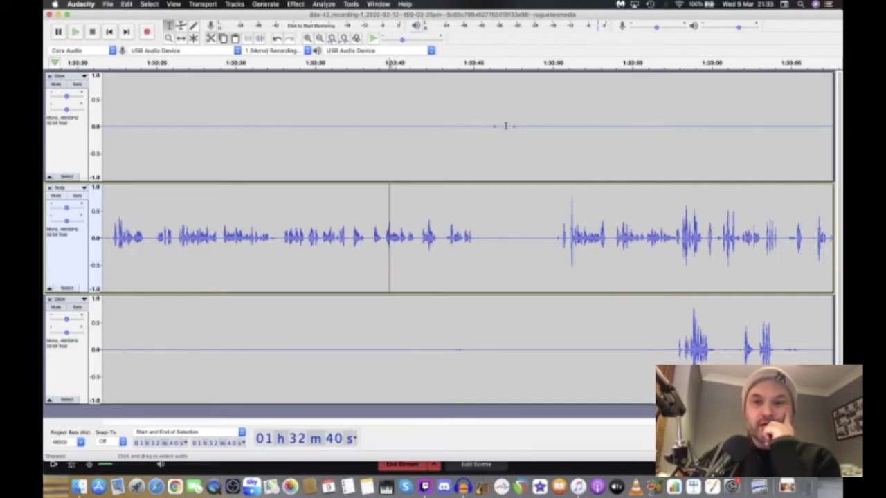
Step: Delete the silent stretch from 1 h 32 m 47 s to 1 h 32 m 50 s across all three tracks
drag(505, 311, 551, 323)
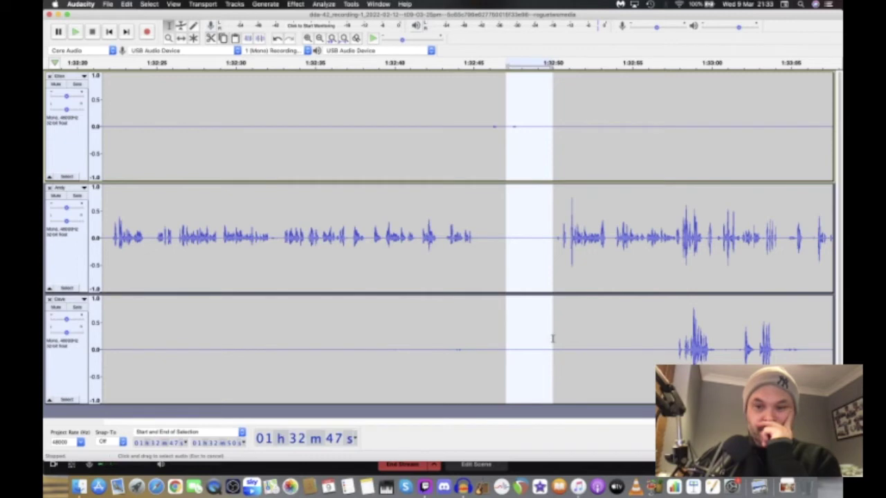
click(549, 340)
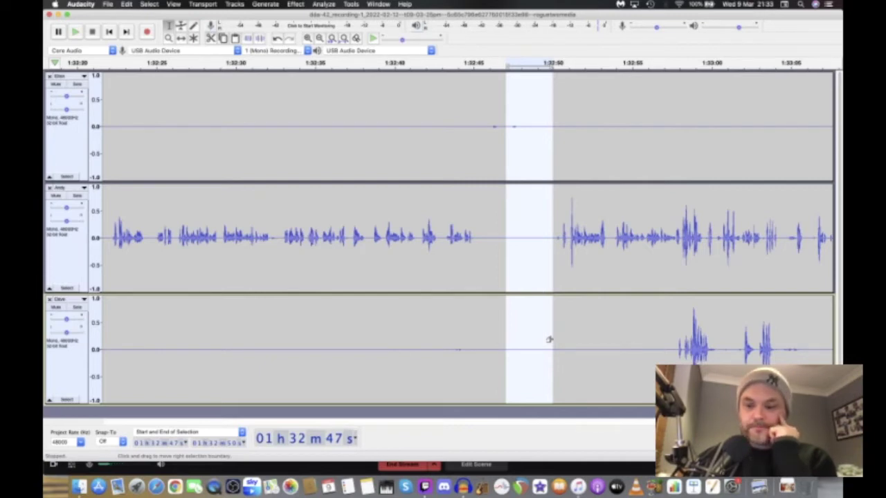
key(Delete)
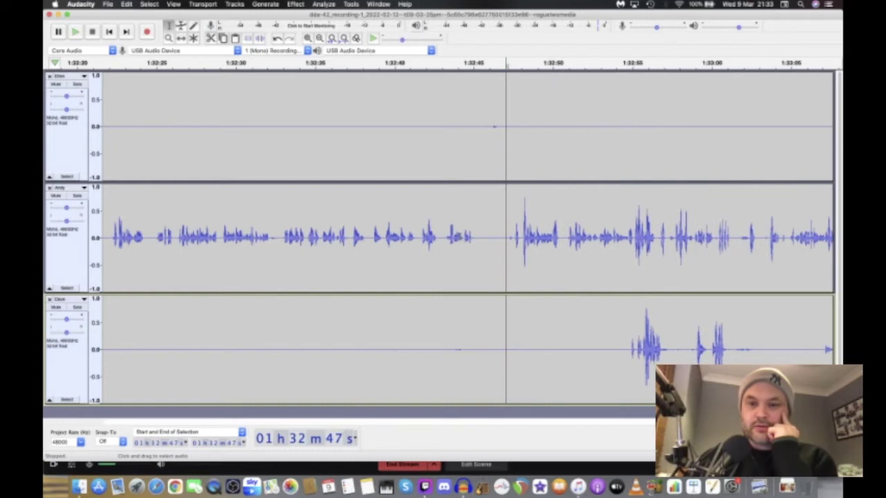
Step: Play the shortened pause from 1 h 32 m 44 s to check the cut
click(459, 237)
key(space)
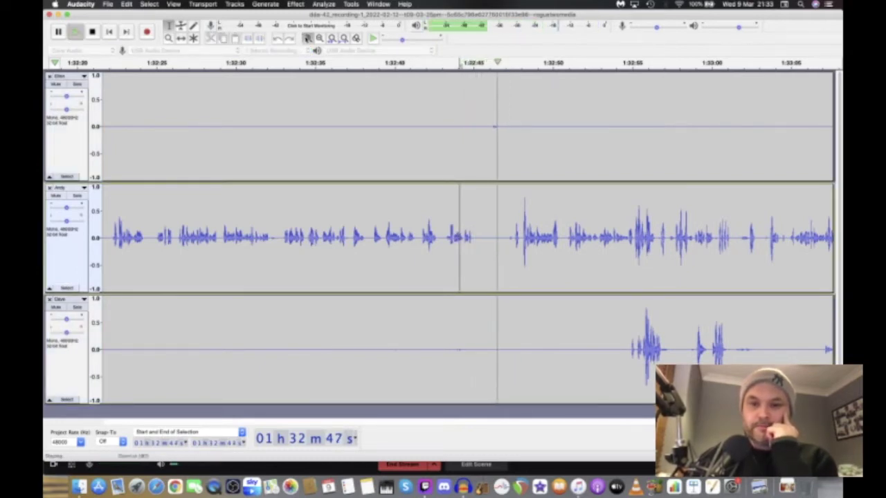
click(308, 38)
click(308, 38)
key(space)
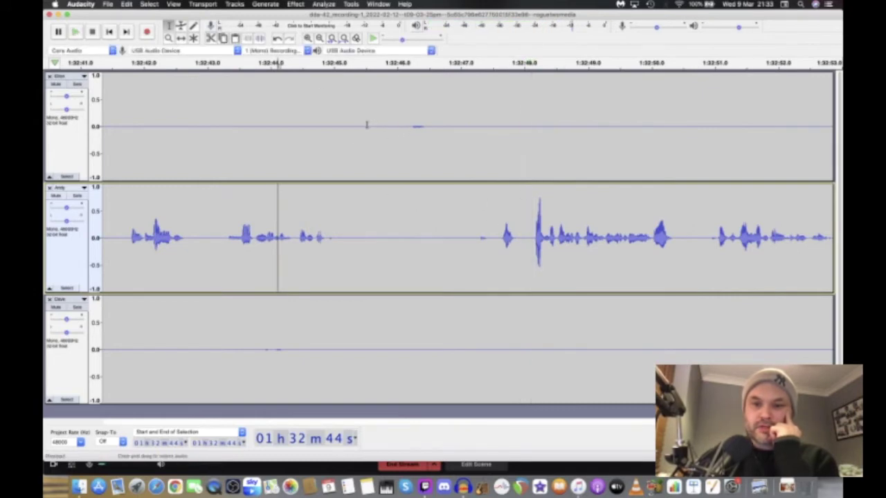
Step: Delete about 0.3 s of silence near 1 h 32 m 46 s across all three tracks and play the join from 1 h 32 m 43 s
drag(368, 289, 385, 317)
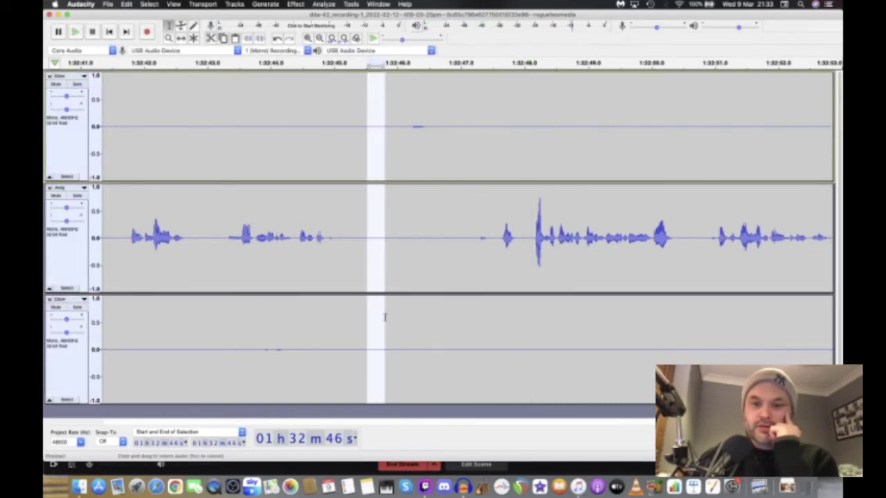
key(Delete)
click(215, 232)
key(space)
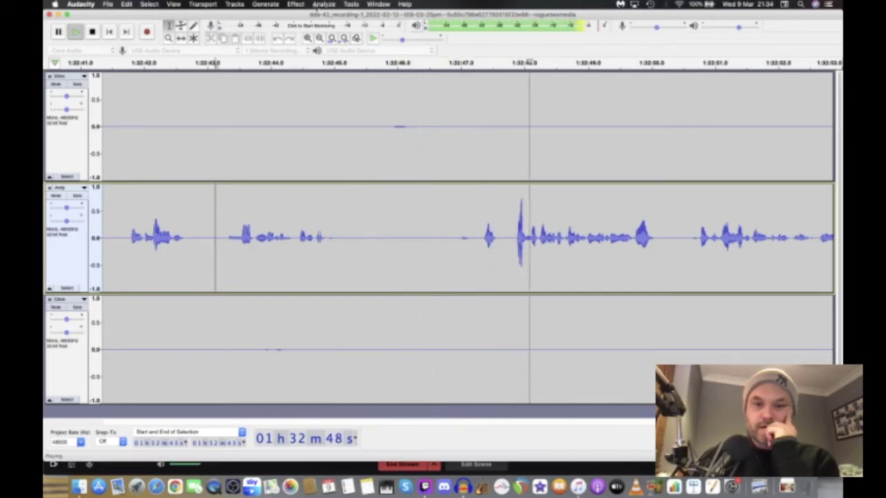
click(320, 38)
click(320, 38)
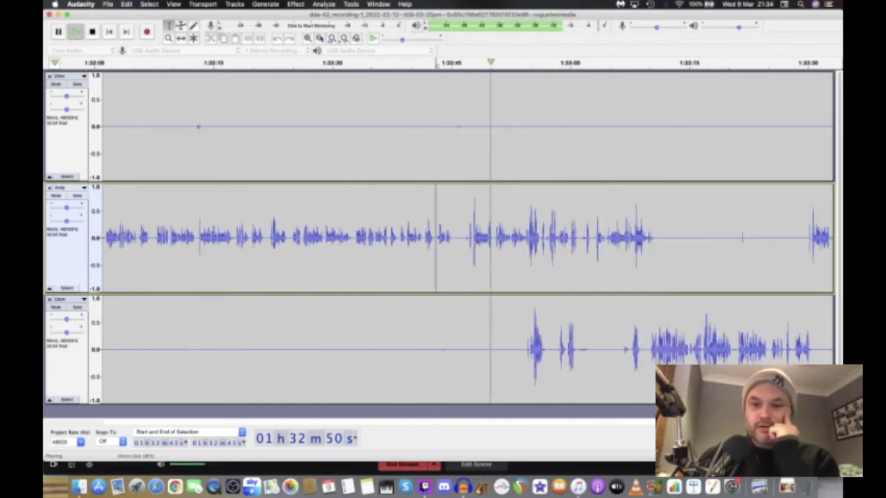
key(space)
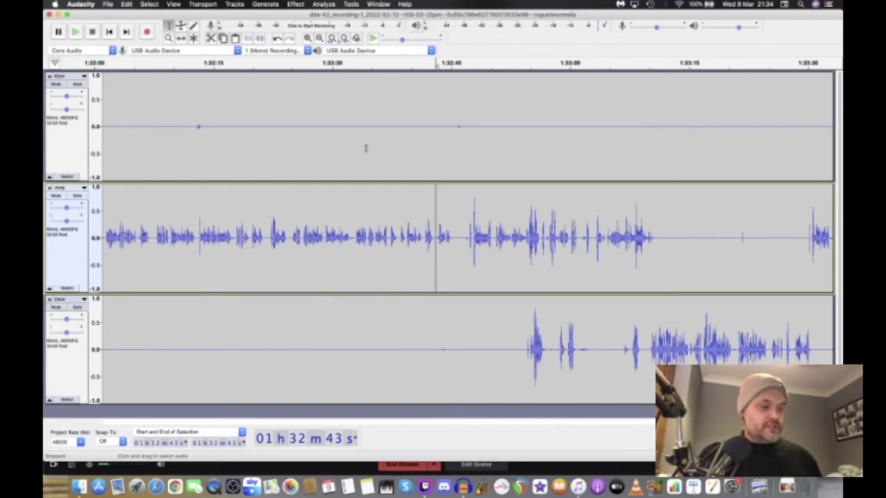
Step: Look back through the earlier conversation and examine the faint noises on the first track around 1 h 03 m 31 s
click(321, 39)
click(320, 39)
click(321, 39)
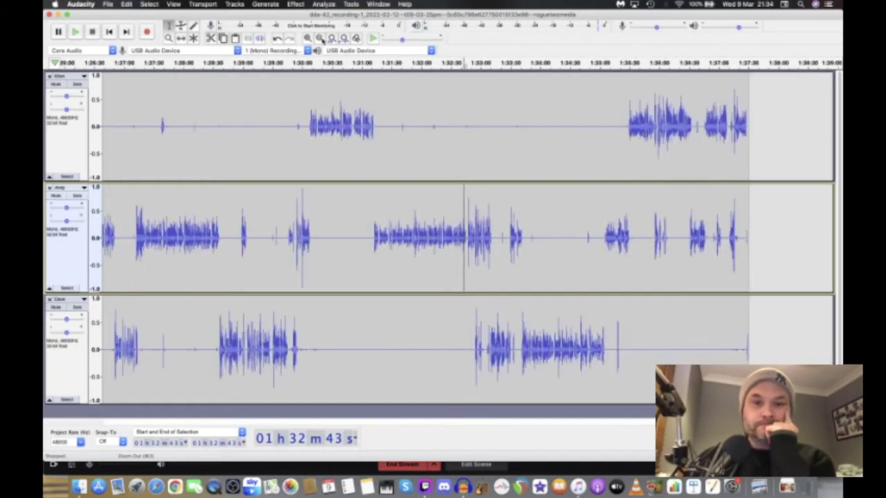
click(321, 38)
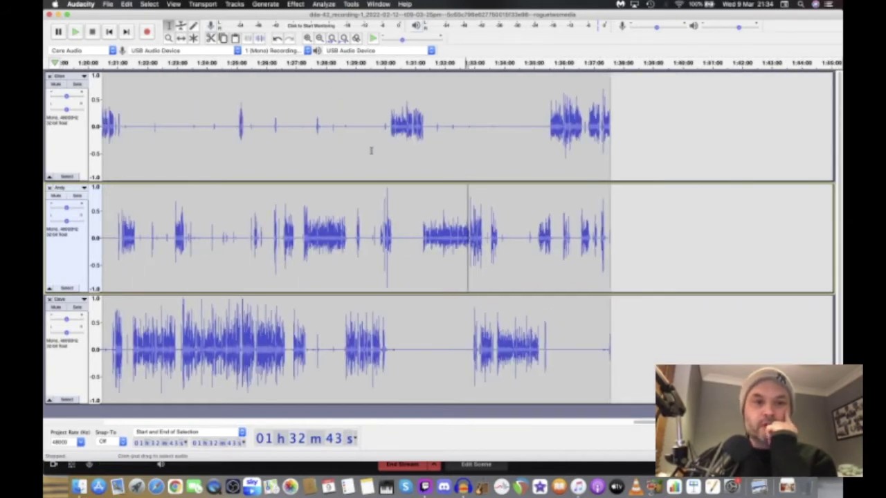
scroll(371, 151, left, 10)
scroll(371, 150, left, 2)
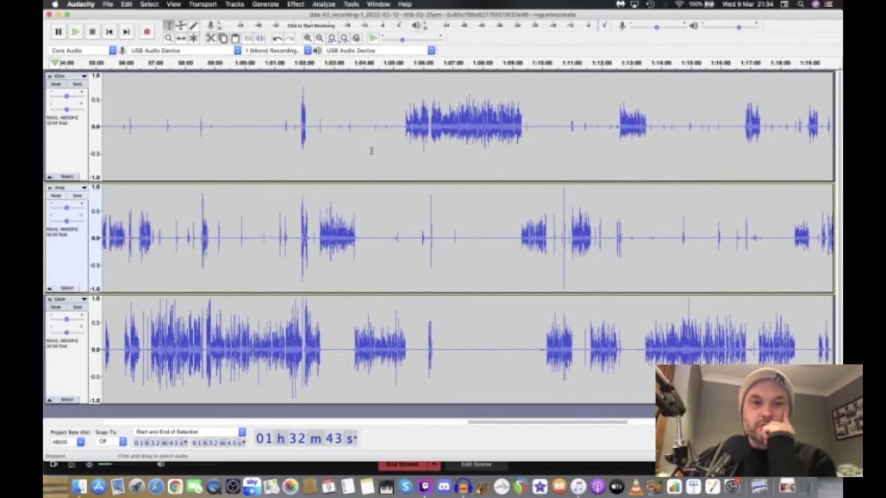
click(346, 125)
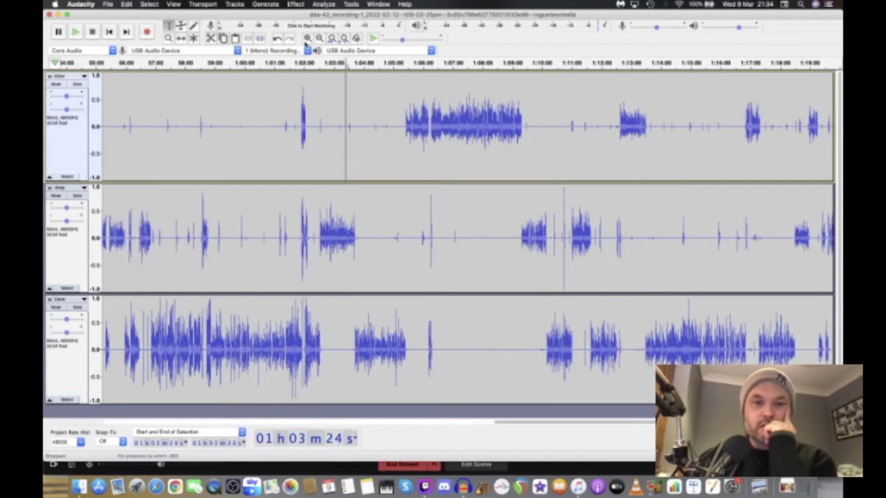
click(308, 38)
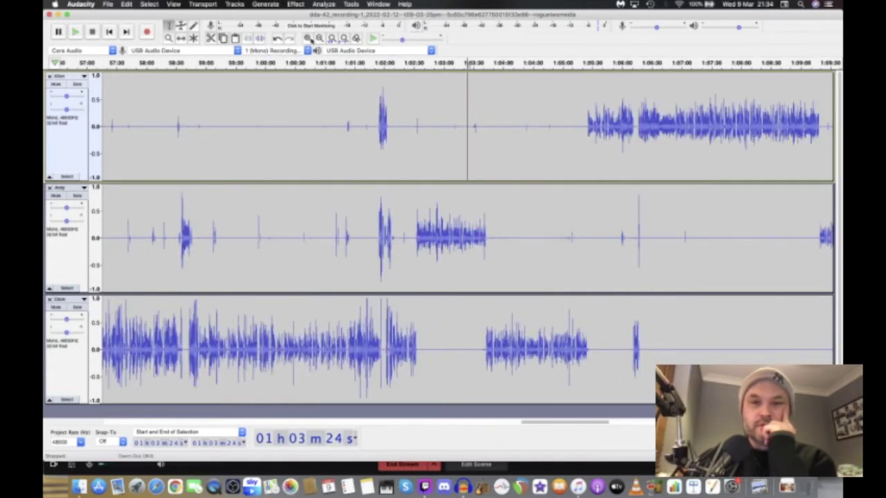
click(307, 38)
click(307, 38)
click(307, 38)
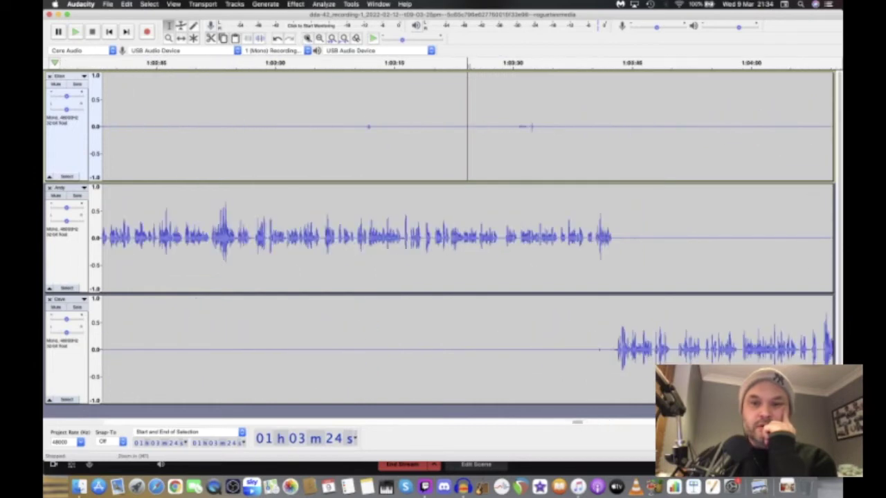
click(307, 38)
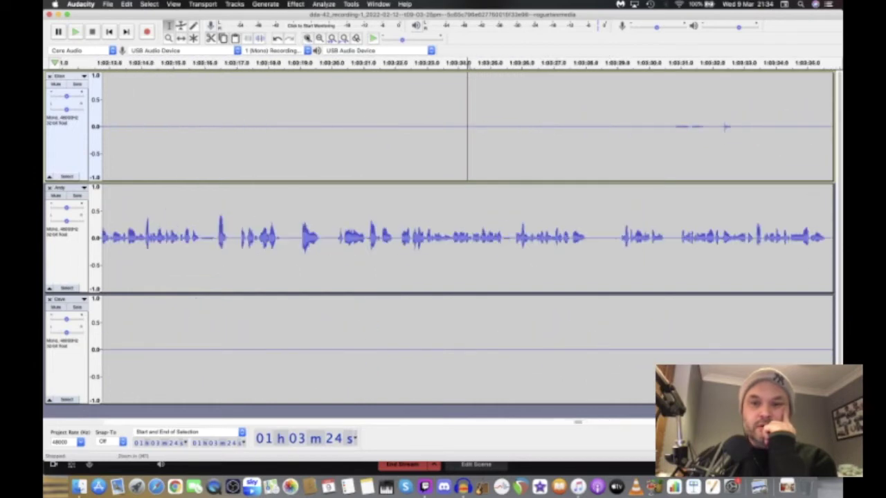
click(670, 119)
scroll(670, 119, right, 3)
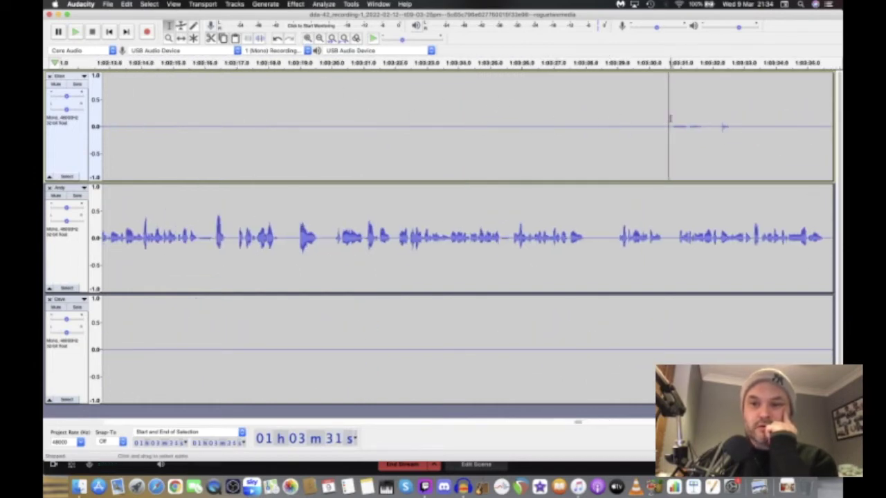
scroll(670, 119, right, 5)
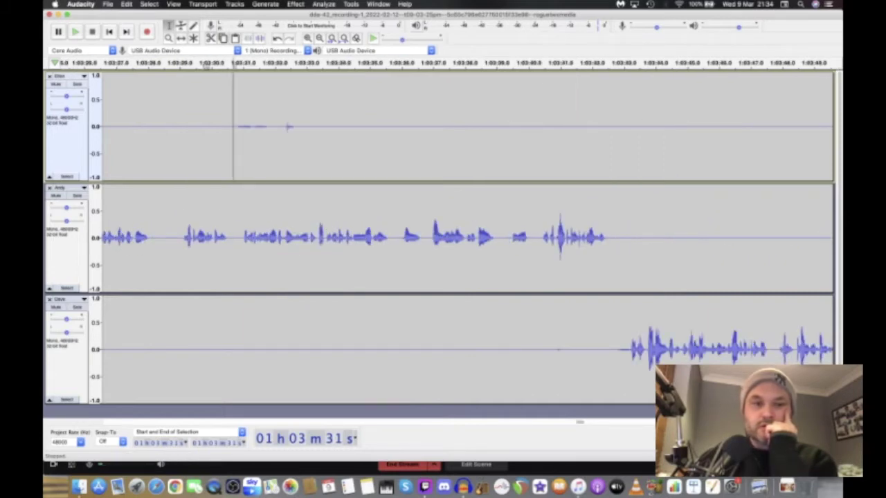
Step: Solo the first track, raise its gain to +10 dB and play the faint noise from 1 h 03 m 31 s
click(77, 85)
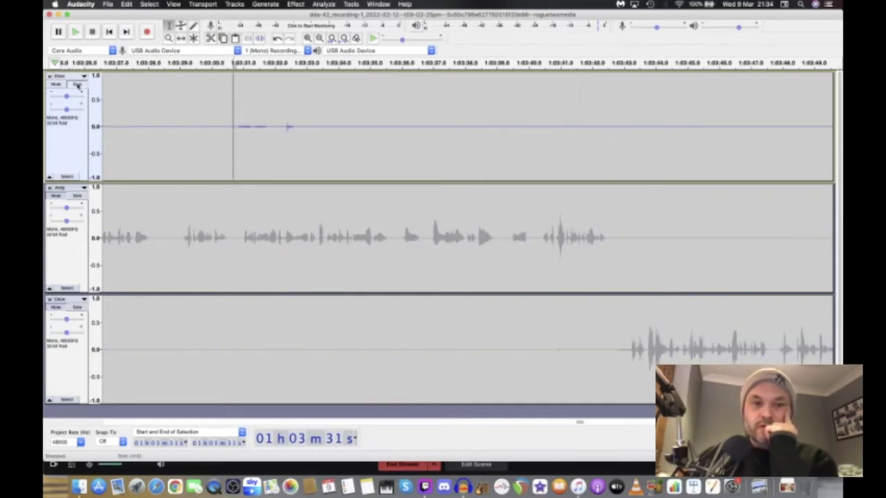
key(space)
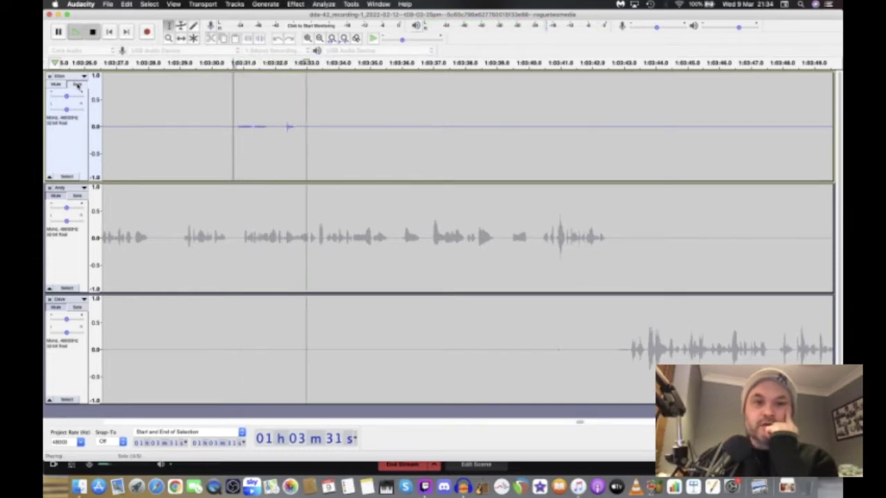
key(space)
mouse_move(77, 99)
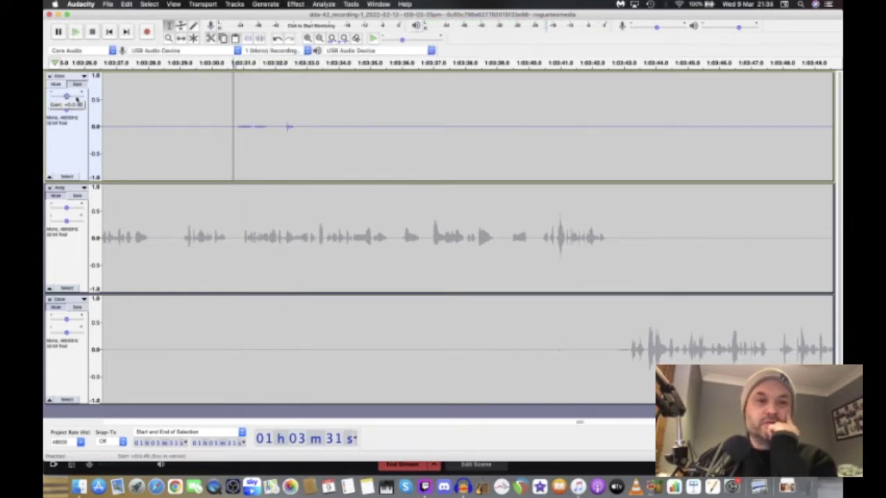
key(space)
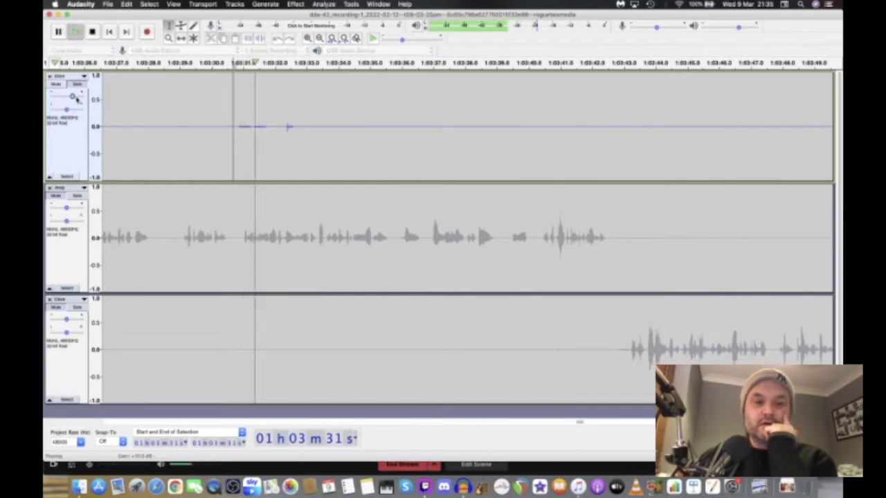
key(space)
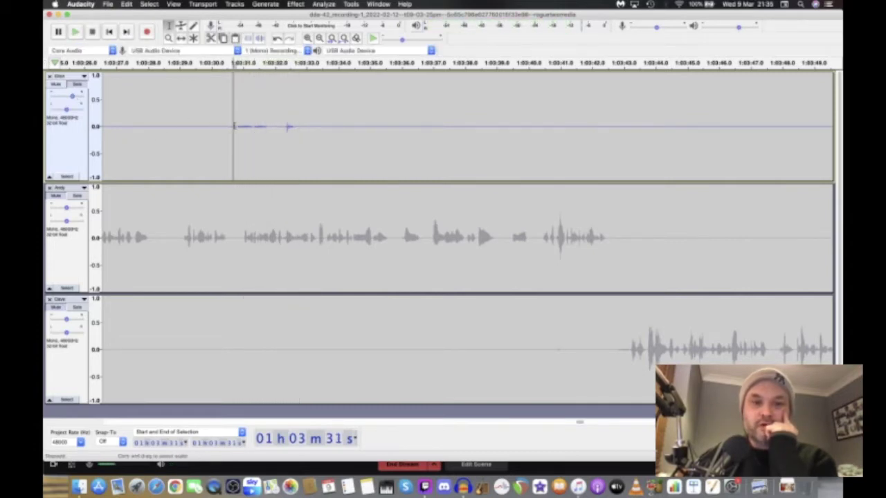
Step: Silence the first track's faint noise from 1 h 03 m 31 s to 1 h 03 m 33 s and play it from 1 h 03 m 29 s
shift+click(299, 129)
drag(297, 130, 296, 131)
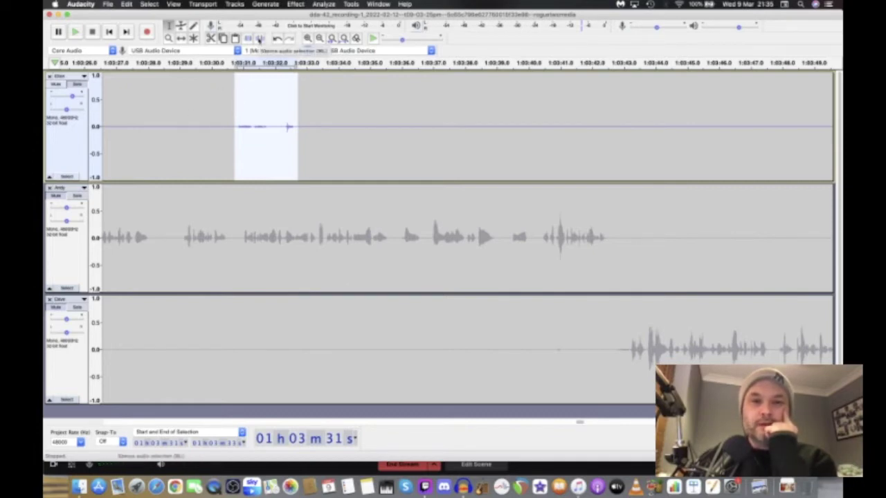
click(259, 39)
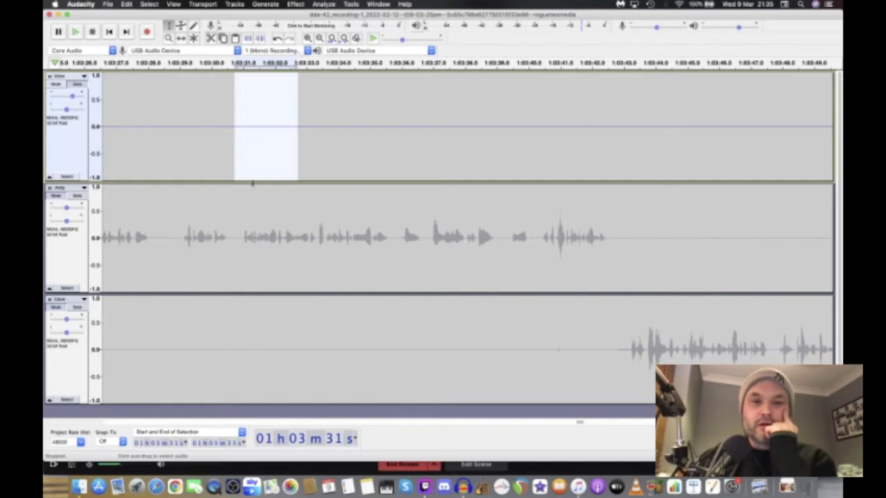
click(188, 126)
key(space)
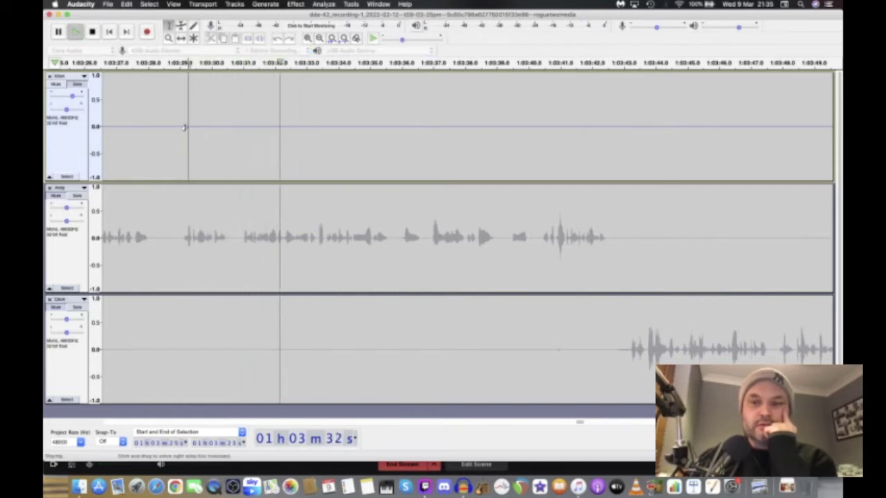
key(space)
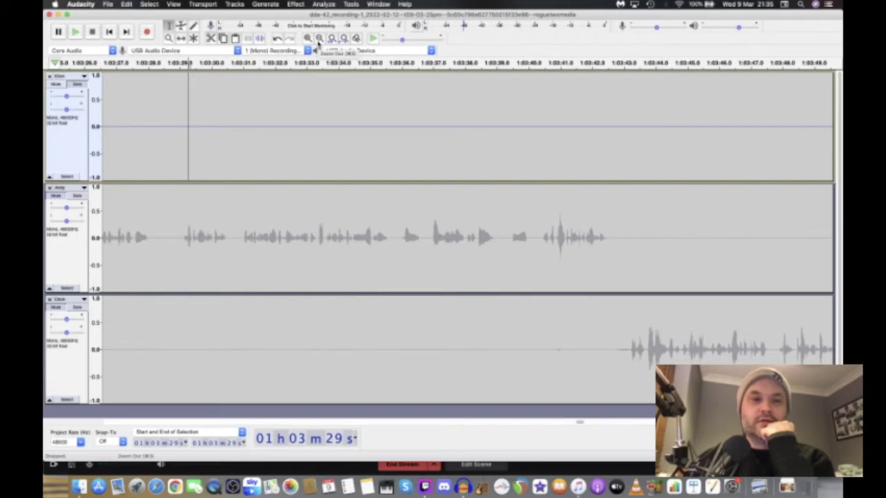
Step: Turn off the first track's solo, reset its gain and play all tracks together from 1 h 03 m 29 s
click(78, 84)
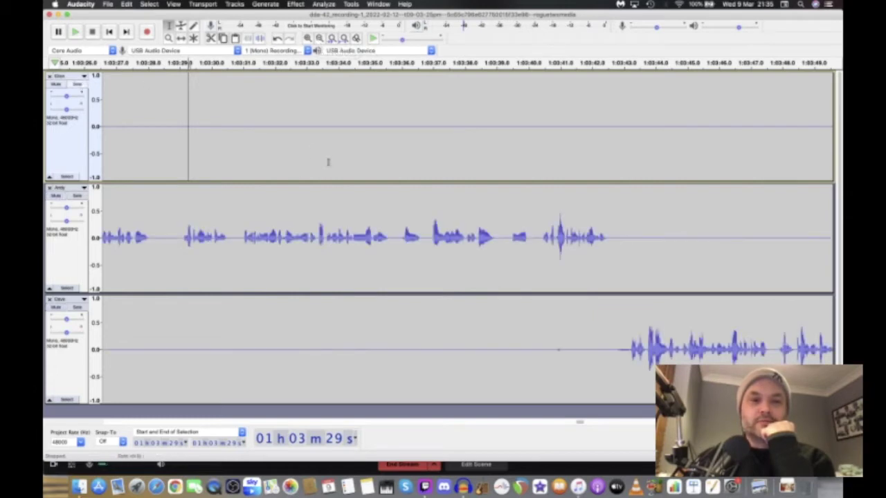
key(space)
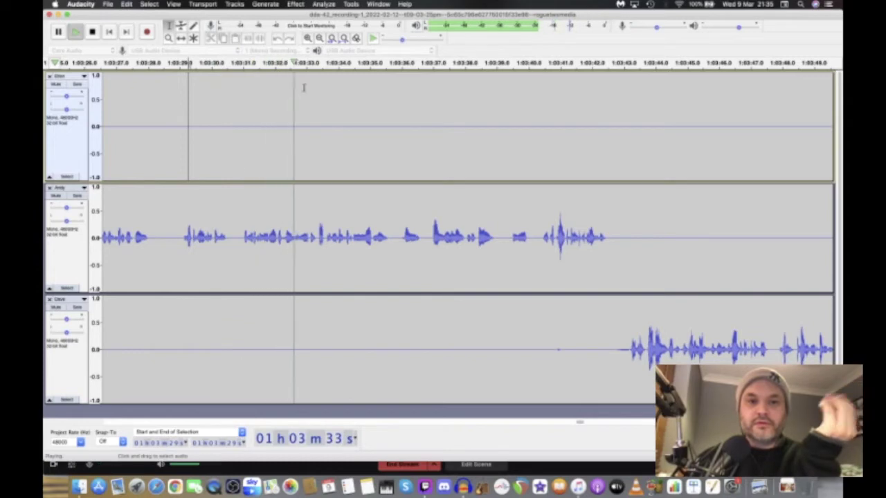
key(space)
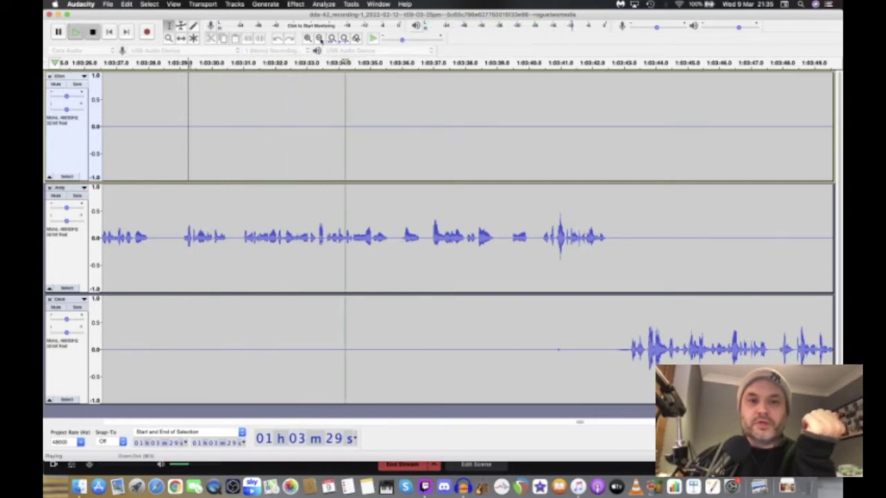
Step: Play the section where all three speakers overlap from 1 h 01 m 55 s, then replay it from 1 h 02 m 01 s
click(320, 38)
click(319, 38)
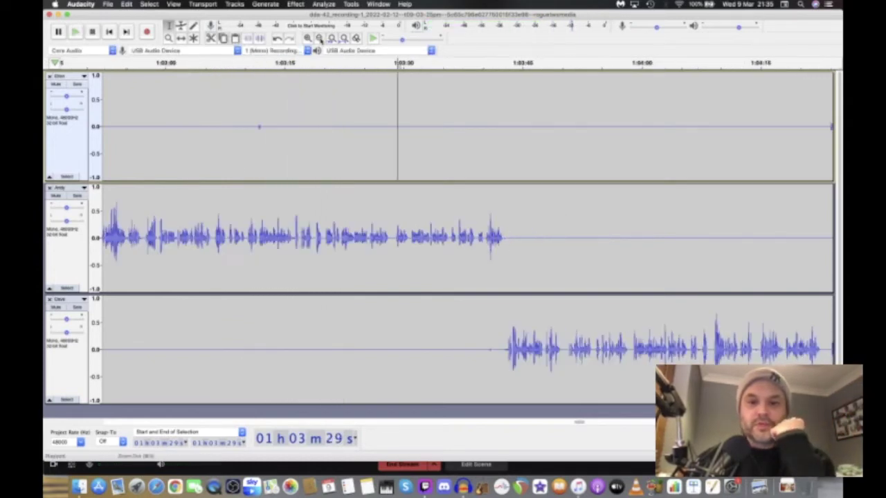
click(319, 38)
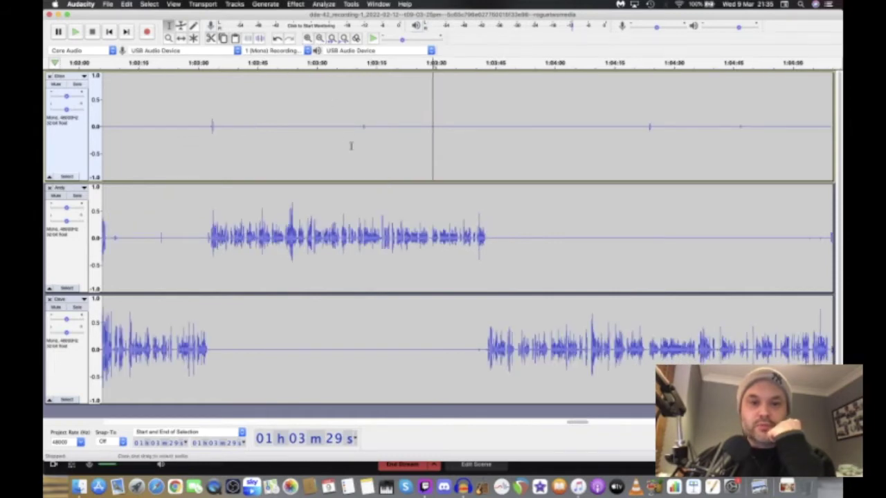
scroll(351, 145, left, 5)
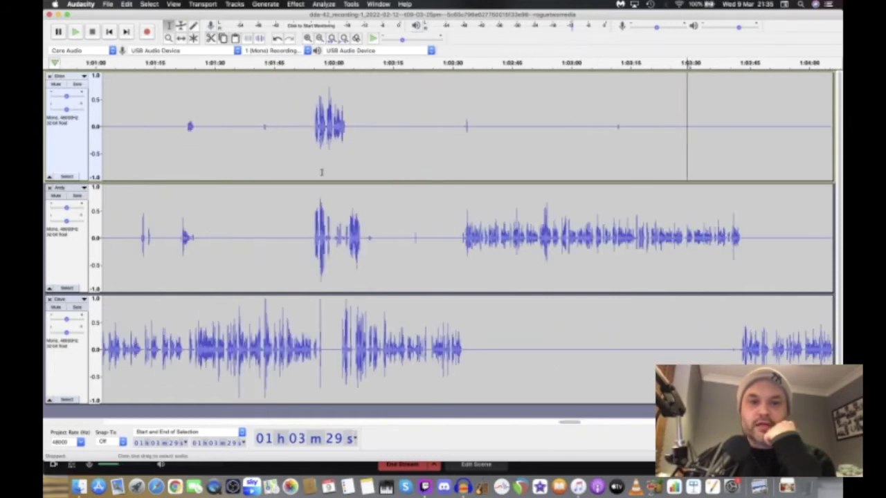
click(312, 136)
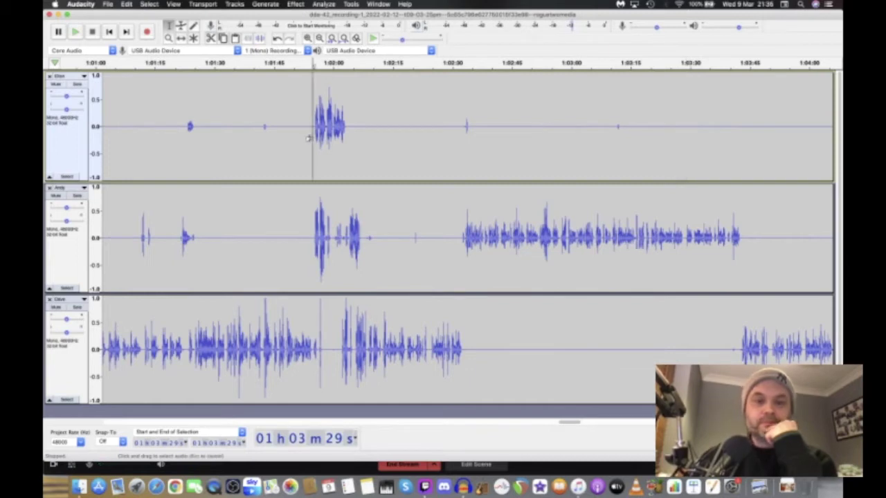
key(space)
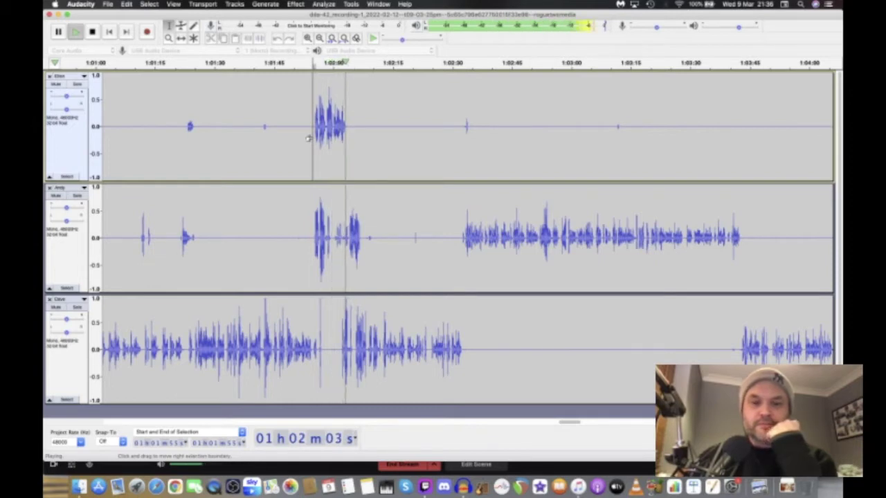
key(space)
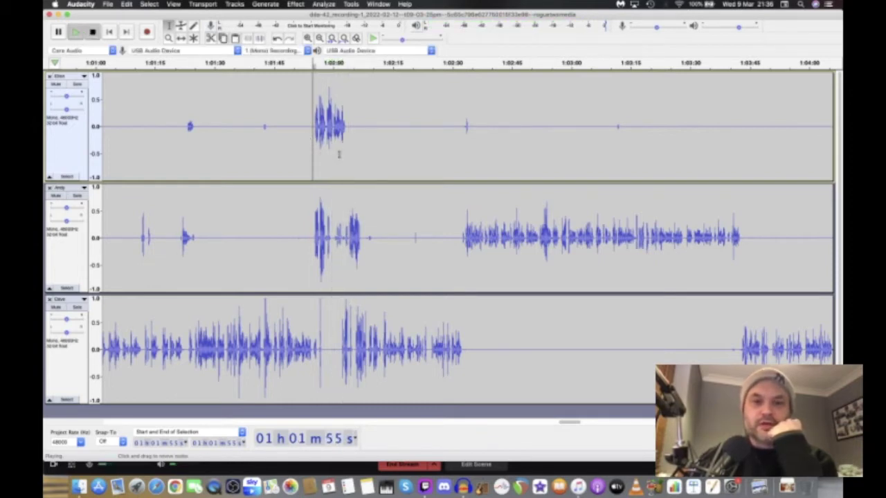
click(338, 142)
key(space)
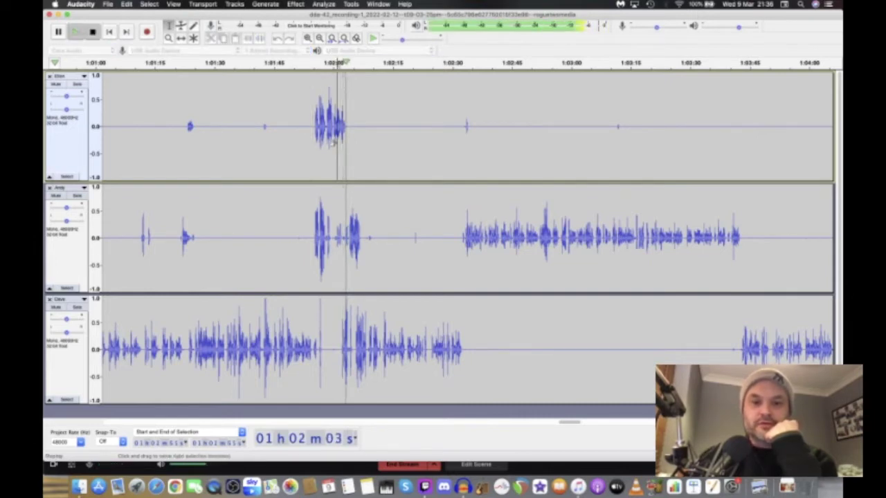
key(space)
Step: Lower the third track's gain to about -21 dB and play the overlapping speech twice from 1 h 02 m 01 s
mouse_move(60, 322)
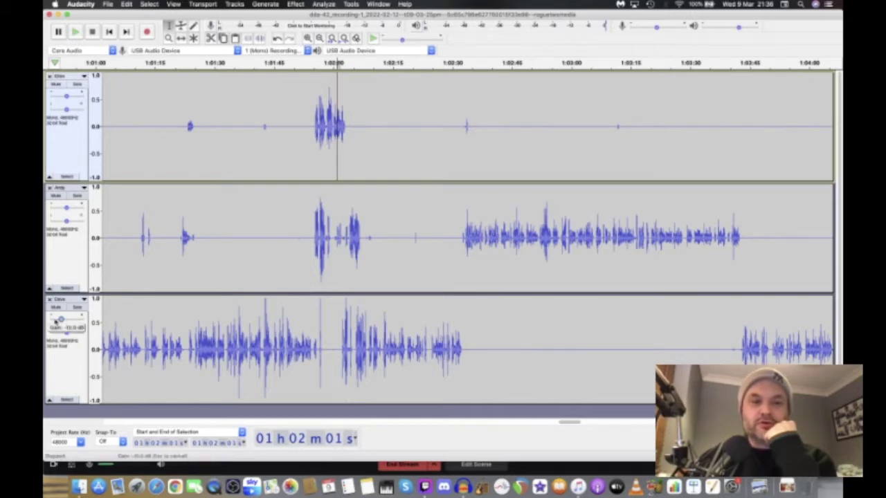
click(56, 321)
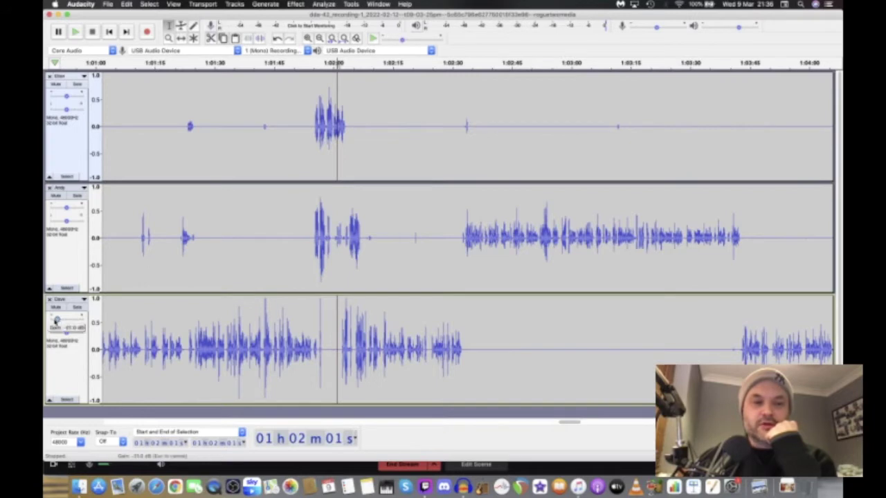
key(space)
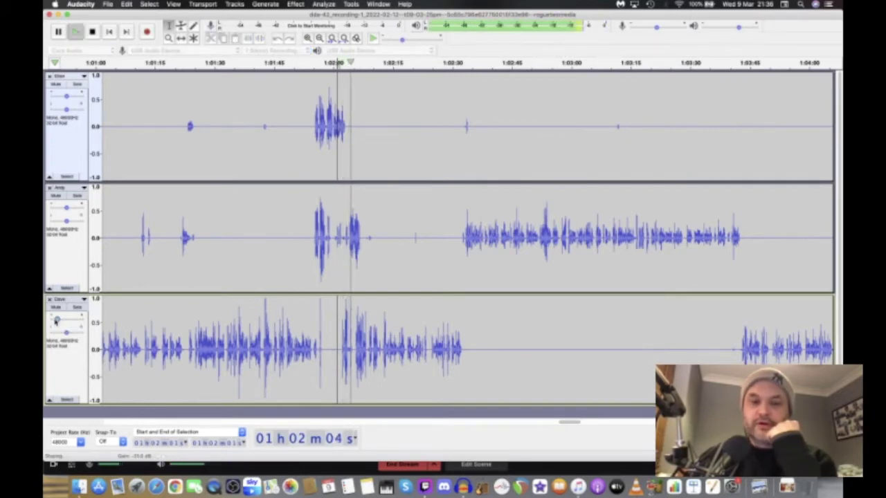
key(space)
key(space)
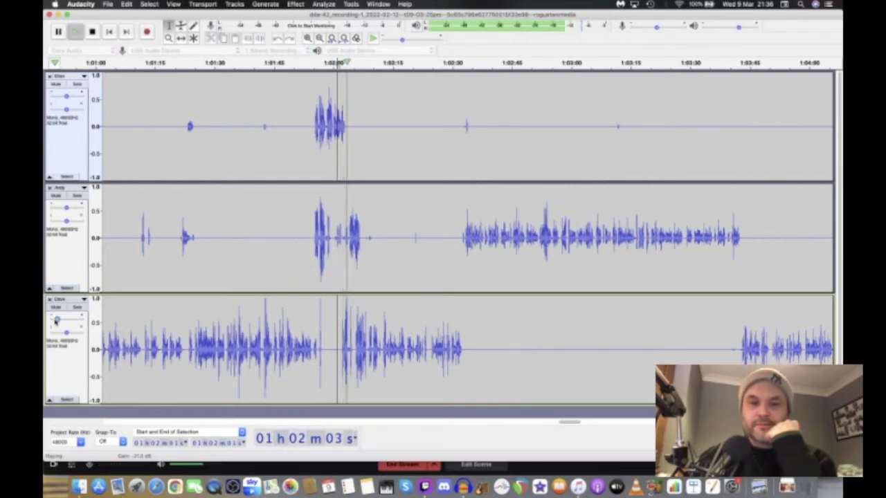
key(space)
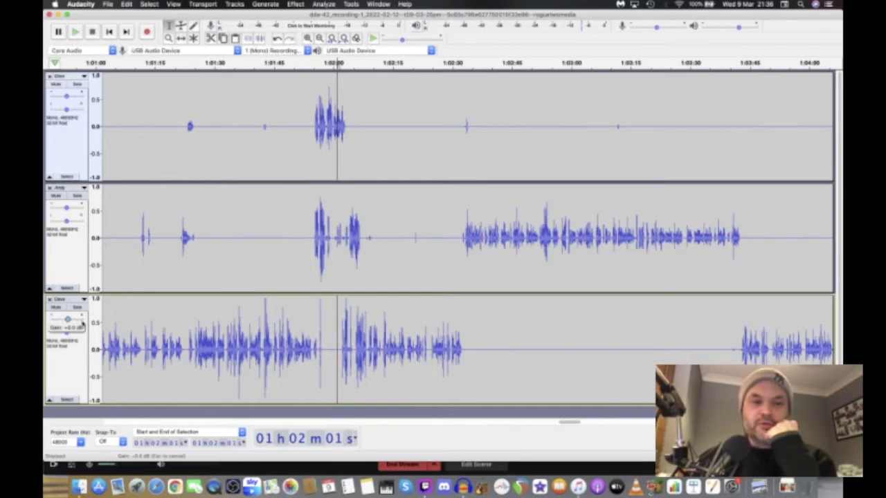
Step: Play the overlap from 1 h 02 m 01 s with the third track's gain raised, then reset that gain to 0 dB
key(space)
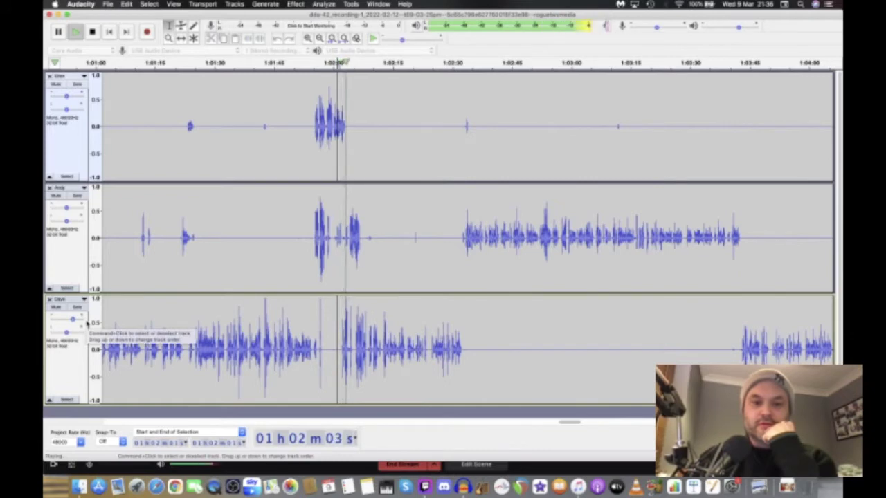
key(space)
mouse_move(68, 323)
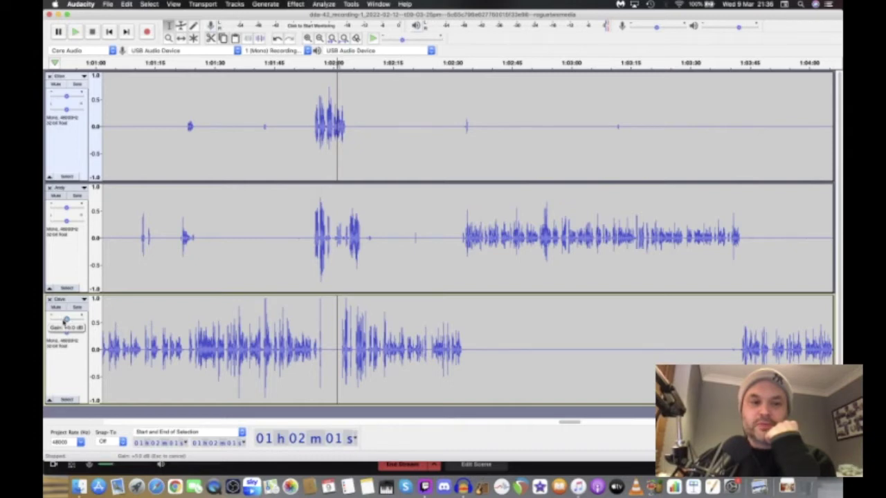
drag(65, 320, 67, 320)
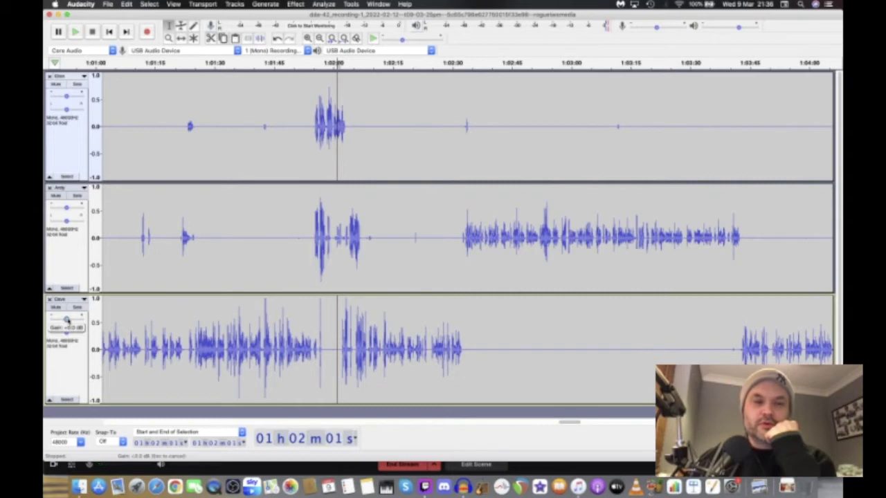
drag(67, 320, 67, 321)
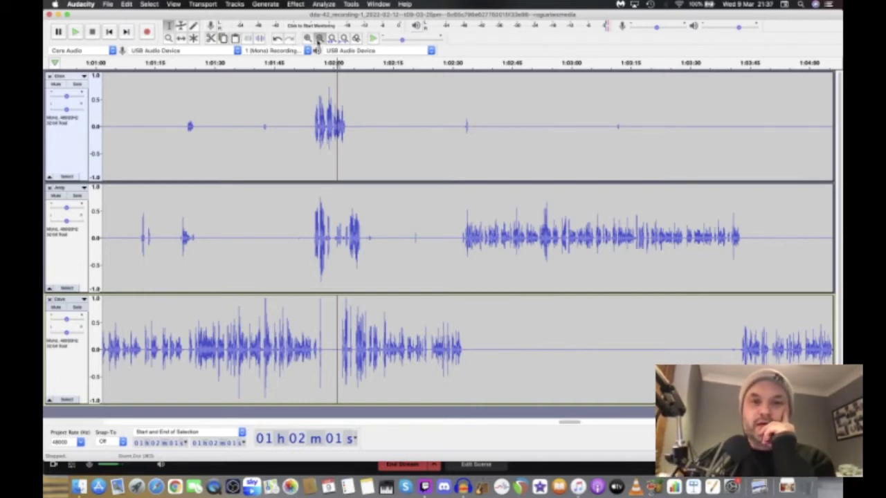
Step: Play all three tracks from 27 m 14 s, where the second speaker takes over from the third
click(319, 39)
click(318, 39)
click(319, 39)
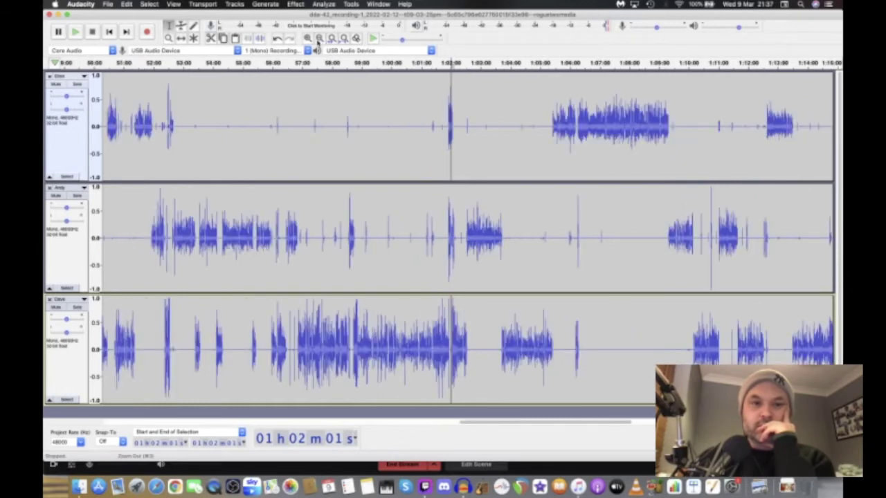
scroll(352, 184, left, 15)
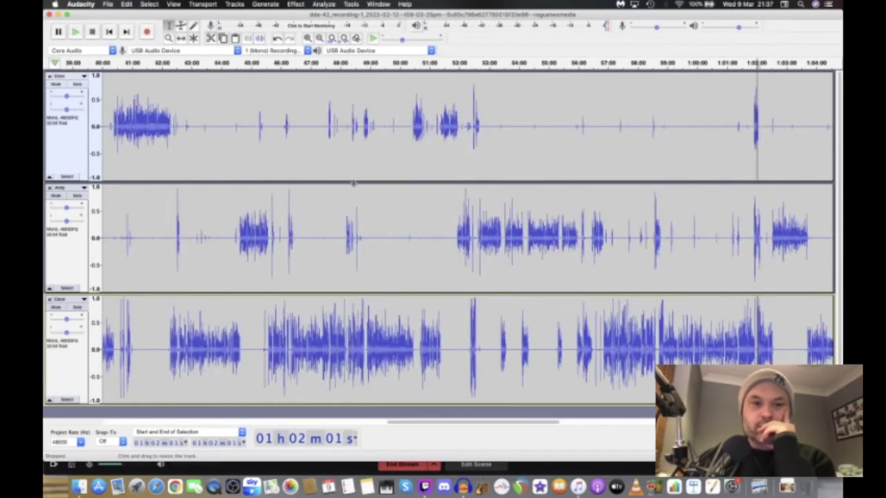
scroll(353, 183, left, 1)
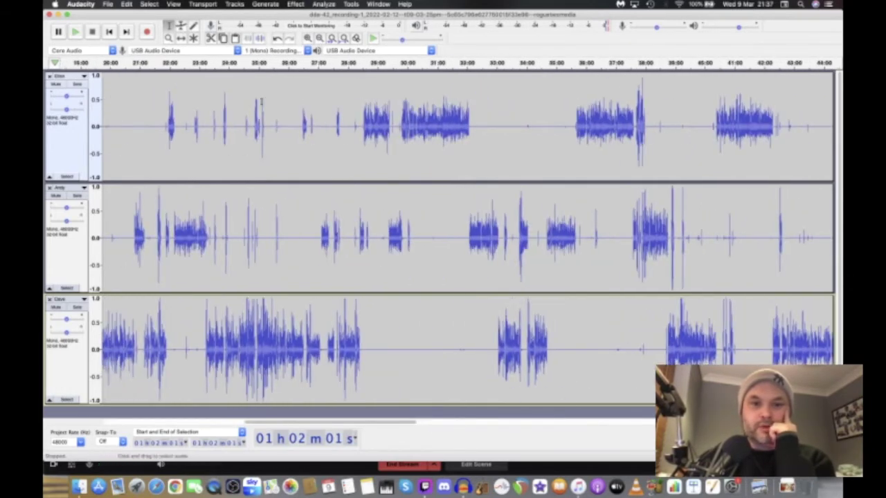
click(325, 116)
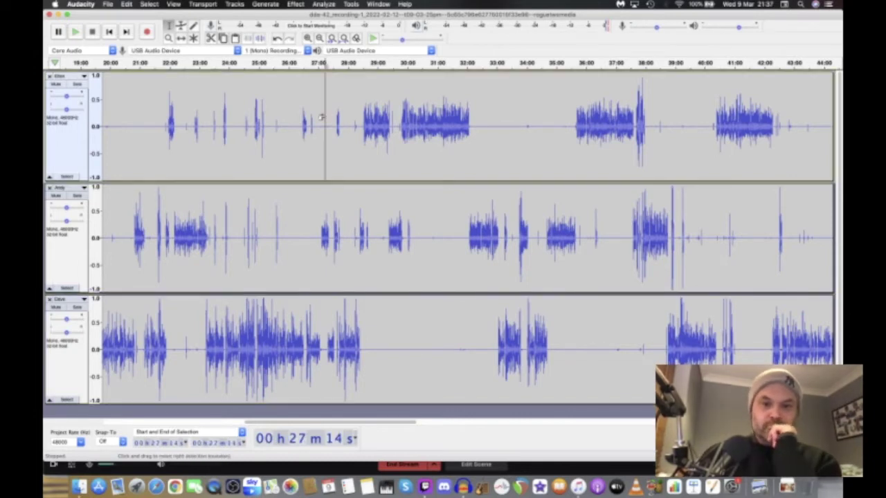
key(space)
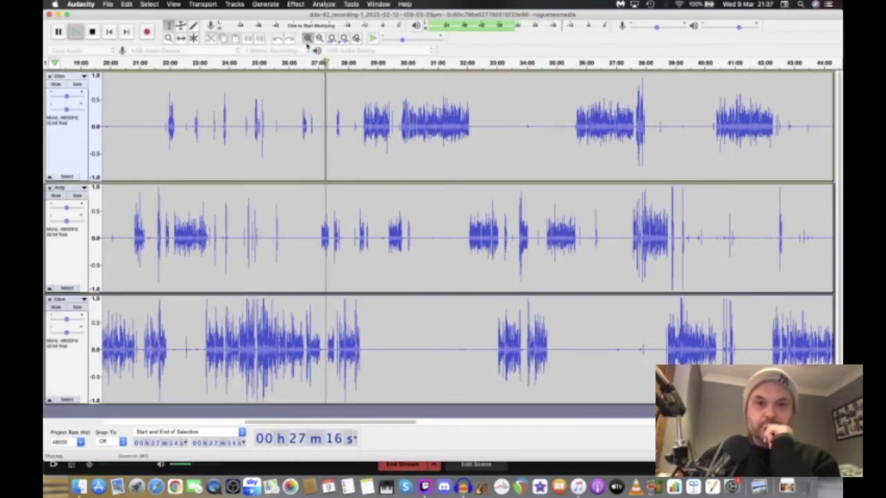
click(307, 41)
click(307, 41)
click(307, 42)
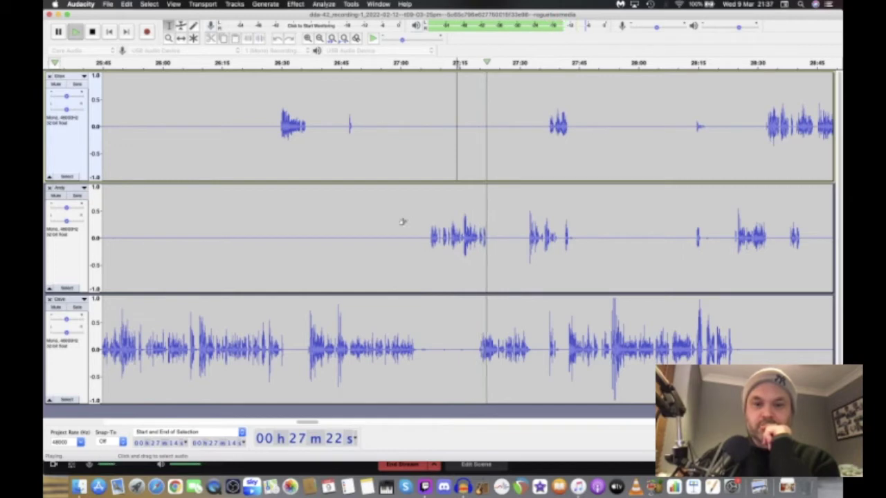
Step: Play the pause before the second speaker's reply from 27 m 02 s, then replay it from 26 m 59 s
click(406, 220)
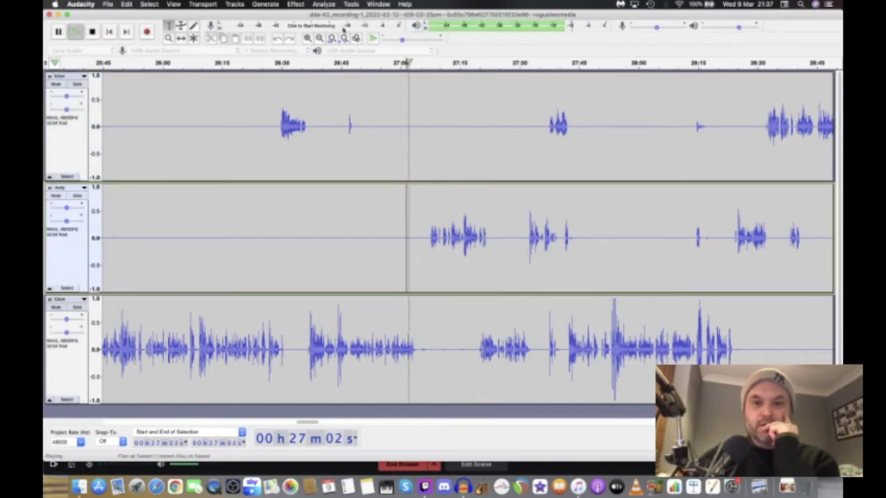
click(307, 38)
click(308, 38)
click(307, 38)
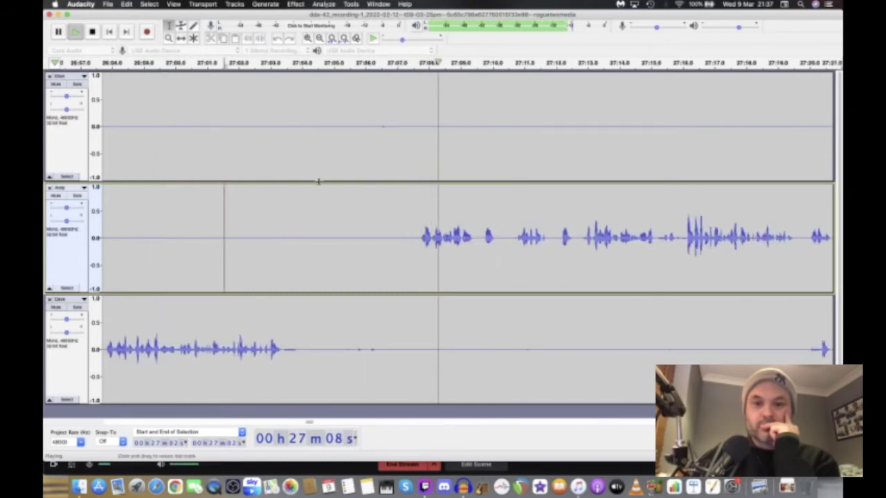
key(space)
click(148, 236)
key(space)
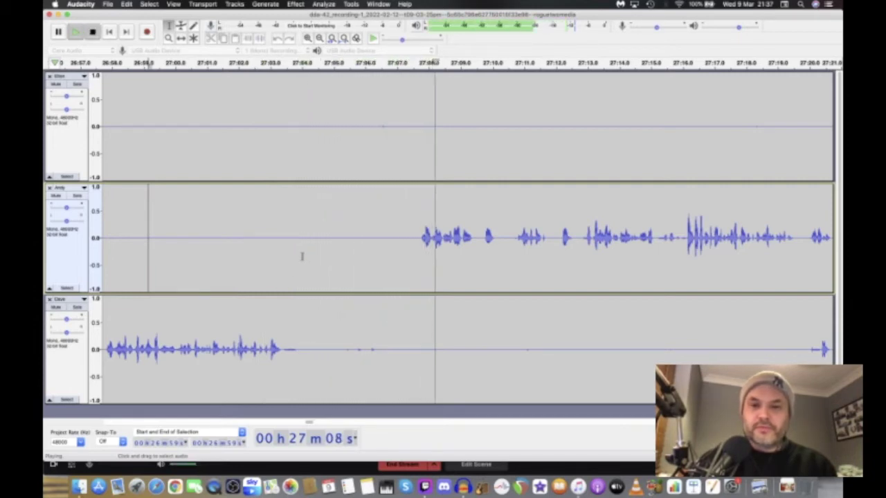
key(space)
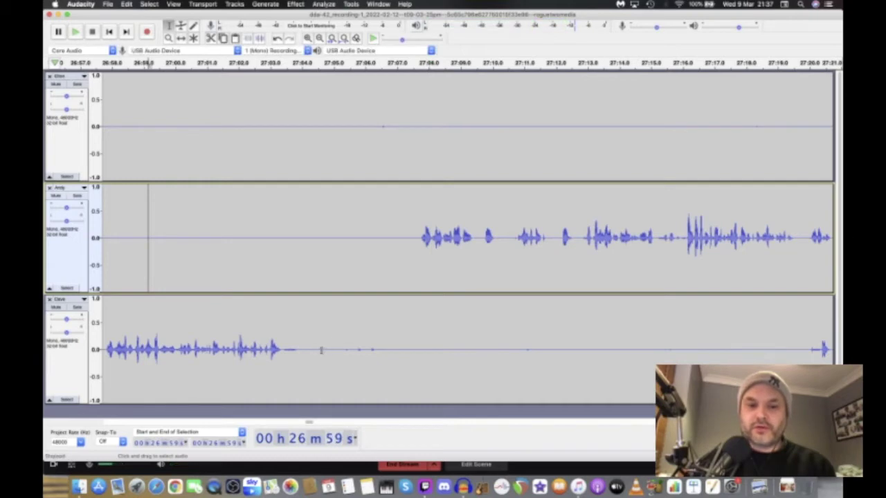
Step: Select the pause from 27 m 04 s to 27 m 07 s across all three tracks, delete it and undo the deletion
drag(307, 353, 408, 133)
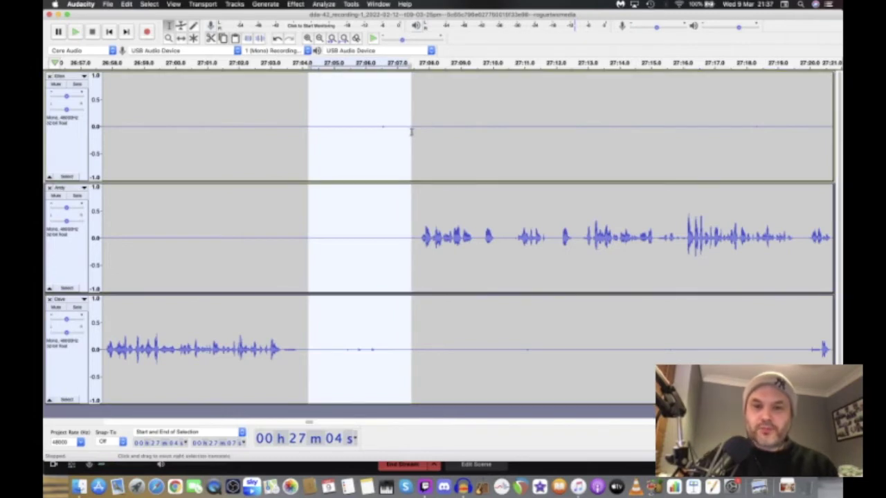
key(BackSpace)
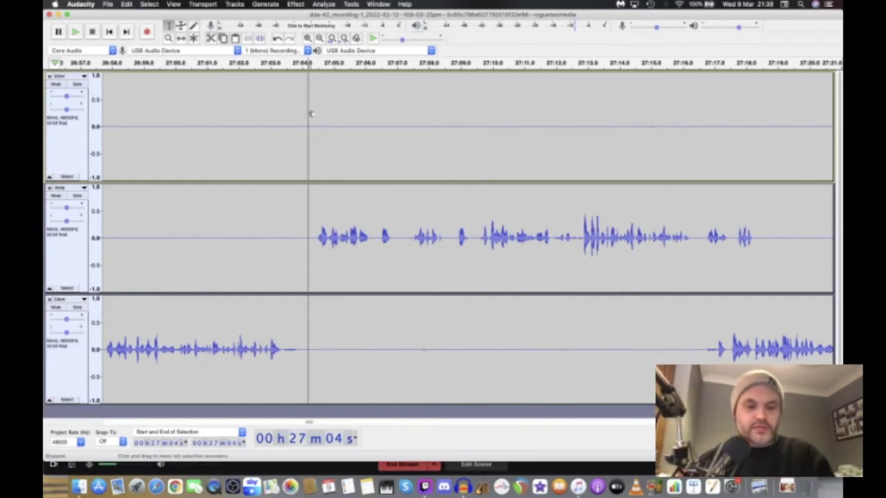
key(super+v)
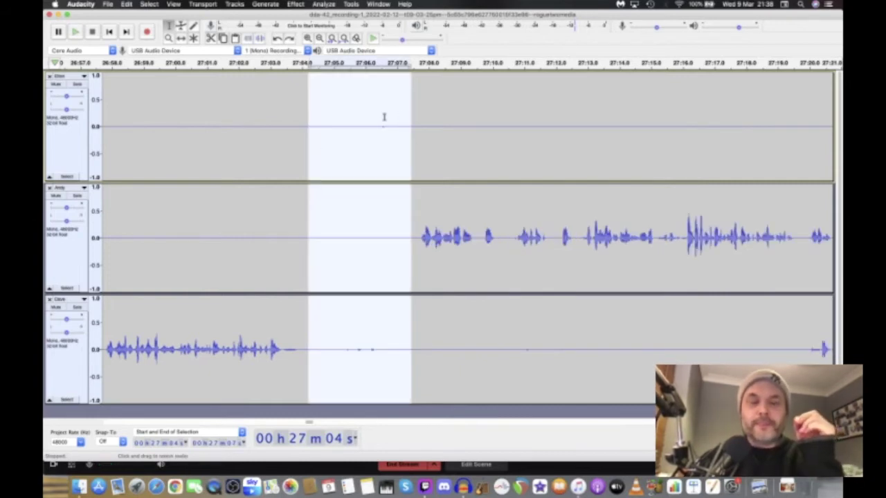
Step: Move the selected pause out of all three tracks into new tracks with Split New
click(109, 4)
mouse_move(118, 68)
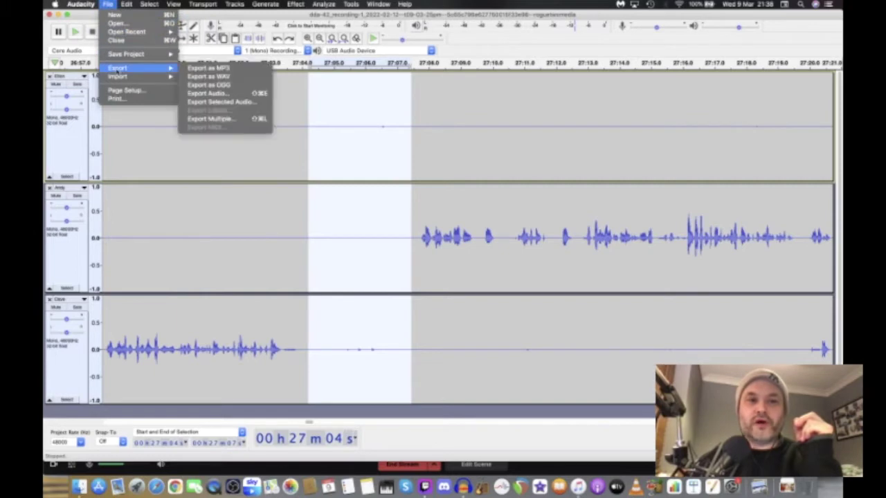
mouse_move(127, 5)
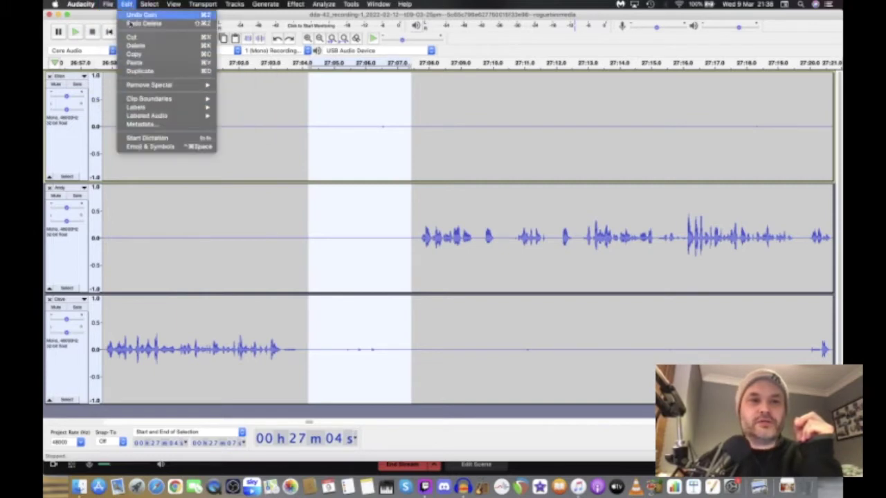
mouse_move(143, 98)
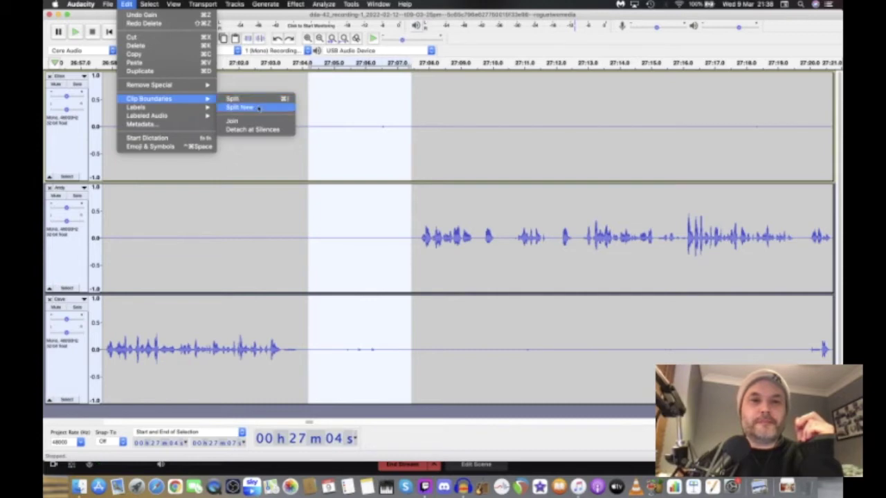
click(256, 108)
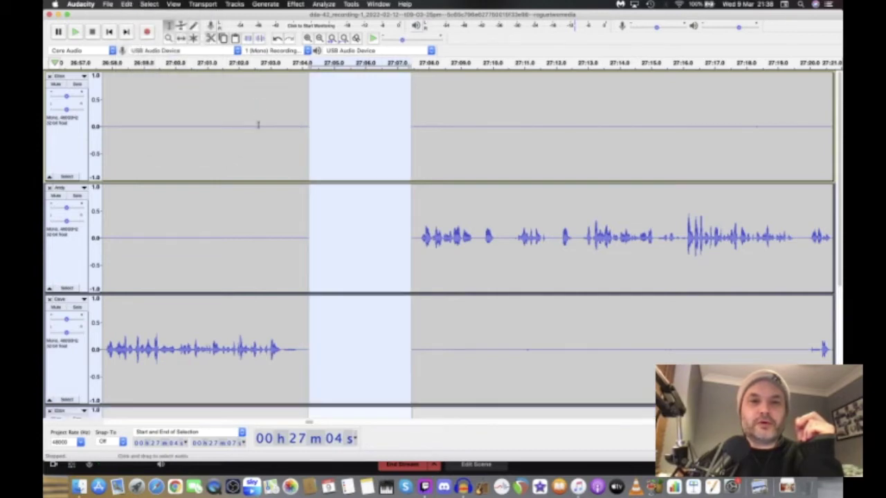
Step: Shift the clips after the gap in the first and second tracks back to 27 m 04 s with the Time Shift tool
click(379, 256)
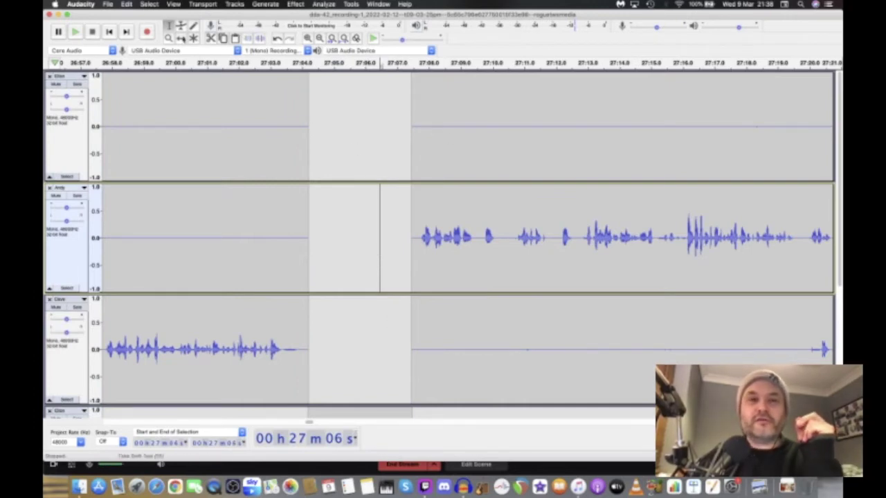
click(180, 38)
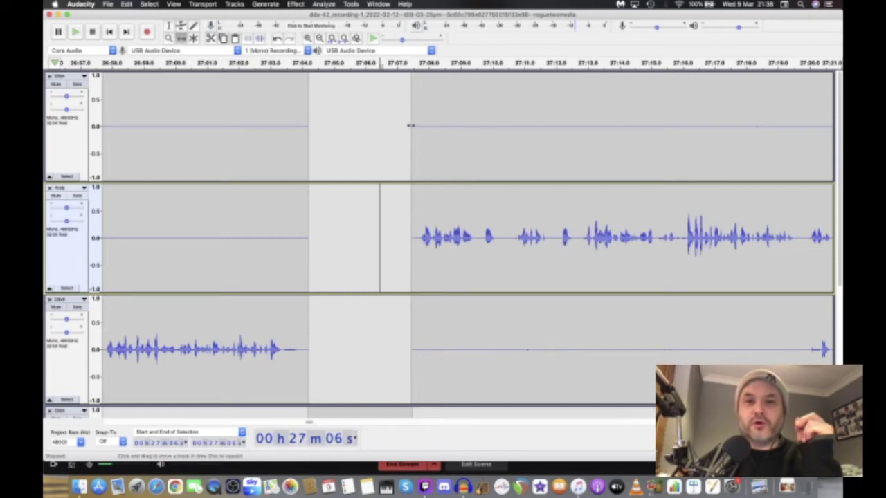
drag(386, 126, 353, 127)
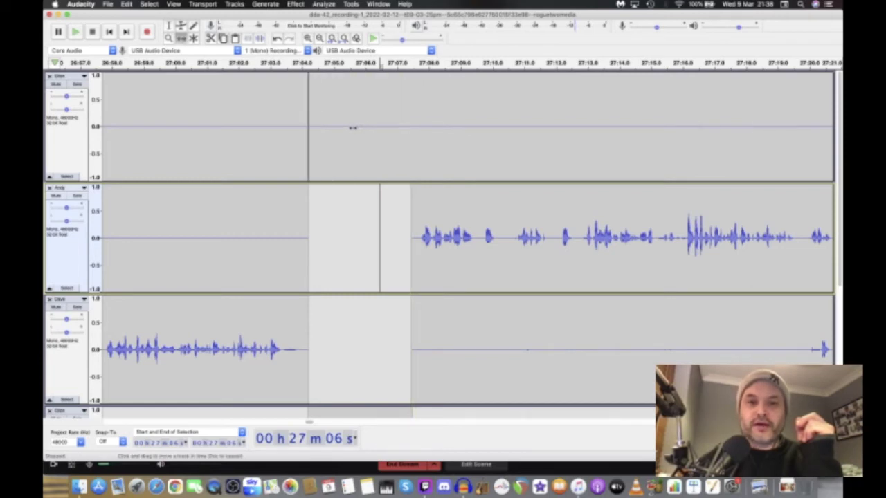
drag(383, 221, 351, 222)
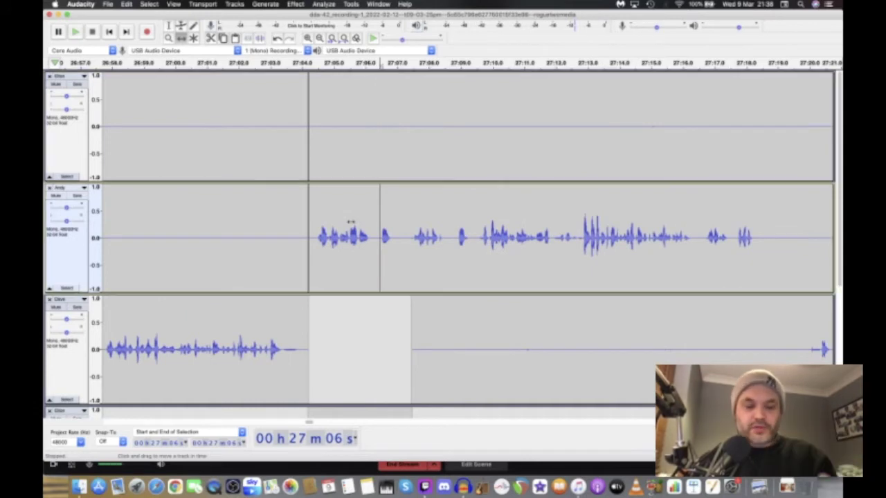
Step: Undo both clip shifts and the split of the pause into new tracks
key(super+z)
key(super+z)
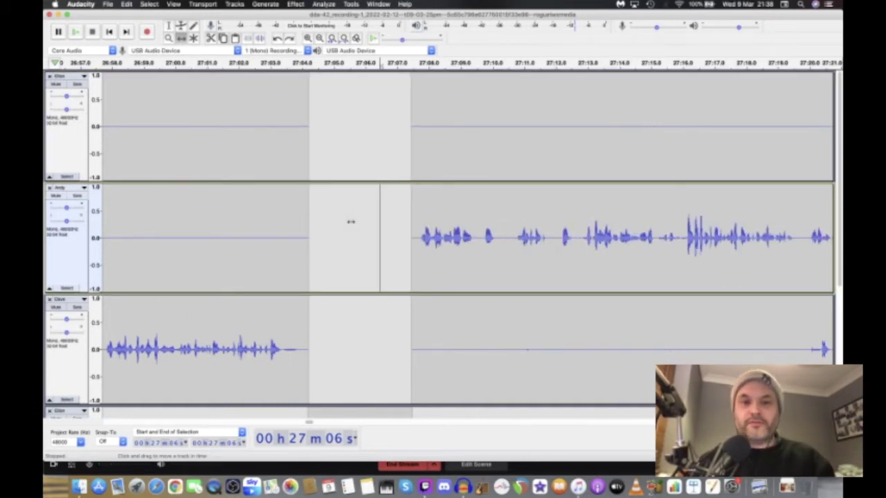
key(super+z)
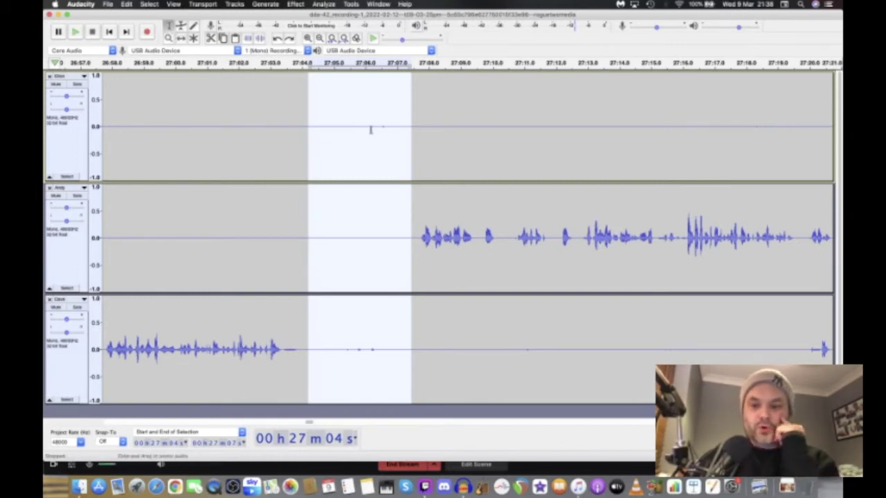
Step: Delete the selected pause from 27 m 04 s to 27 m 07 s in all tracks and play the join from 27 m 01 s
key(Delete)
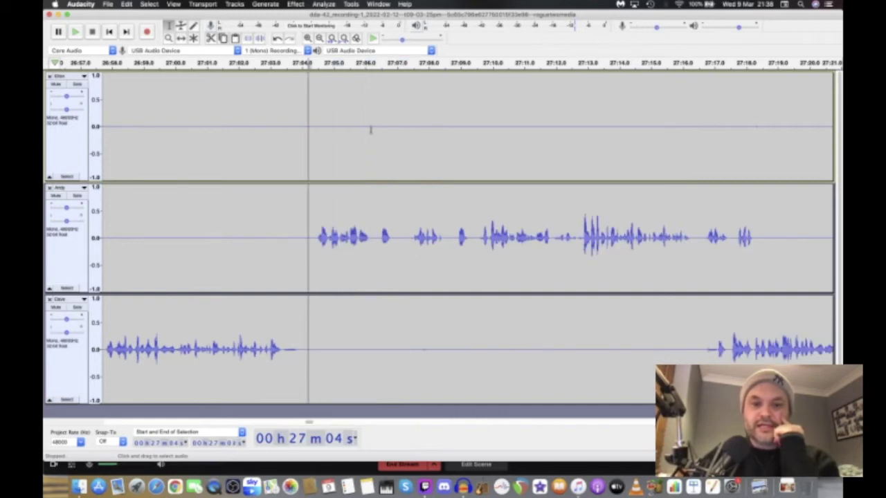
click(204, 346)
key(space)
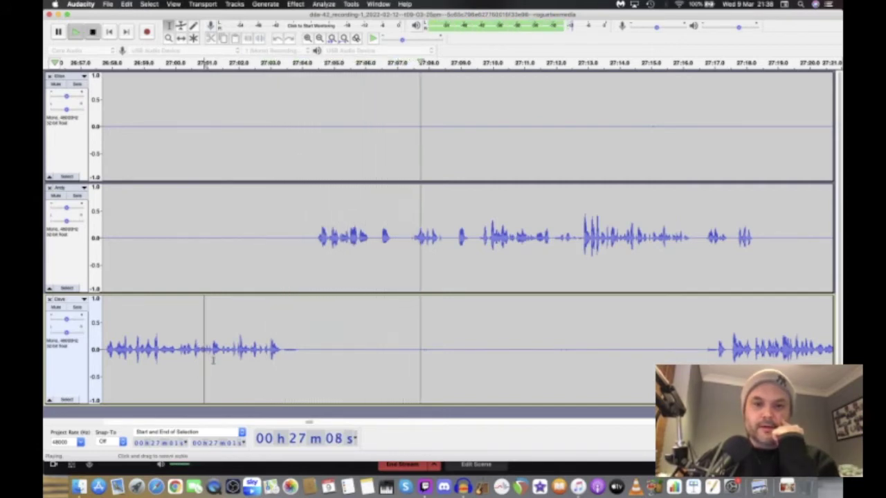
key(space)
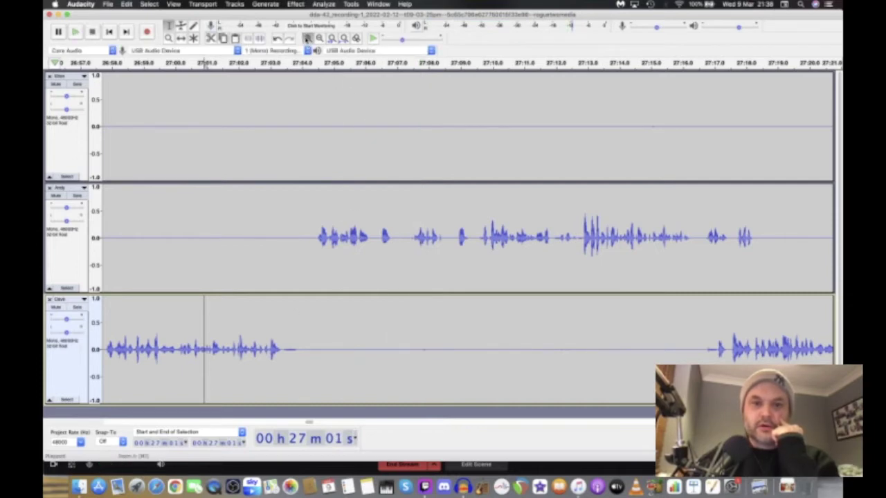
Step: Delete the leftover pause from 27 m 03 s to 27 m 04 s in all three tracks and play the join from 27 m 02 s
click(308, 38)
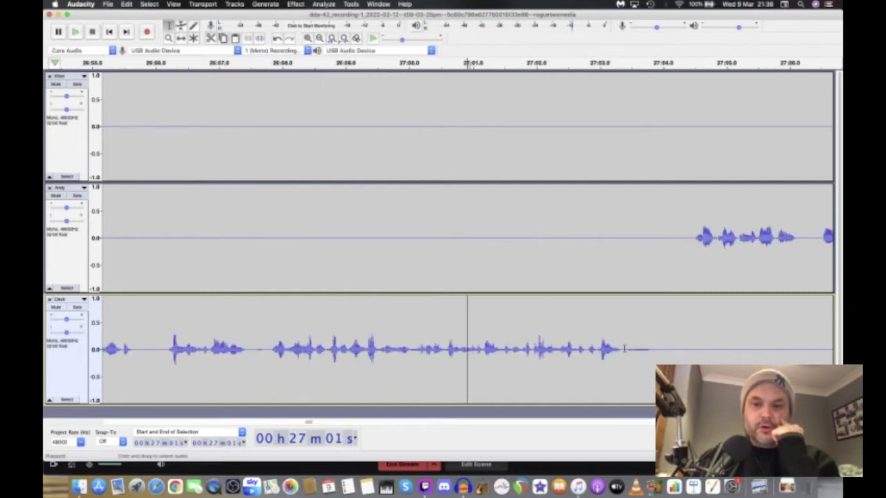
drag(625, 122, 655, 131)
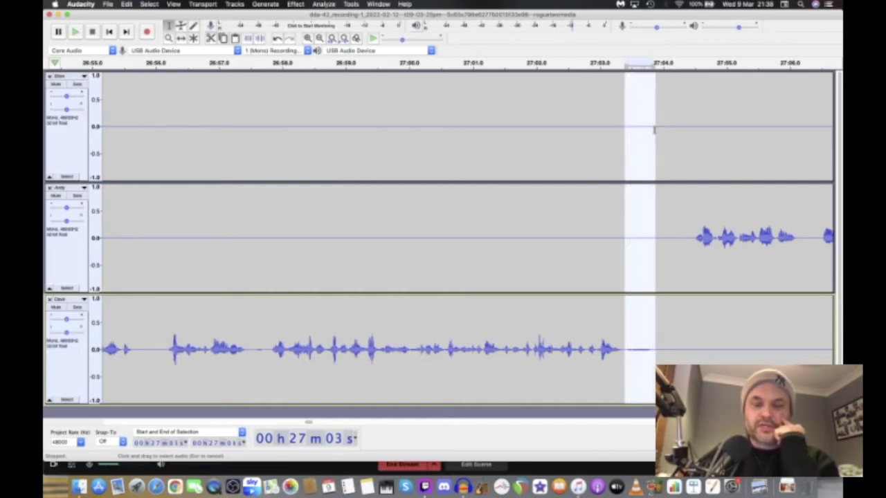
key(space)
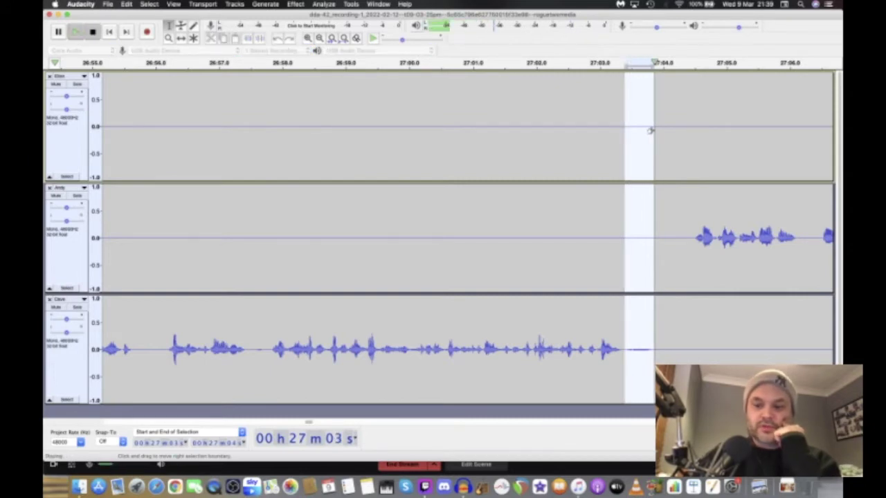
key(Delete)
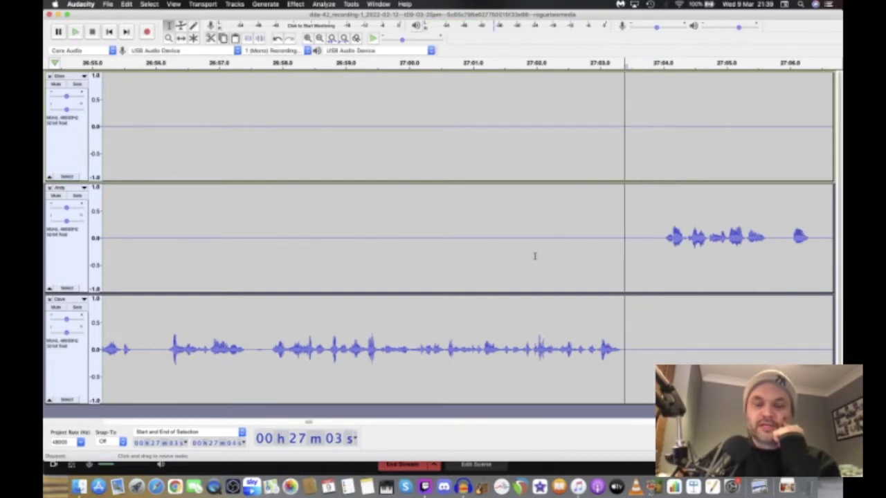
click(534, 256)
key(space)
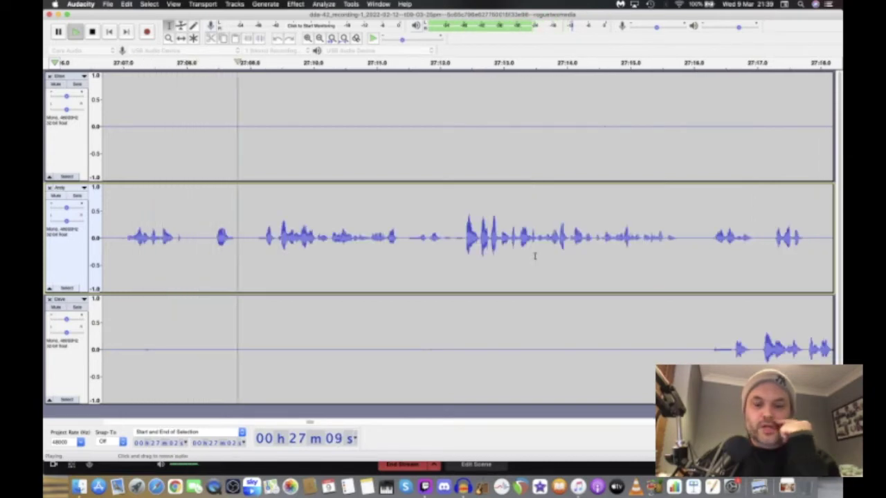
key(space)
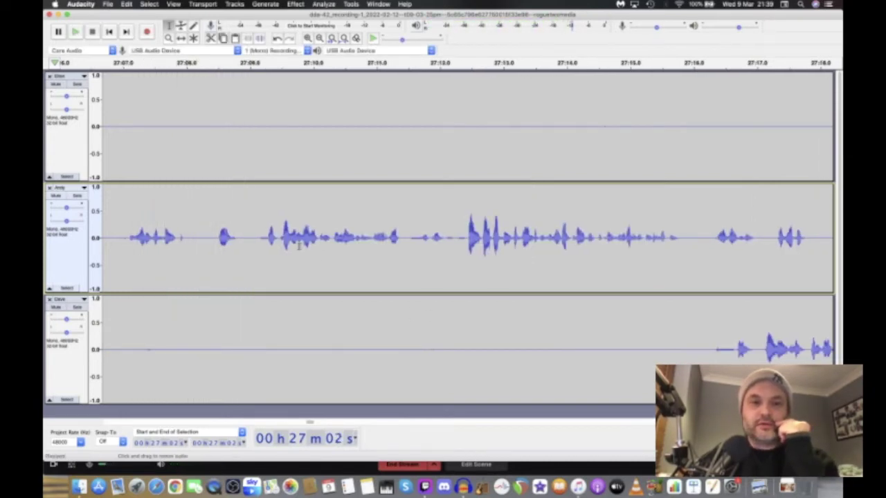
Step: Look back through the earlier part of the recording for small isolated sounds on the first track around 19 minutes
scroll(299, 251, left, 5)
scroll(299, 245, left, 6)
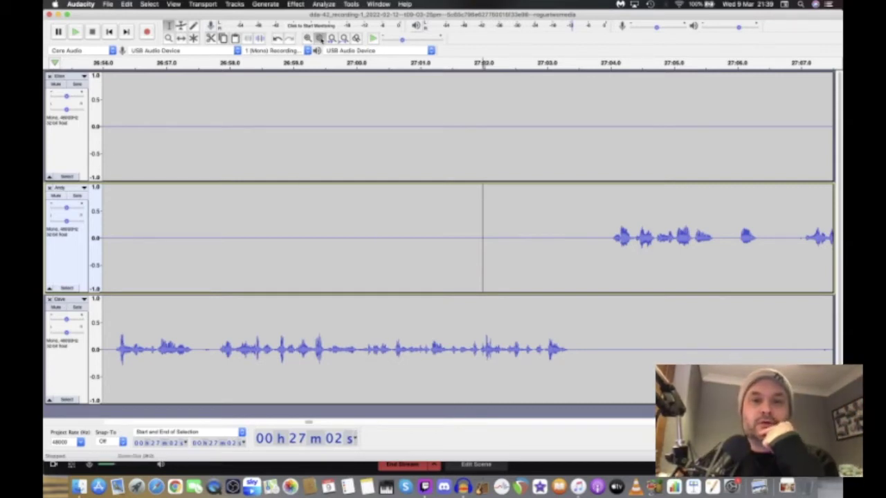
click(321, 38)
click(320, 38)
click(320, 38)
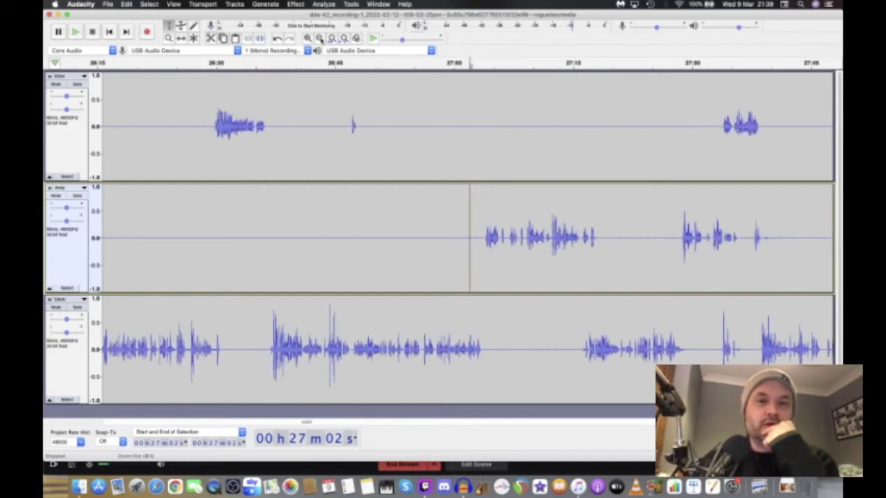
click(321, 38)
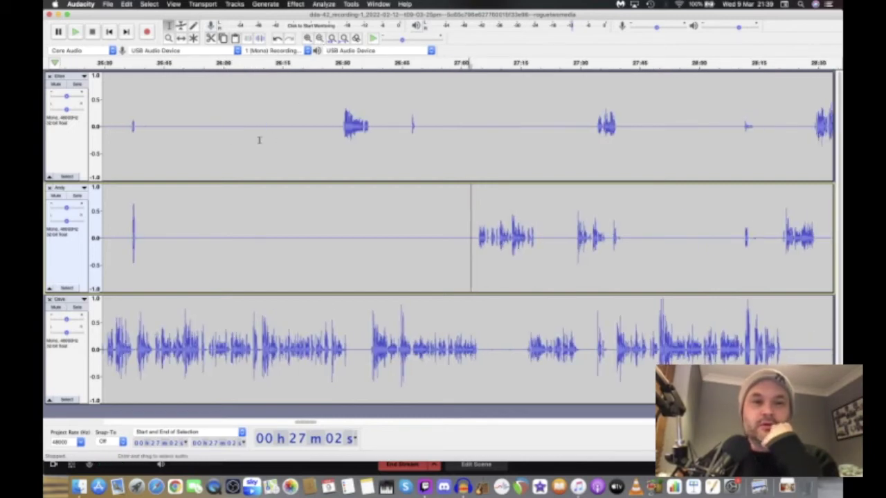
scroll(260, 141, left, 10)
scroll(259, 140, left, 6)
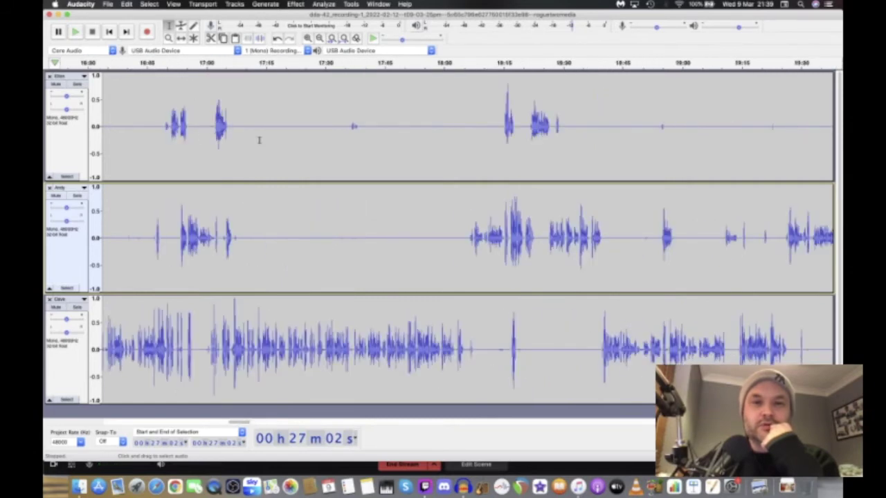
scroll(260, 141, right, 4)
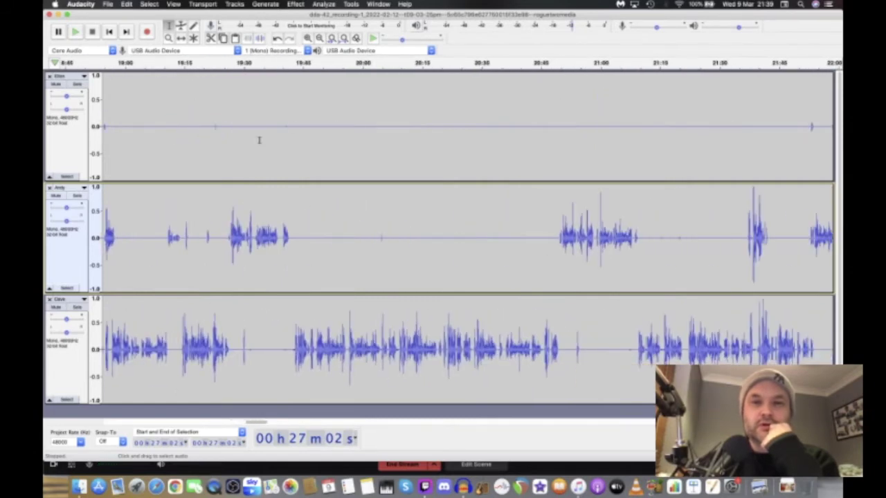
scroll(260, 140, left, 1)
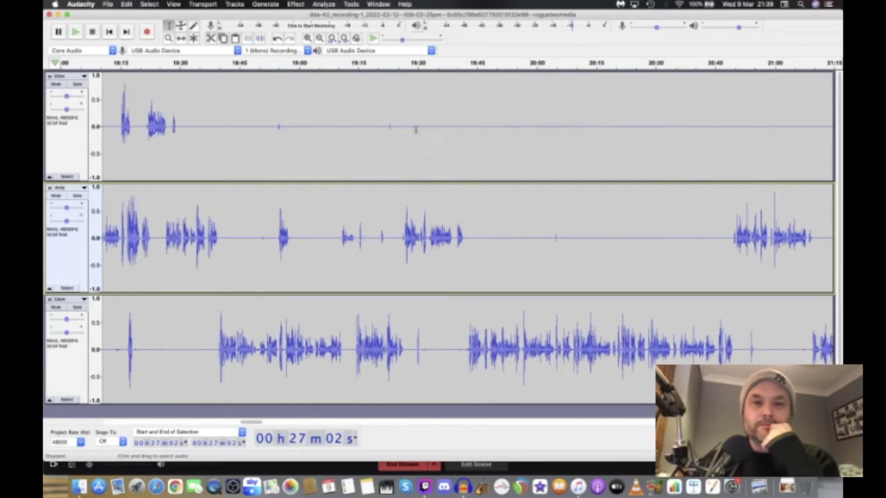
Step: Examine the small sound on the first track near 19 m 23 s and play it with all tracks audible
click(388, 125)
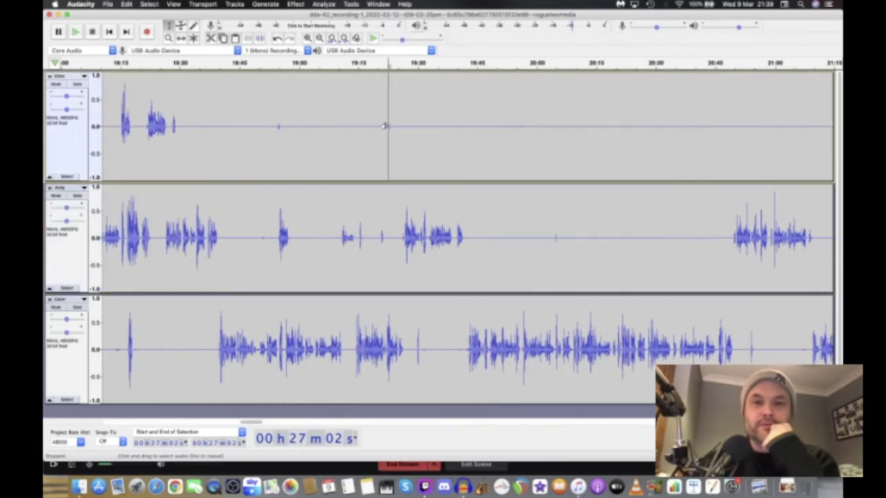
click(308, 39)
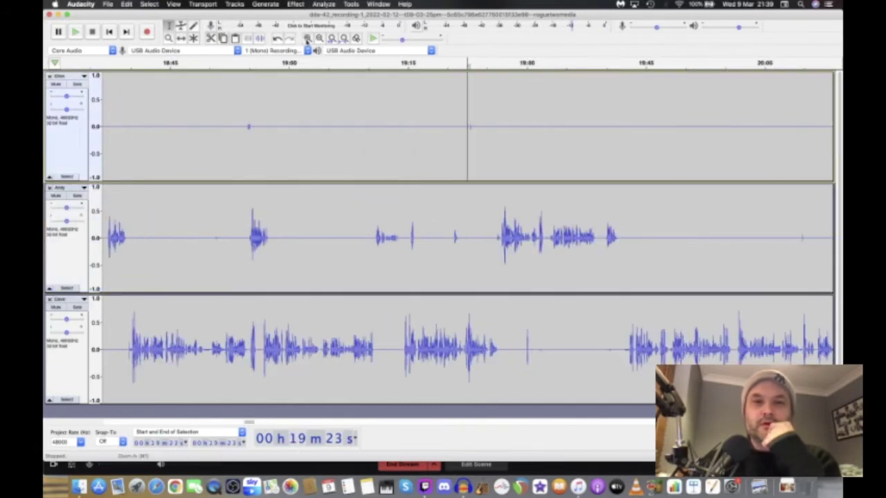
click(307, 39)
click(307, 39)
click(307, 39)
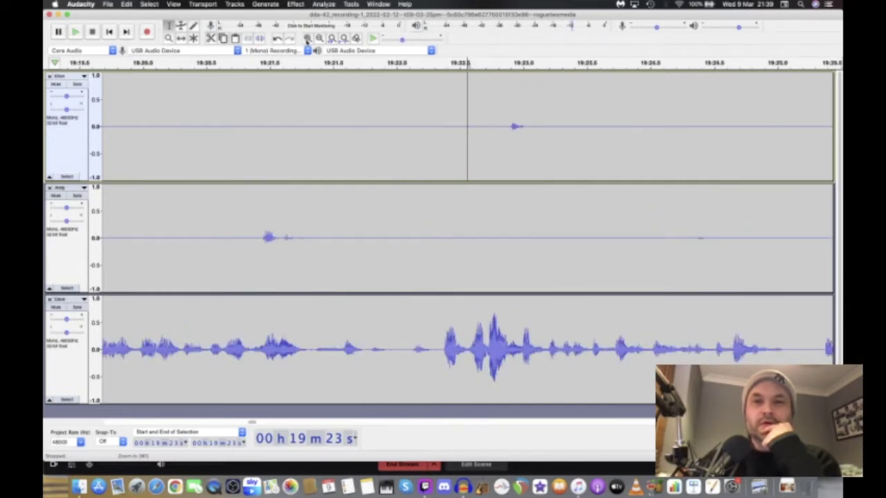
key(space)
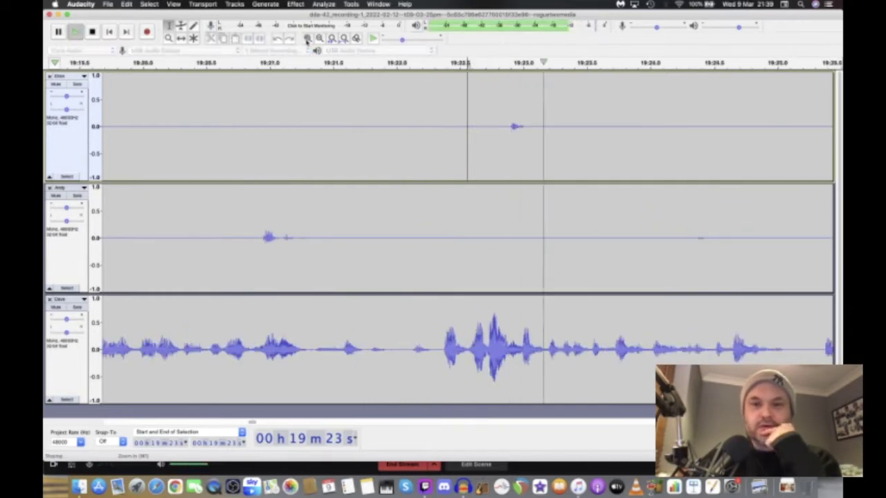
key(space)
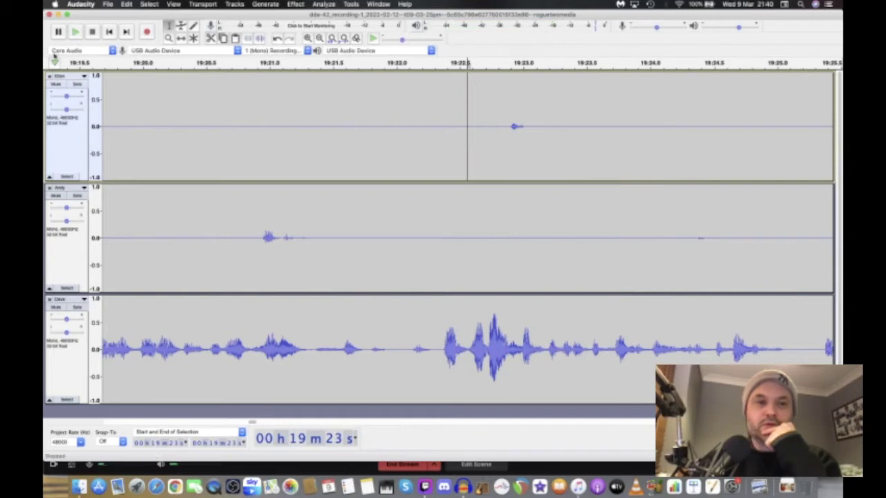
Step: Solo the first track and play the small sound near 19 m 23 s several times
click(76, 85)
key(space)
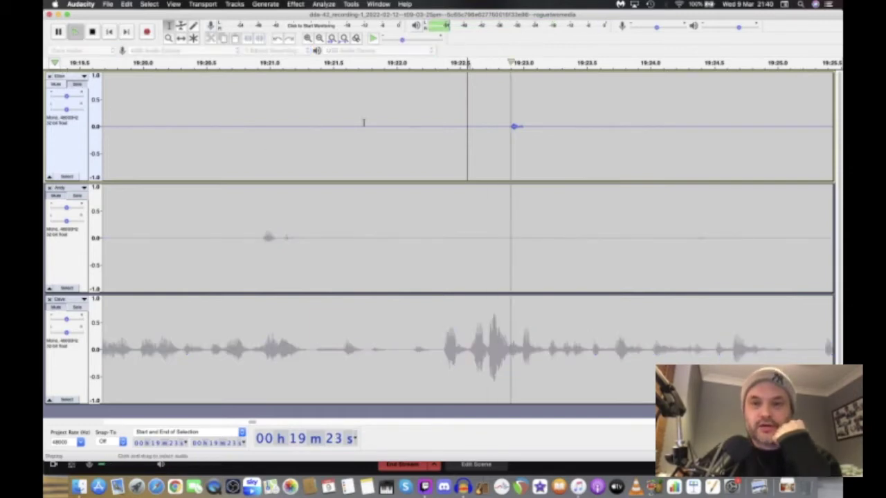
key(space)
key(space)
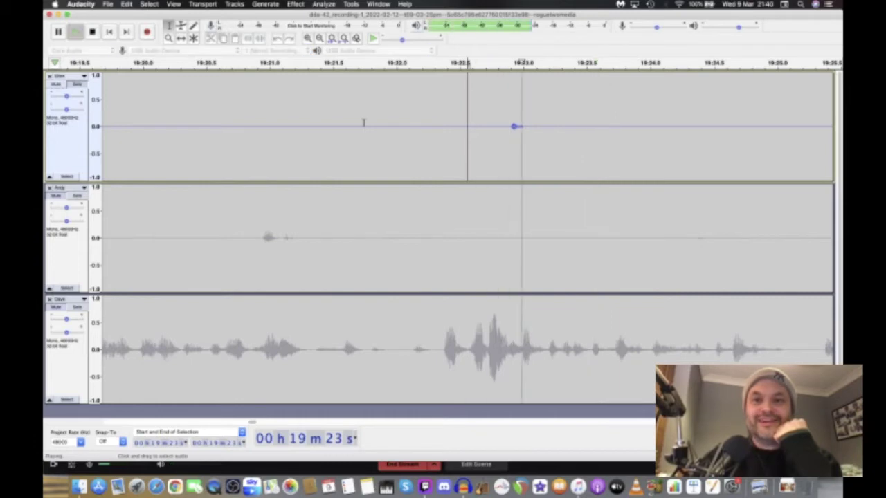
key(space)
key(space)
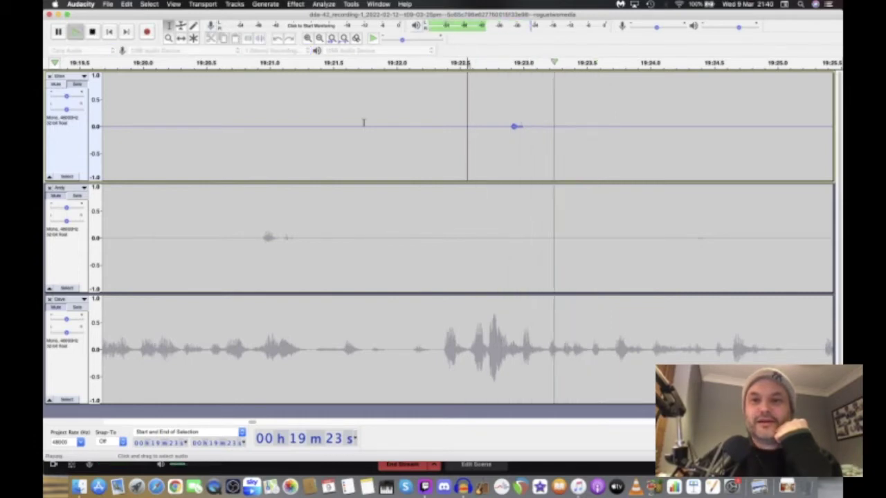
key(space)
key(space)
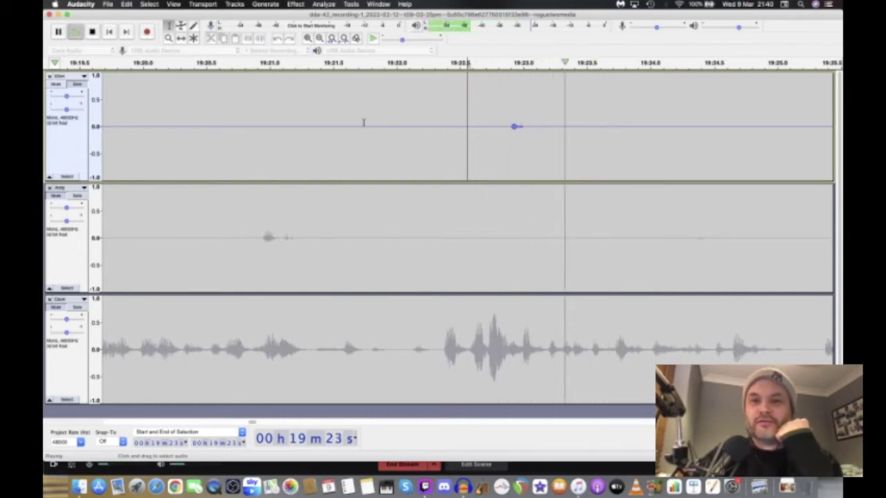
key(space)
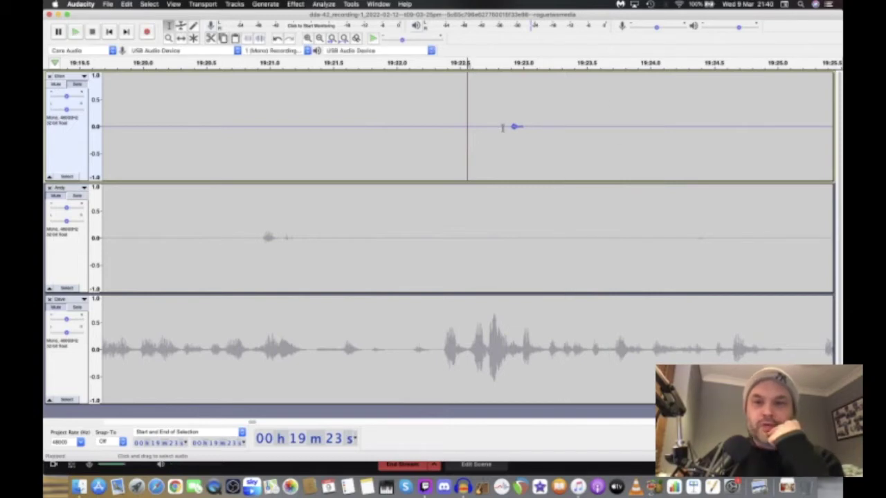
Step: Silence the small sound at 19 m 23 s on the first track, turn off its solo and play from 19 m 22 s
drag(544, 128, 503, 128)
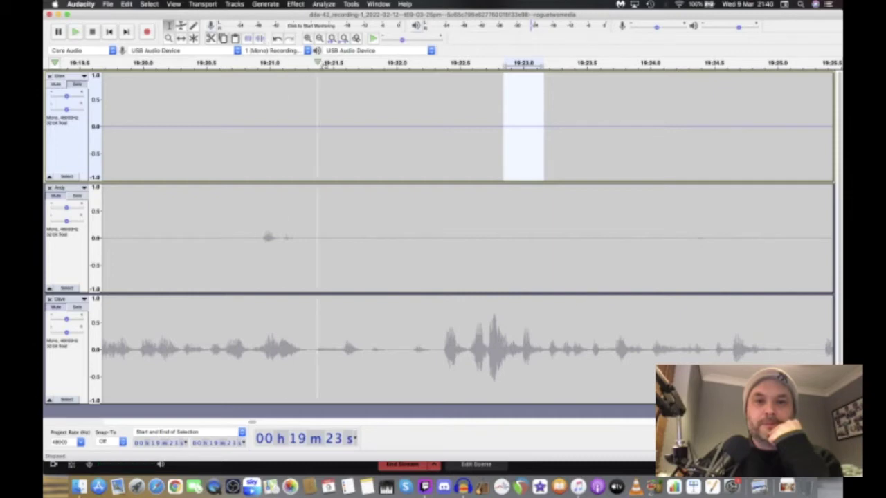
click(319, 38)
click(319, 38)
click(319, 38)
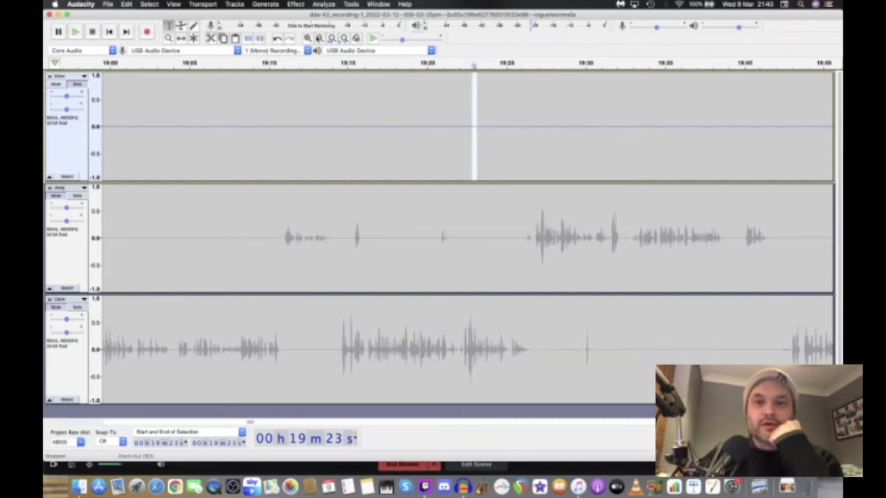
key(space)
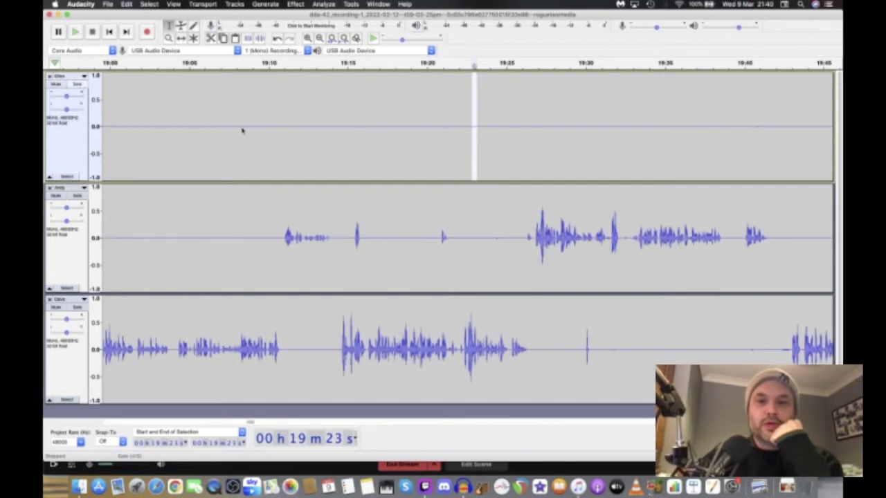
click(463, 126)
key(space)
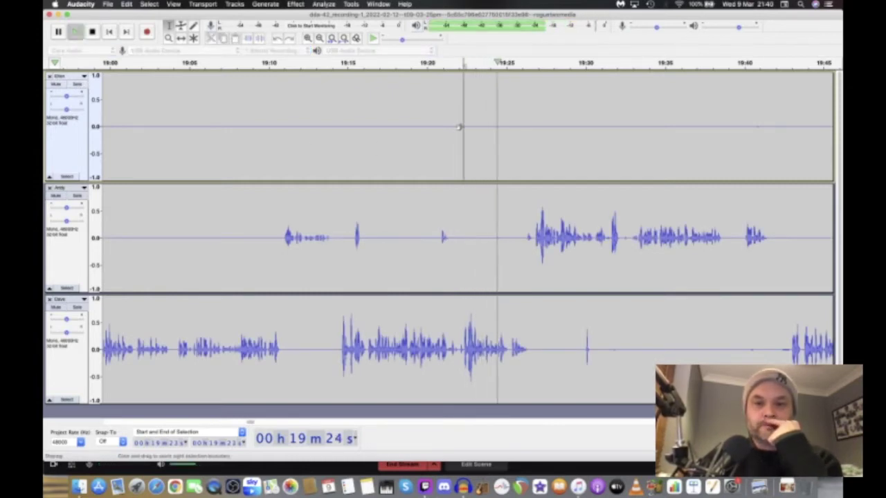
key(space)
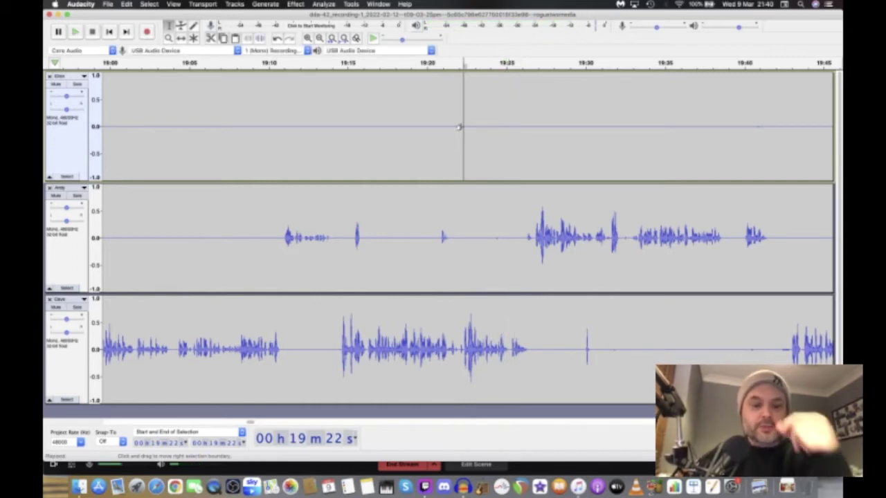
Step: Undo the silencing at 19 m 23 s and turn off solo on the first track
key(shift+s)
key(space)
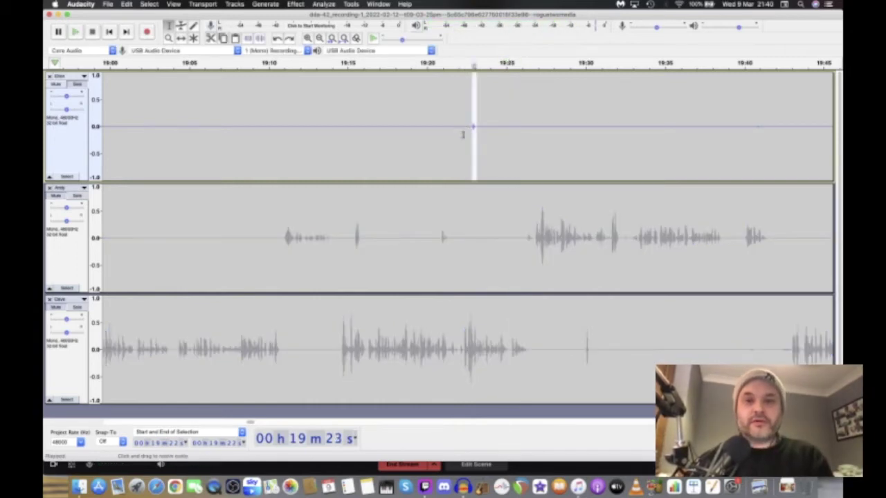
key(space)
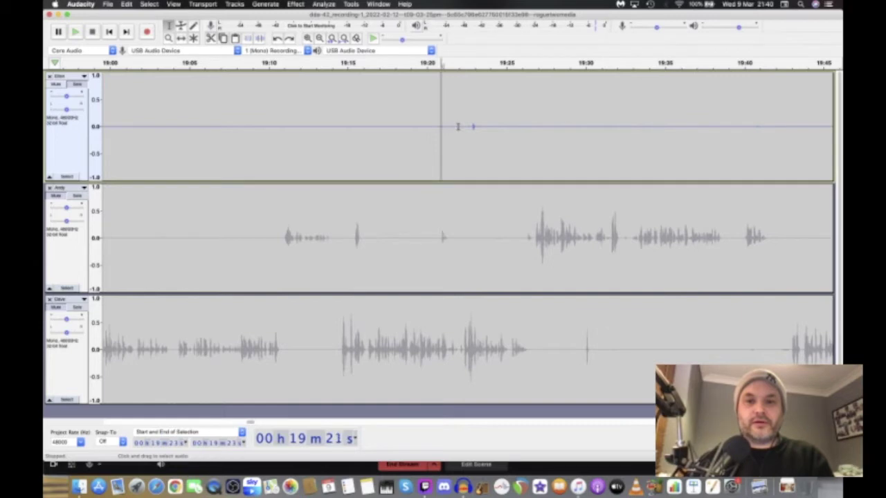
click(74, 85)
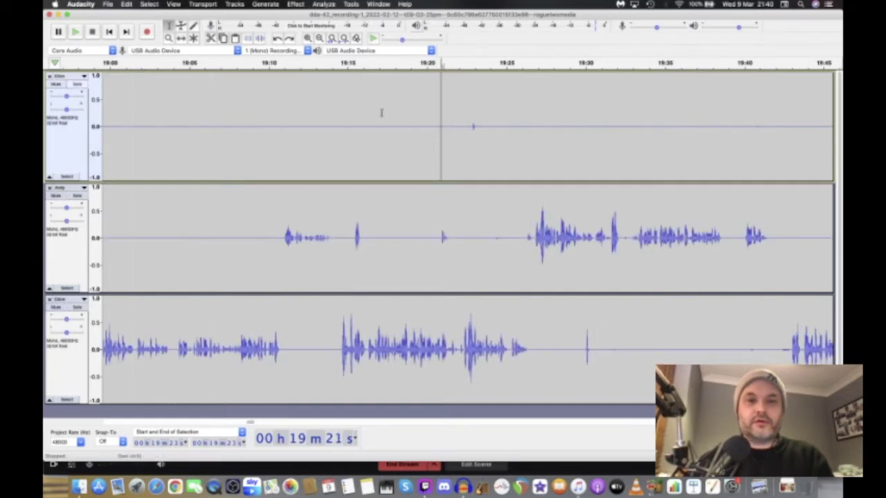
Step: Play the passage around 19 m 23 s with all tracks audible, replay it from 19 m 21 s and examine the overlap closely
click(468, 125)
key(space)
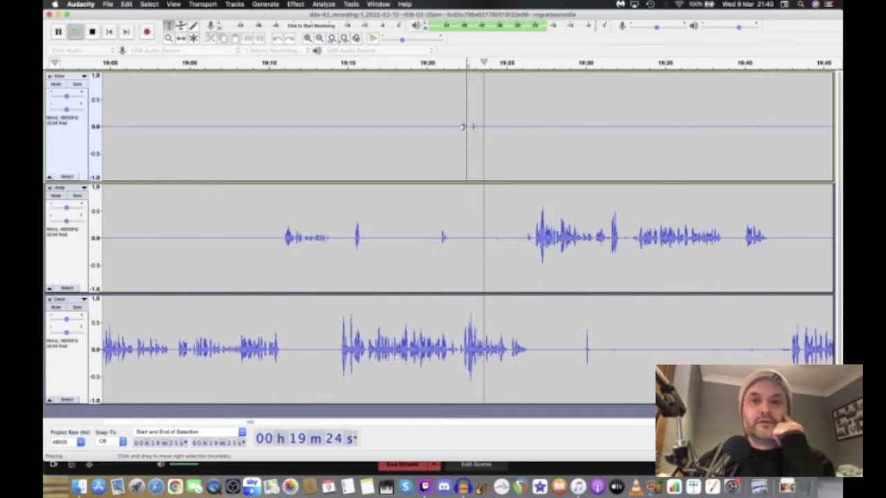
click(446, 130)
key(space)
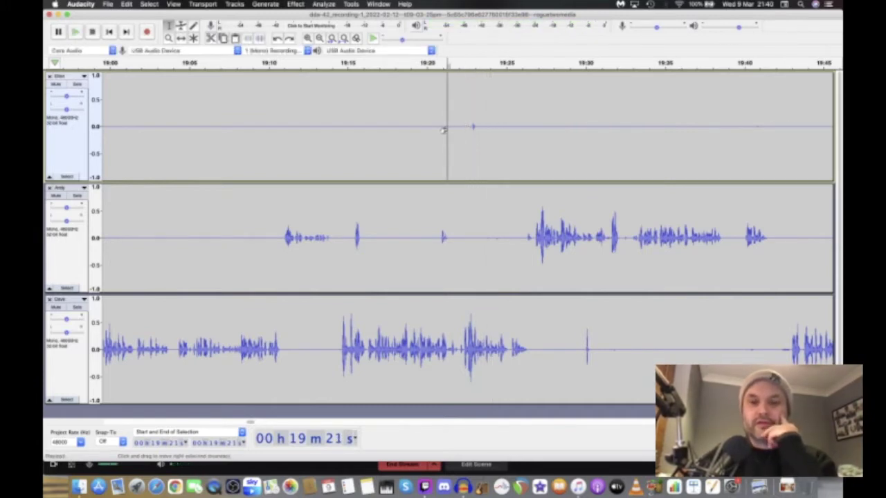
key(space)
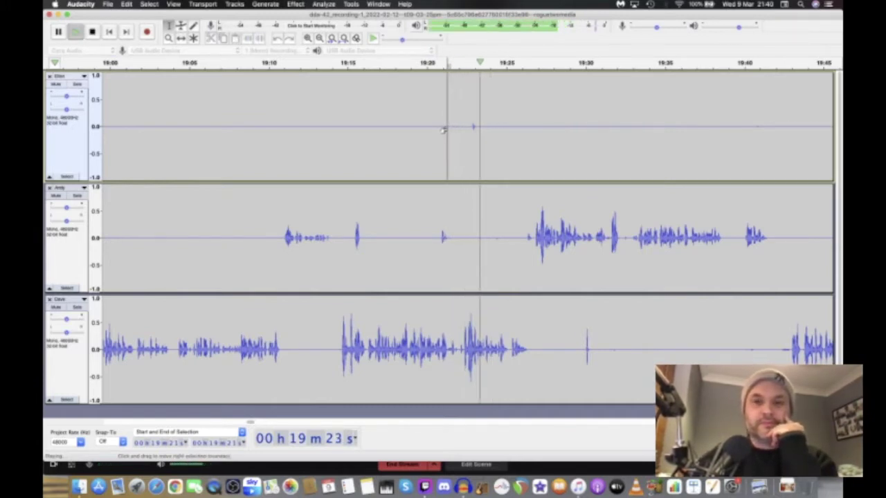
key(space)
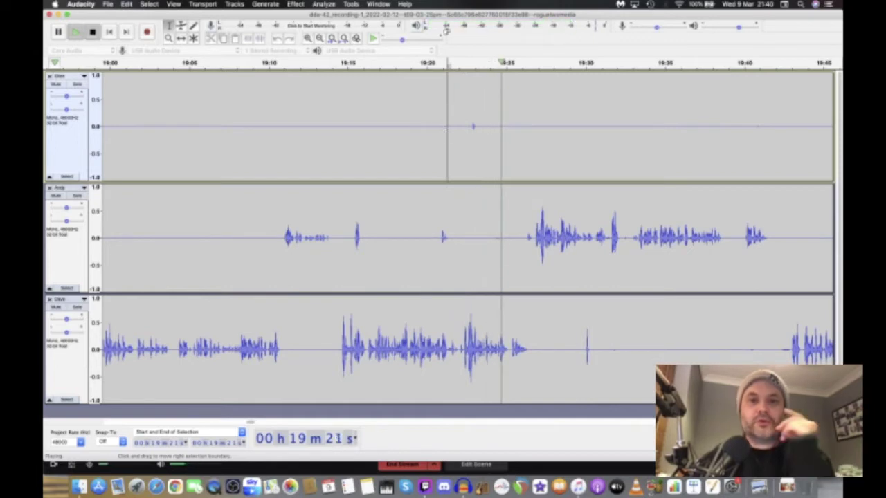
click(308, 39)
click(307, 39)
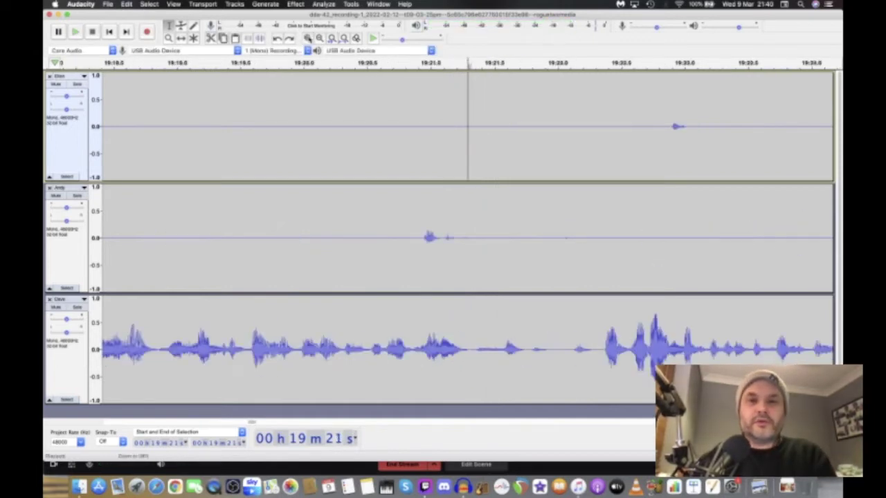
Step: Silence the small sound near 19 m 23 s on the first track
scroll(572, 104, right, 10)
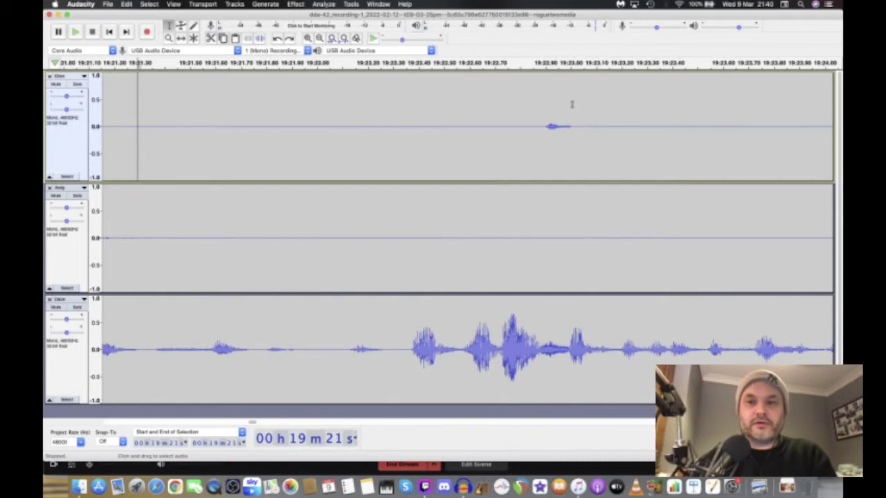
scroll(571, 105, left, 3)
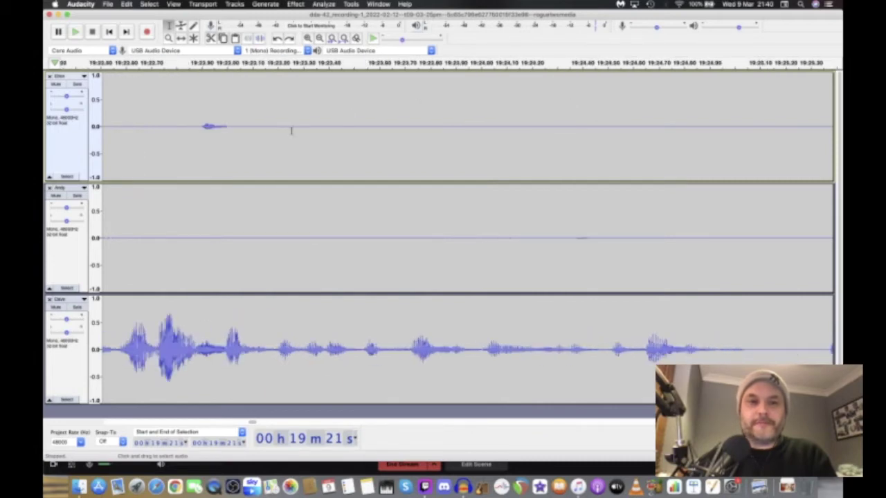
drag(196, 127, 231, 126)
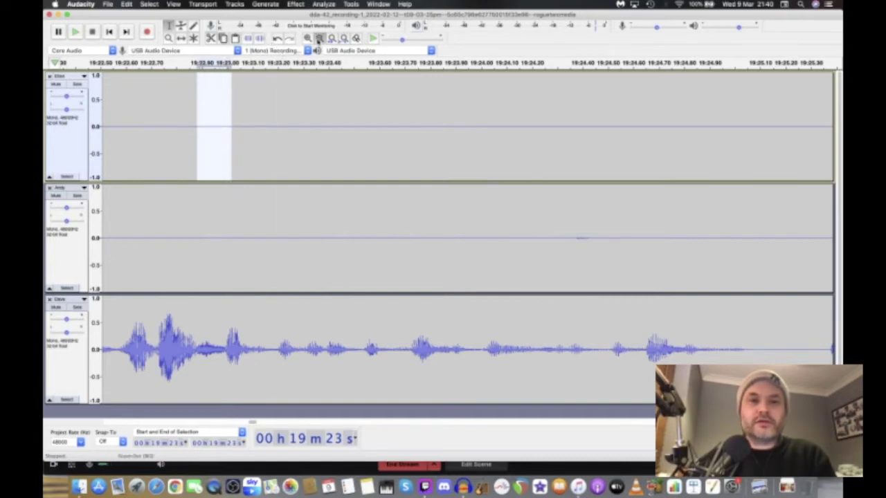
Step: Look at the end of the recording, return to the start and play the opening seconds twice across all tracks
click(319, 38)
click(318, 39)
click(318, 39)
click(318, 39)
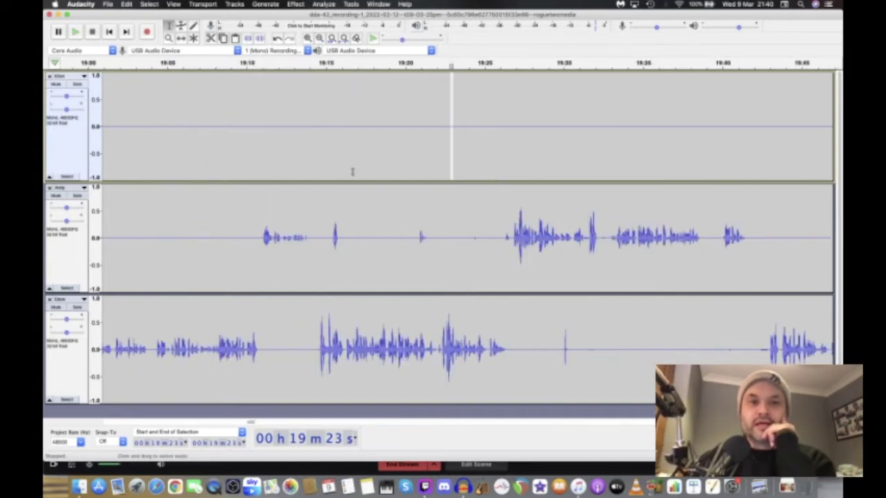
click(127, 33)
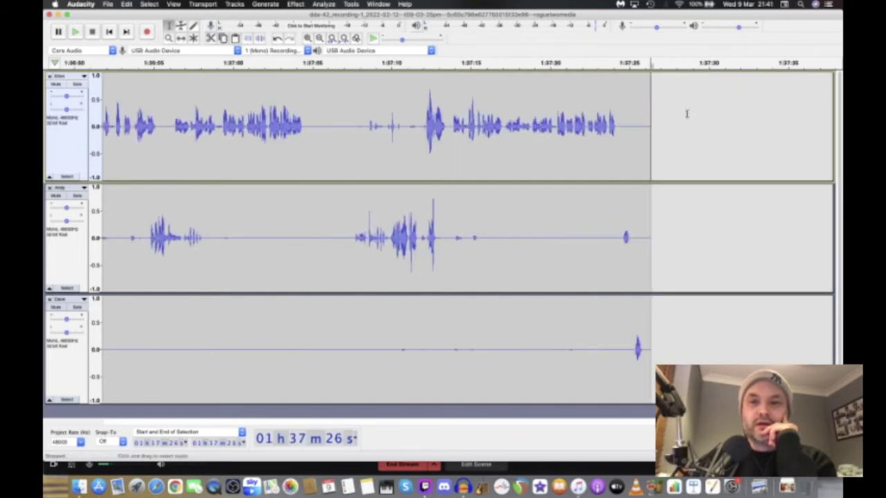
click(109, 32)
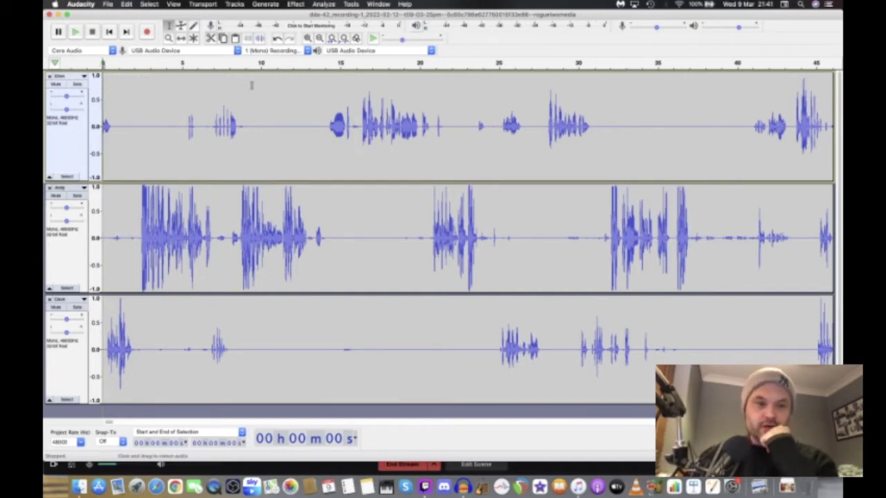
key(space)
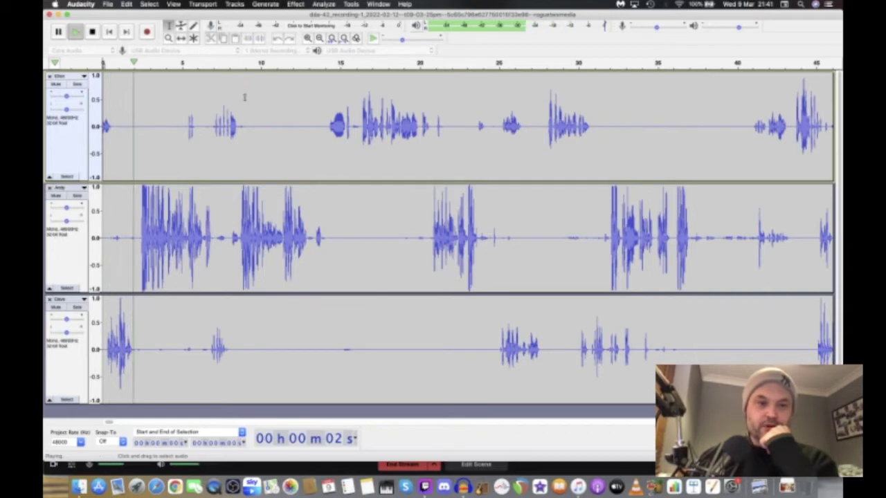
click(319, 39)
click(319, 38)
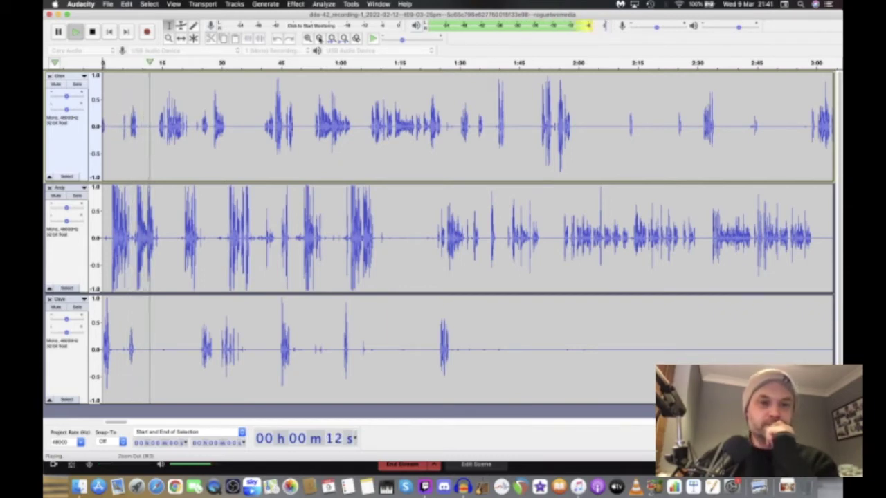
key(space)
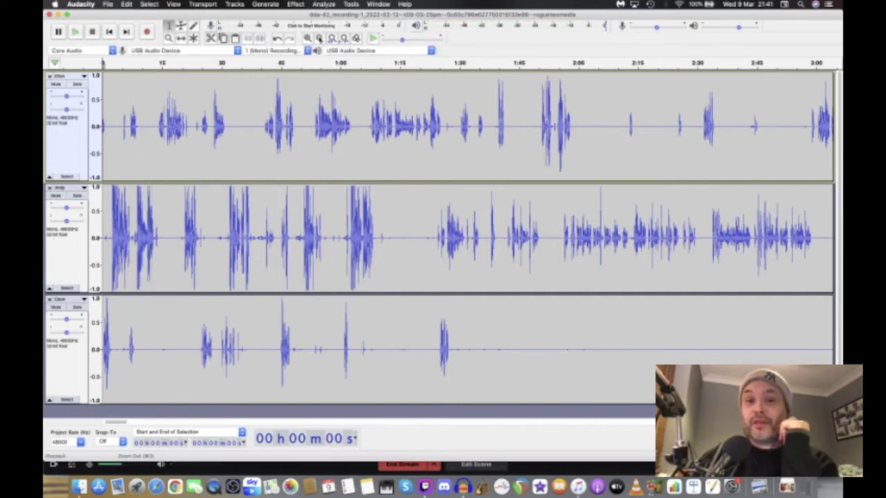
key(space)
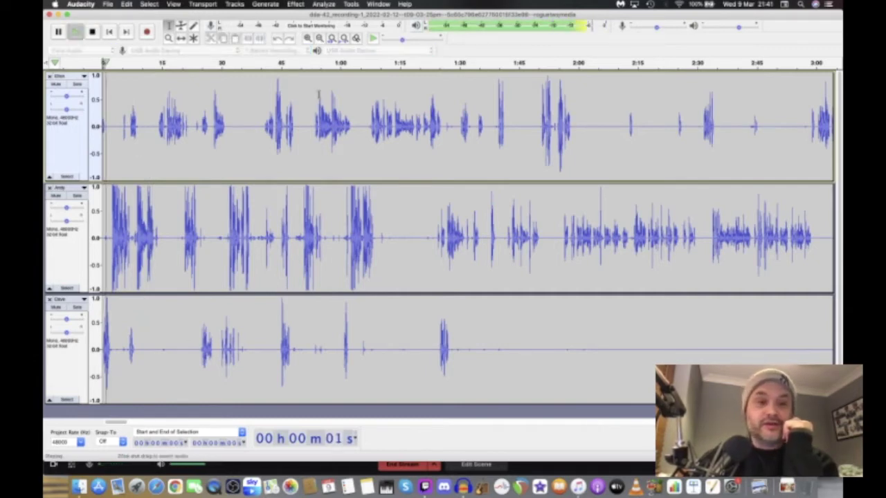
key(space)
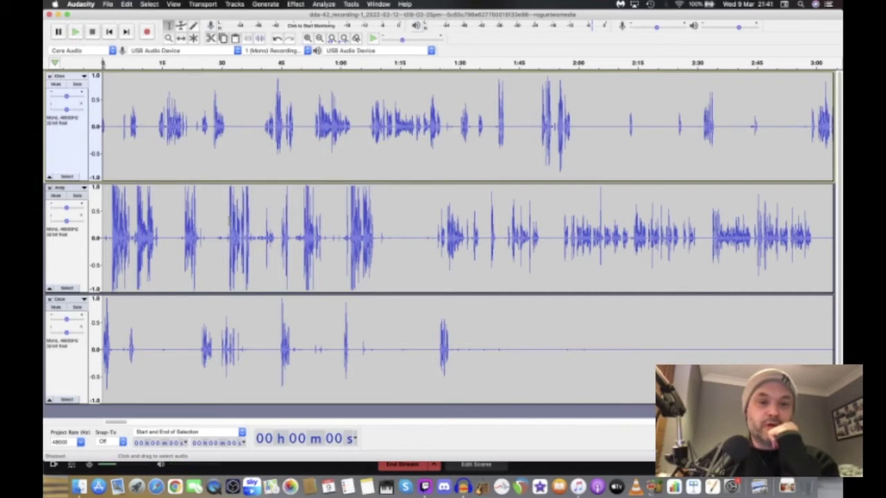
Step: Play short samples from 32 s, 1 m 23 s and 1 m 08 s to search for the start of the show
click(228, 220)
key(space)
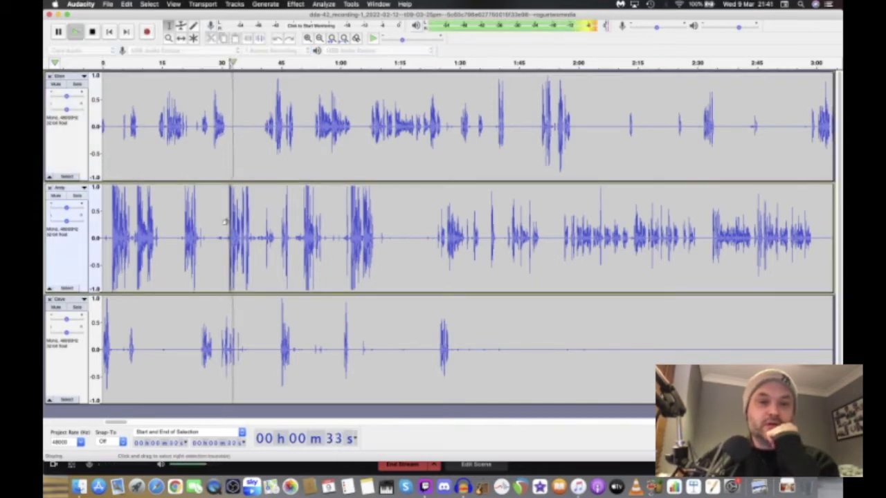
key(space)
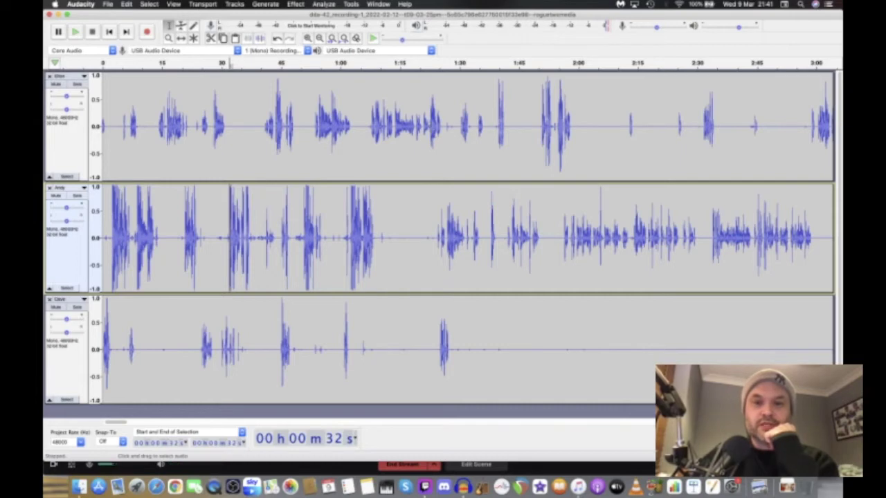
click(431, 124)
key(space)
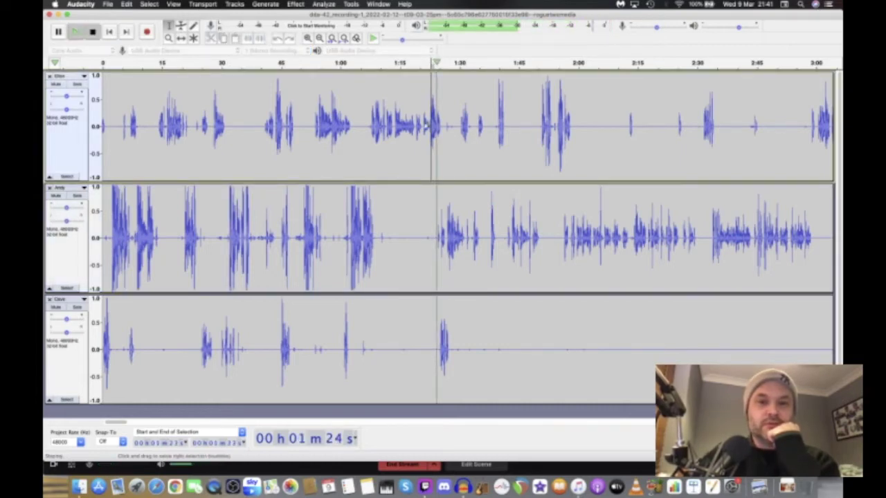
key(space)
click(373, 126)
key(space)
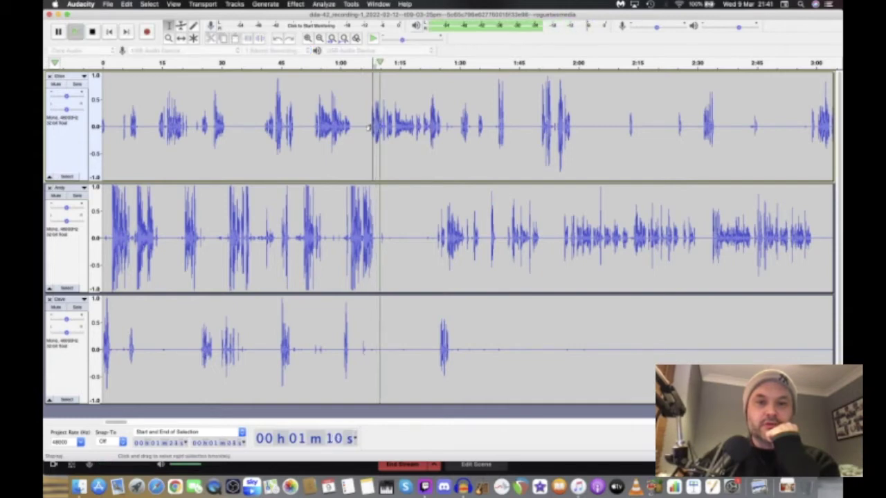
key(space)
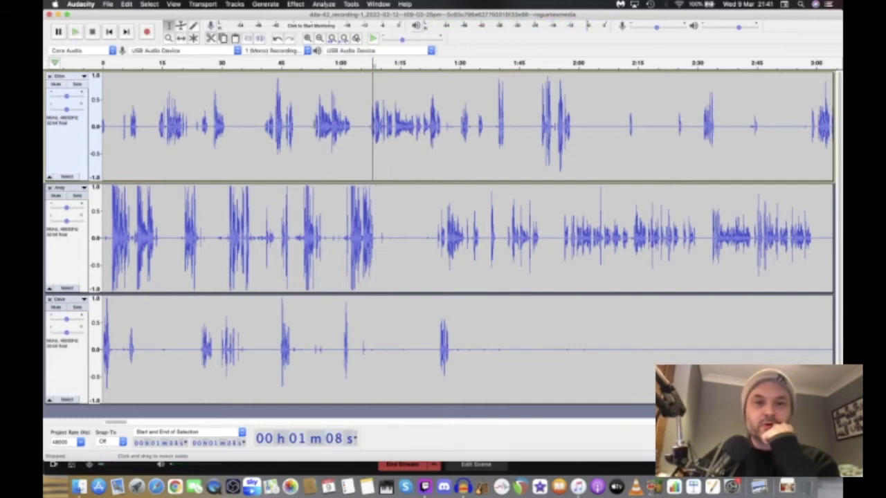
Step: Play further samples of the conversation from 53 s and from 1 m 51 s
click(313, 126)
key(space)
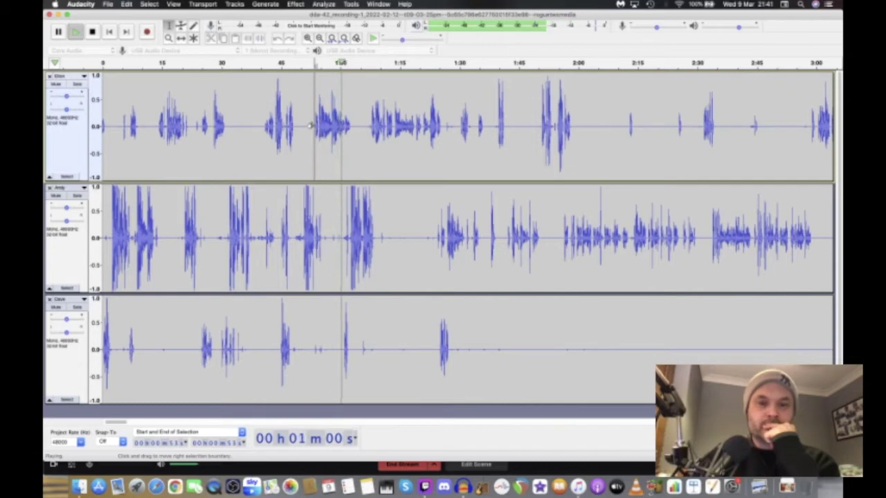
key(space)
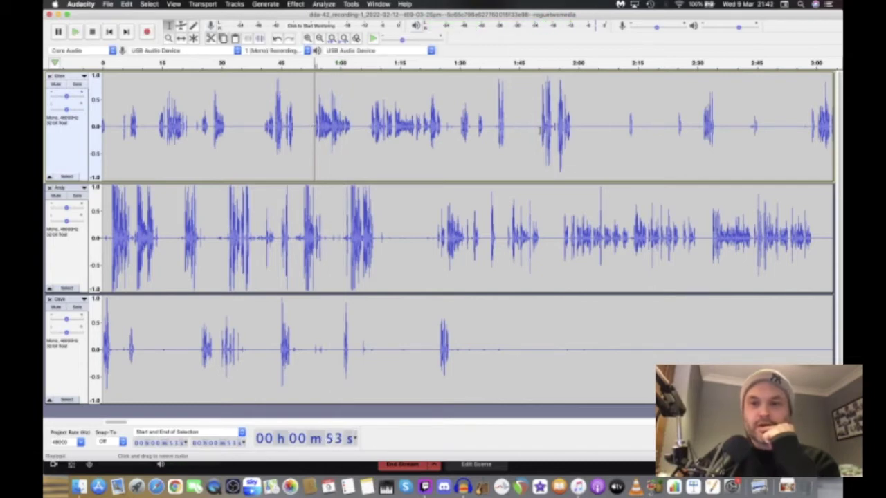
click(541, 129)
key(space)
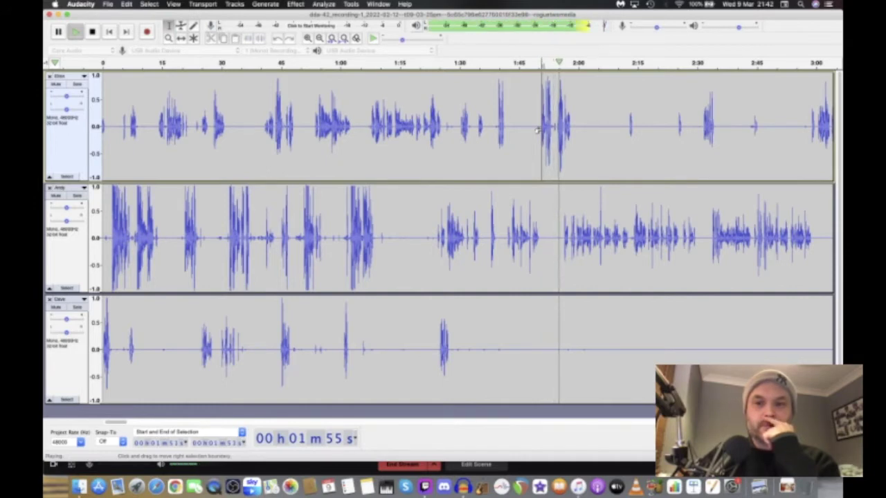
key(space)
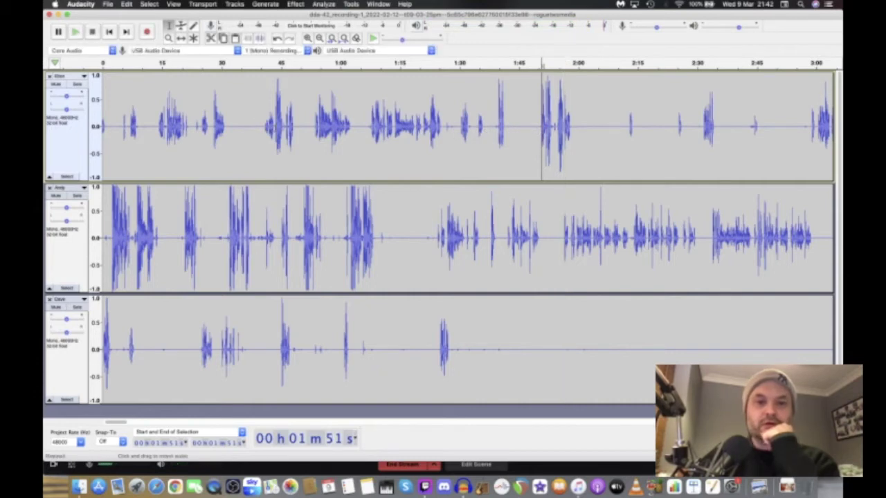
Step: Play continuously from 44 s to about 1 m 40 s and listen for where the show begins
click(276, 126)
key(space)
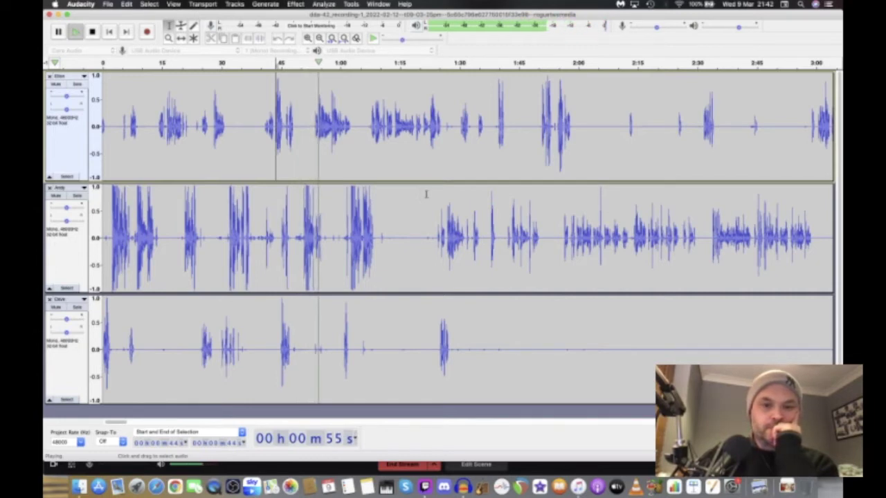
scroll(447, 211, right, 3)
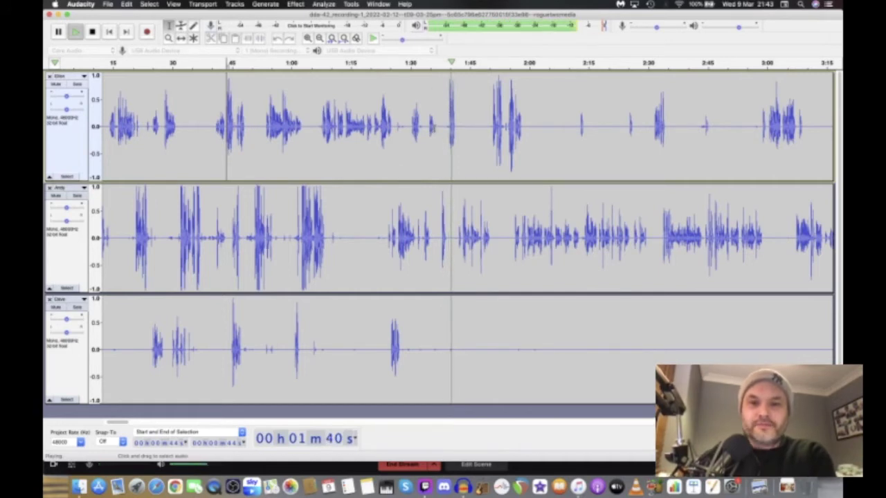
Step: Delete everything before 1 m 36 s on all three tracks
click(434, 128)
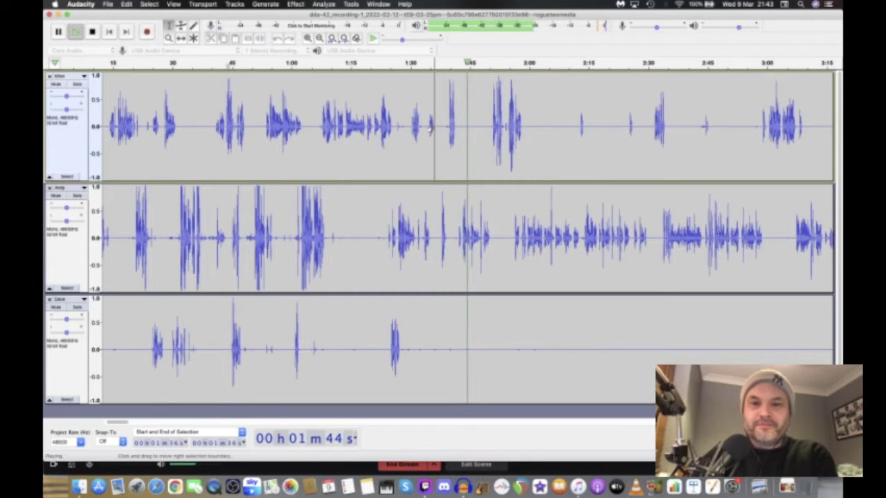
key(space)
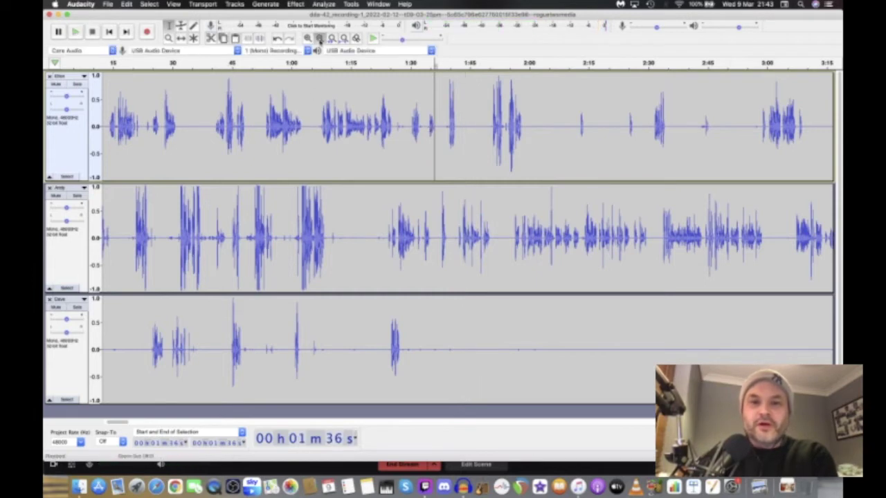
click(319, 39)
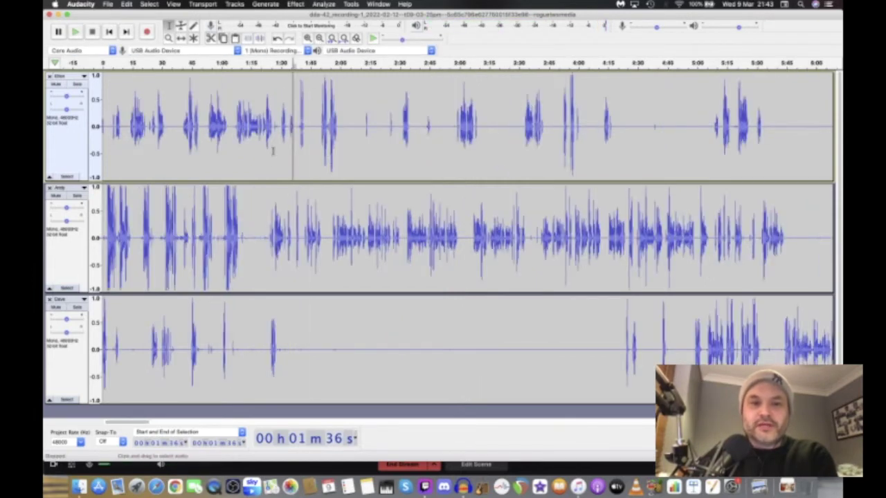
drag(293, 304, 67, 320)
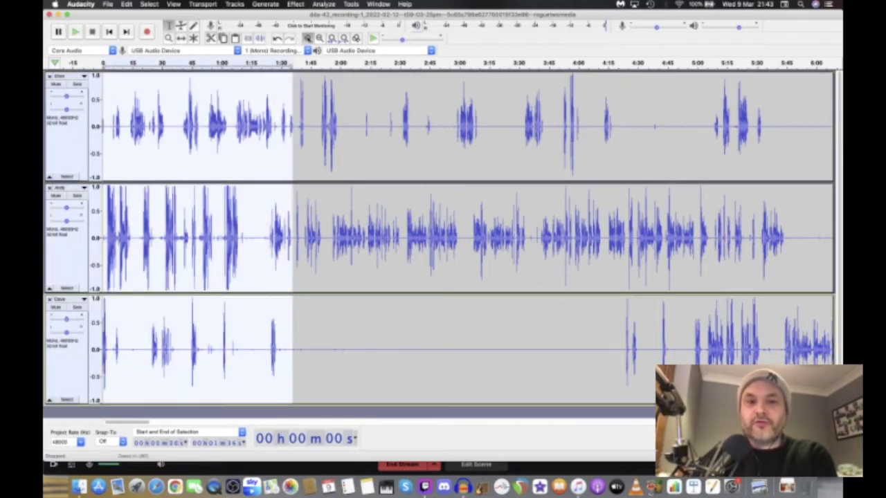
key(ctrl+1)
key(ctrl+1)
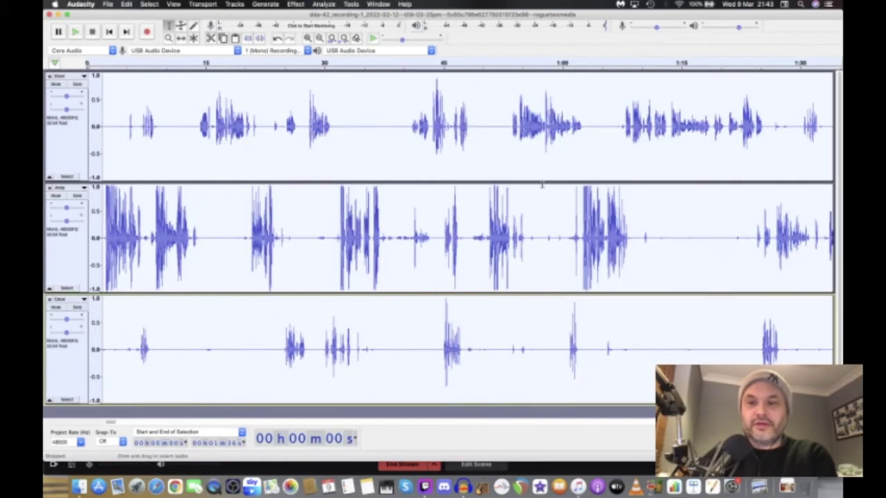
scroll(542, 185, right, 10)
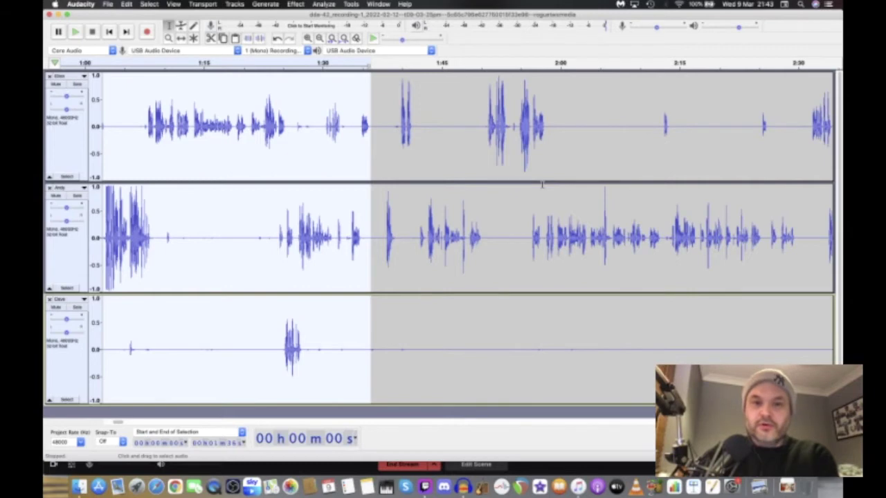
key(Delete)
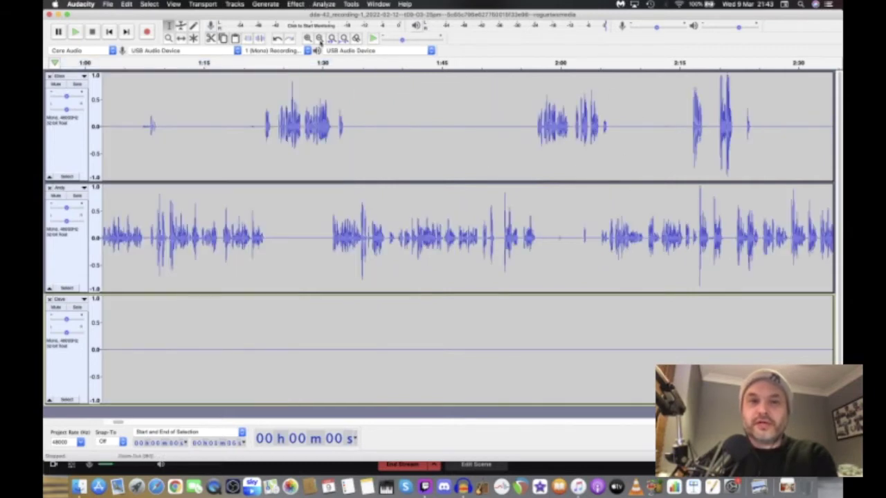
Step: Play the new beginning of the recording and examine its first five seconds closely
key(Home)
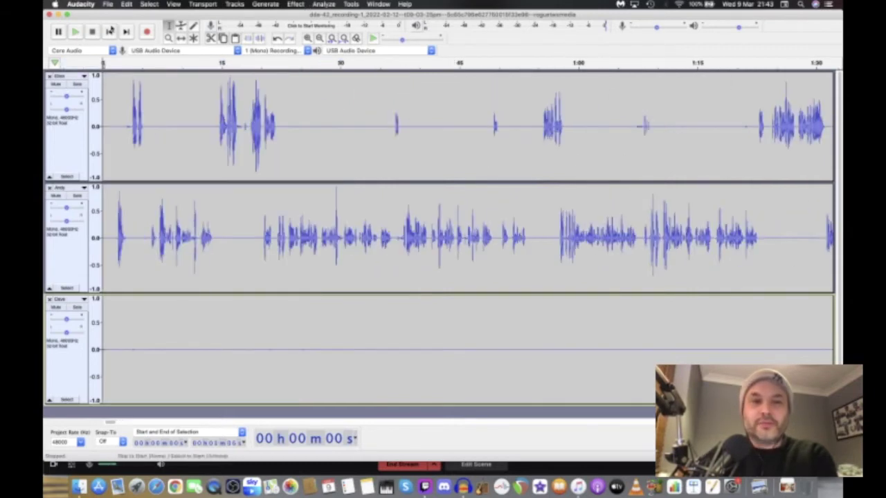
key(space)
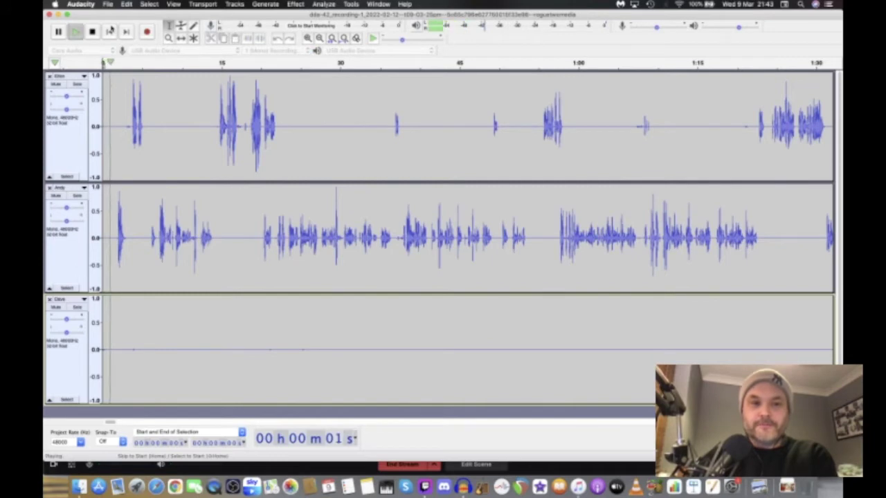
click(111, 31)
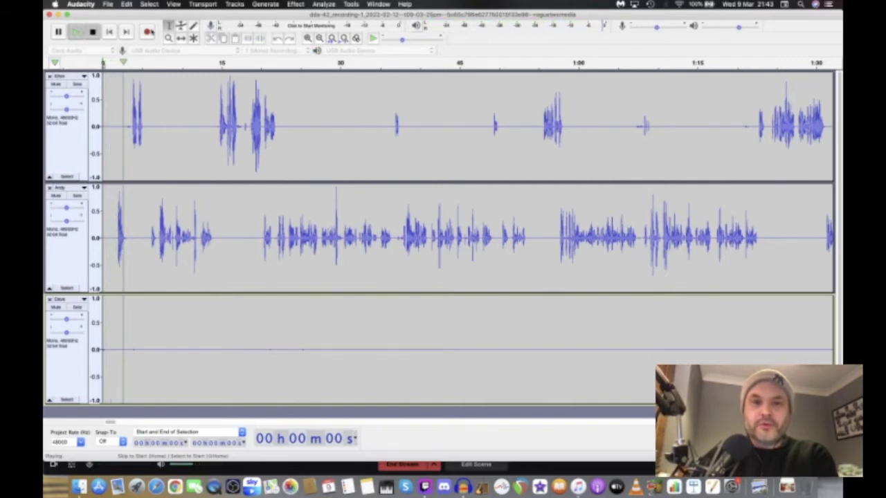
click(306, 38)
click(307, 38)
click(307, 38)
key(space)
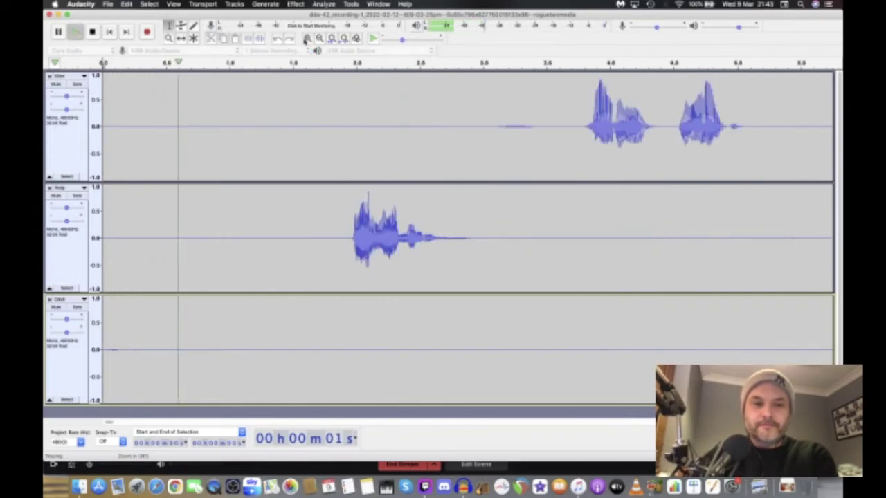
key(space)
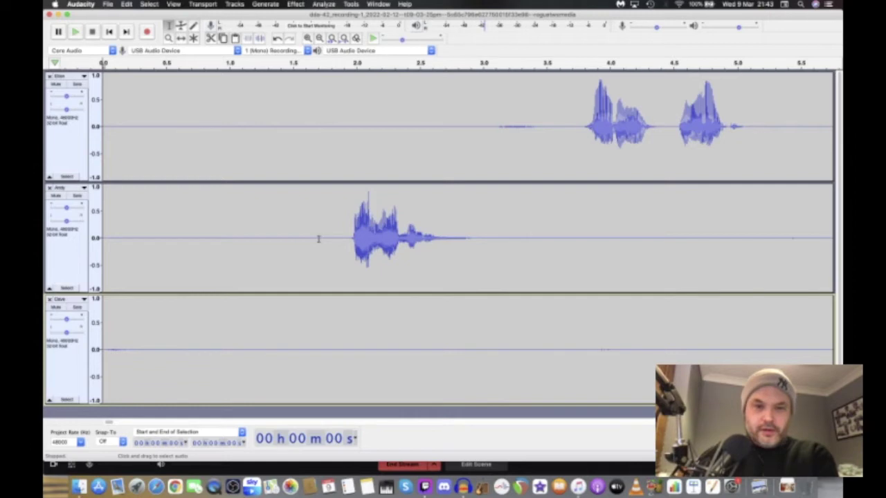
Step: Delete the first 1.7 s of silence on all three tracks and play the new beginning of the recording
drag(318, 239, 111, 121)
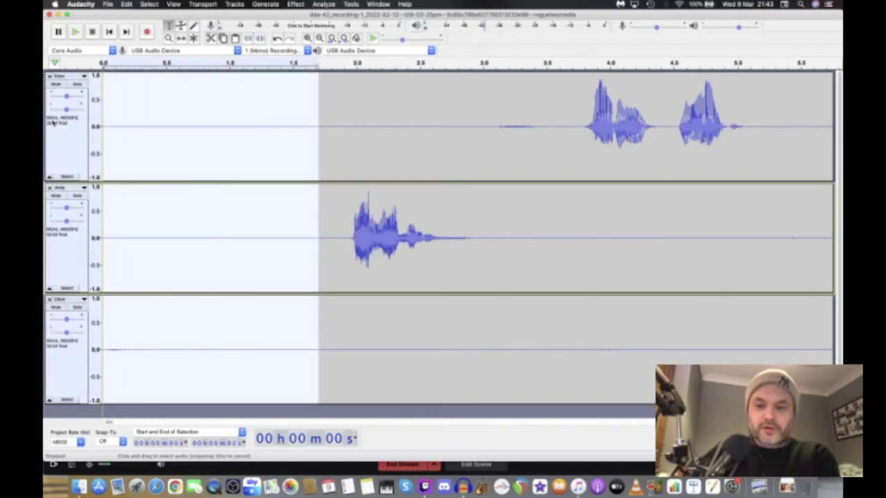
key(Delete)
key(space)
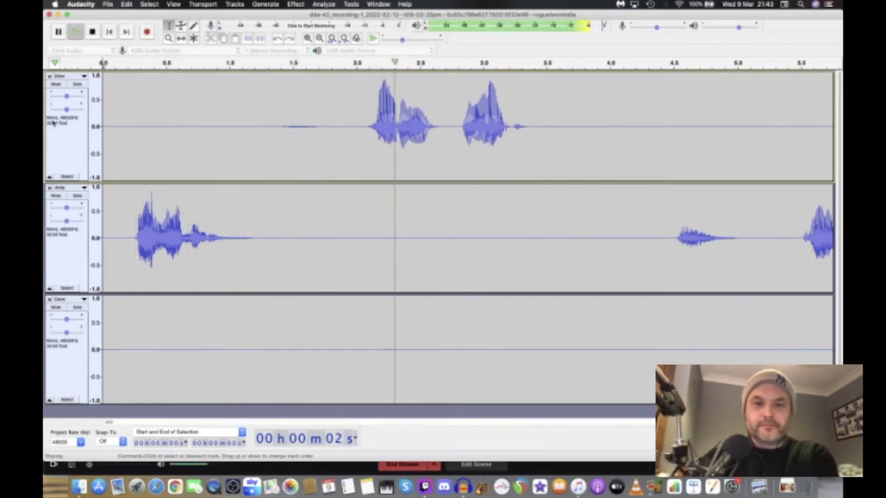
click(319, 38)
click(319, 38)
click(319, 38)
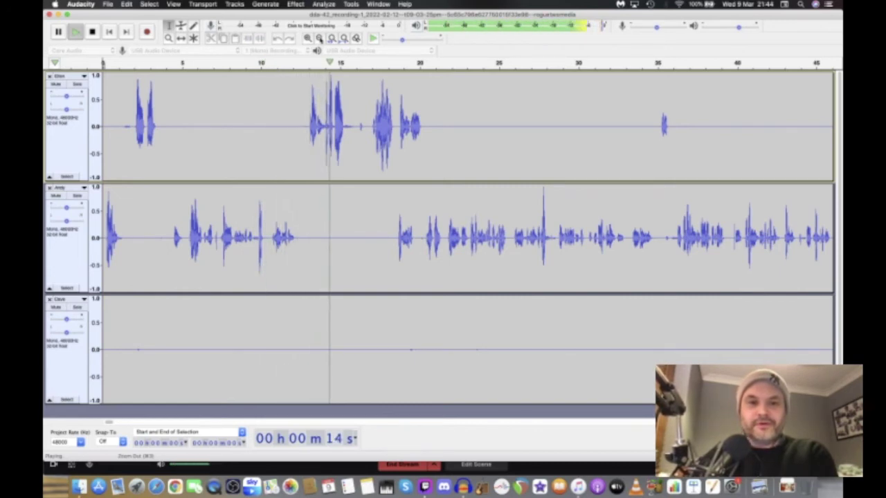
key(space)
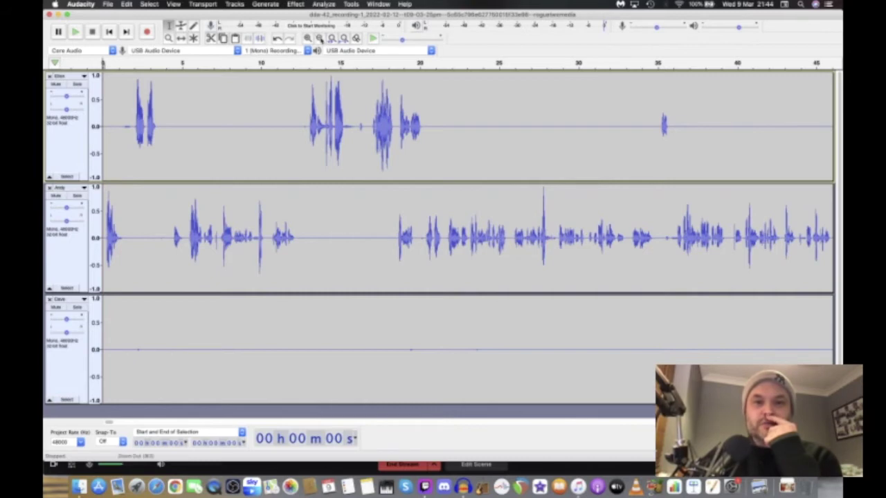
Step: Play samples of the conversation from 3 m 19 s and from 3 m 24 s
click(320, 40)
click(321, 39)
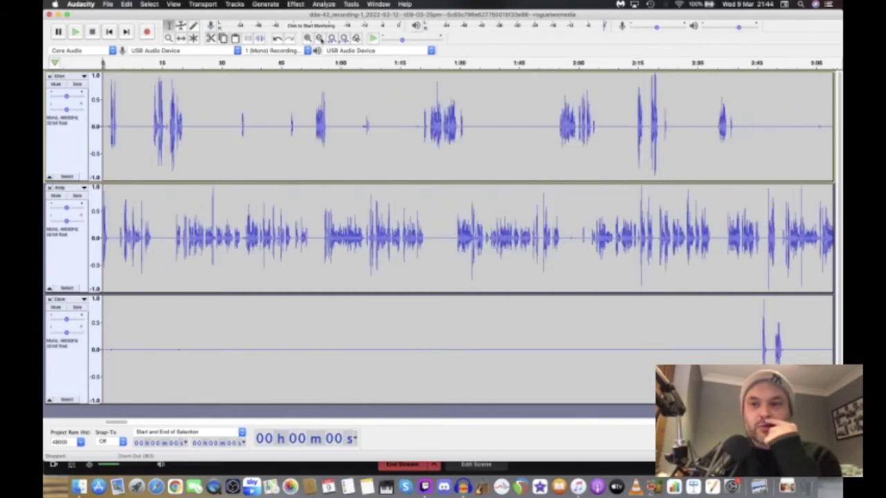
scroll(653, 215, right, 10)
scroll(653, 215, right, 5)
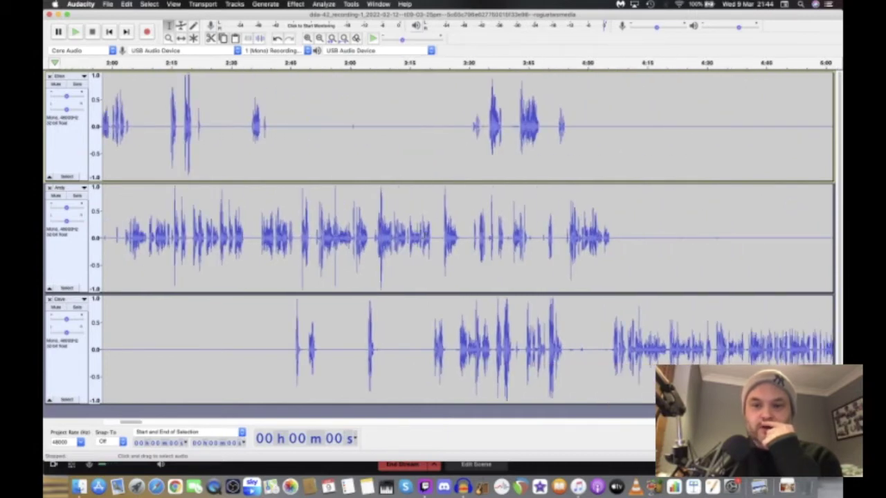
click(425, 207)
key(space)
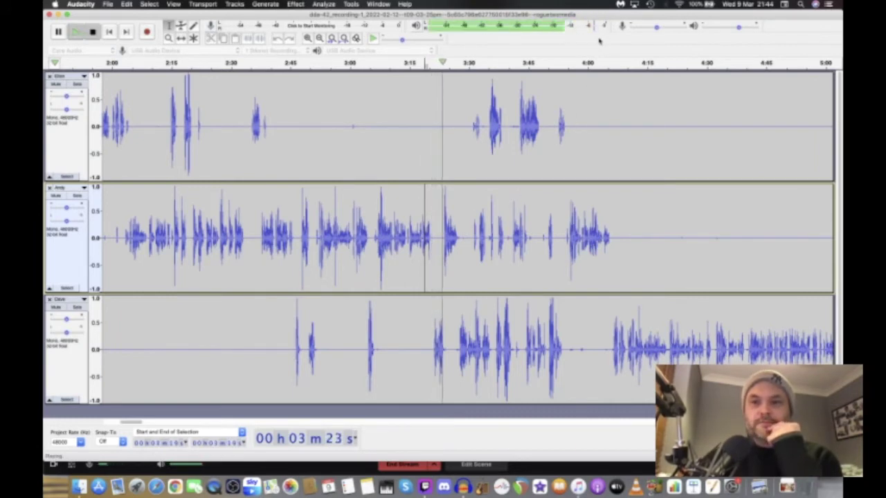
key(space)
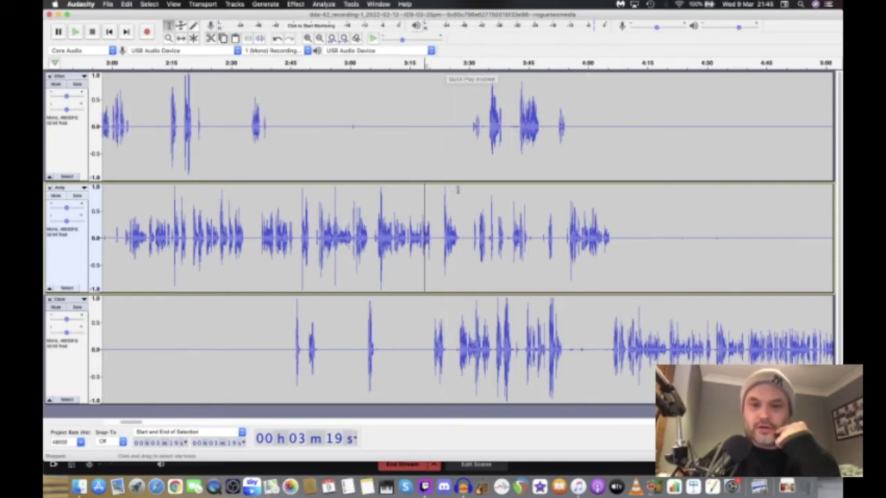
click(443, 229)
key(space)
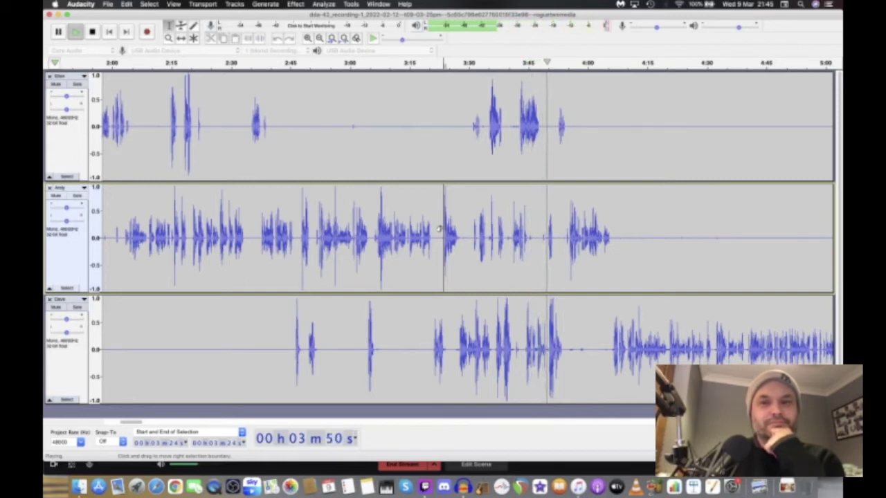
key(space)
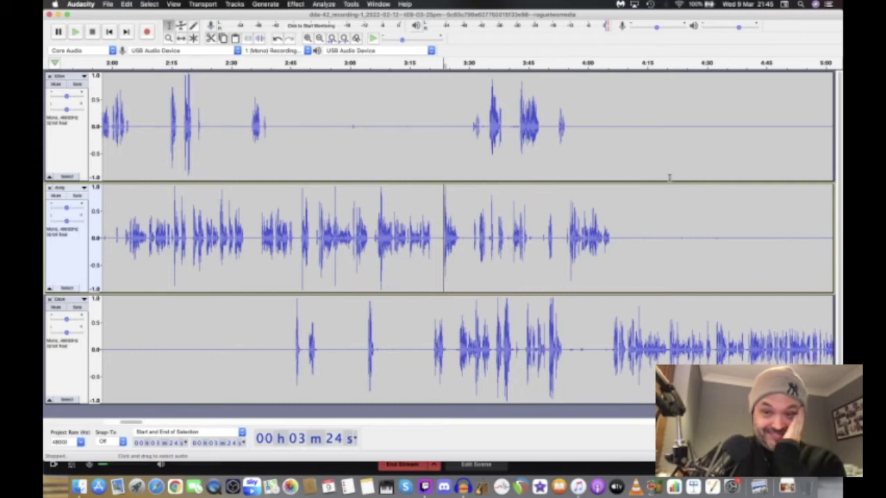
Step: Select the quiet stretch of the third track from its beginning to 2 m 43 s, before that speaker first talks
scroll(669, 178, right, 5)
scroll(669, 178, left, 15)
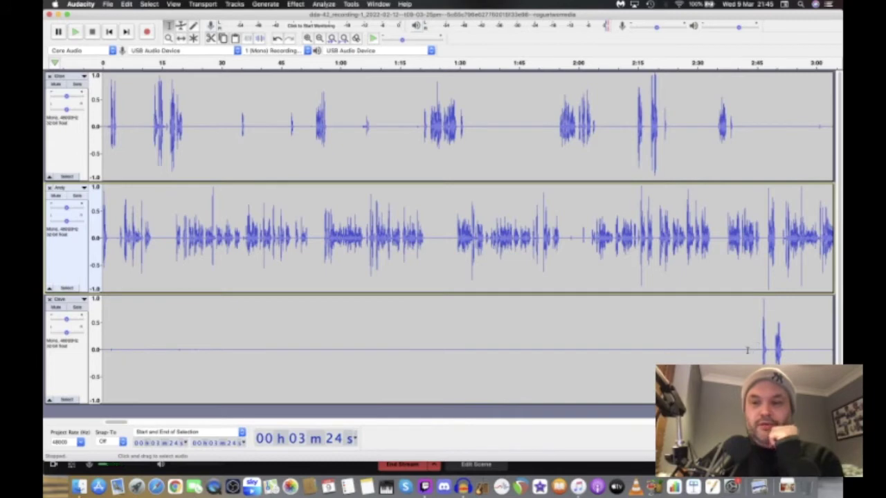
drag(746, 351, 272, 340)
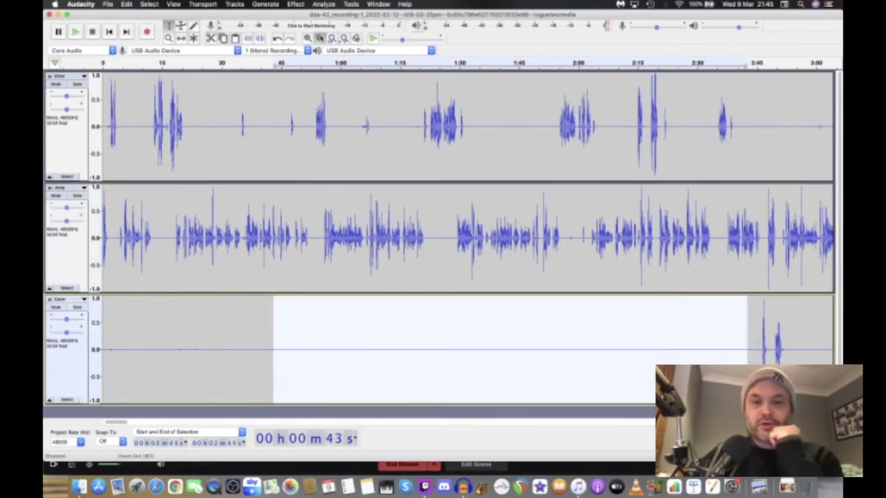
click(319, 38)
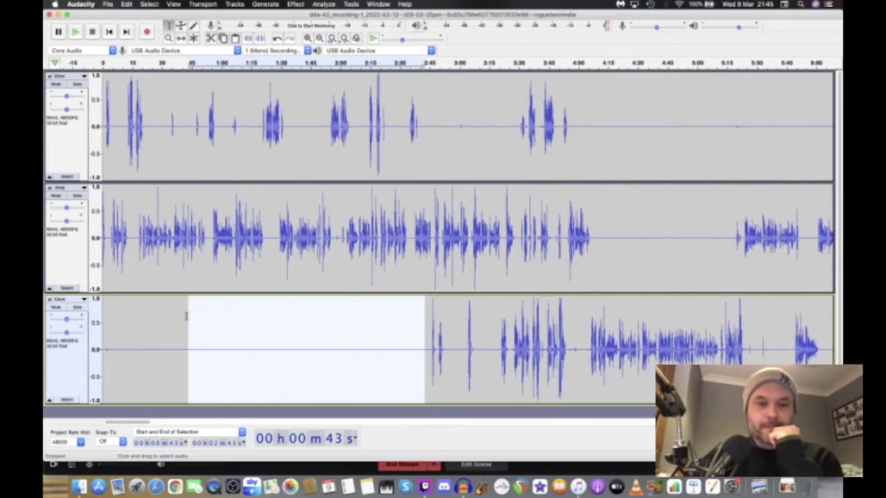
drag(126, 320, 100, 323)
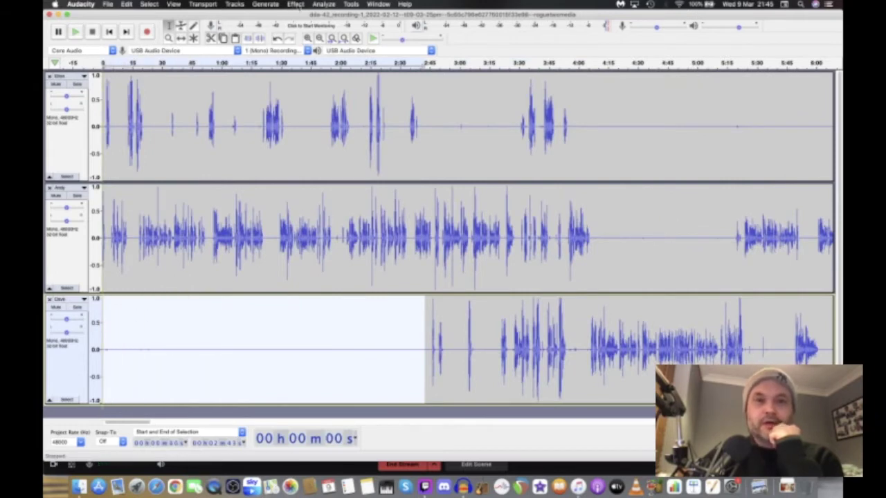
click(296, 4)
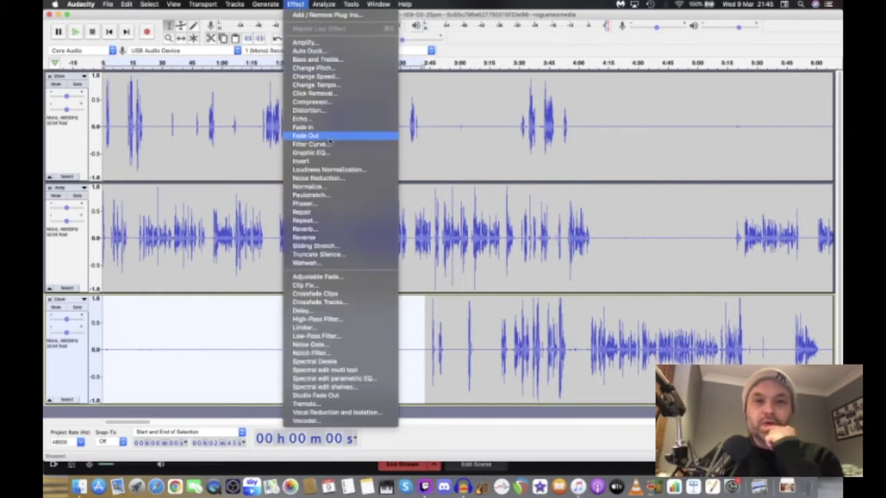
click(216, 330)
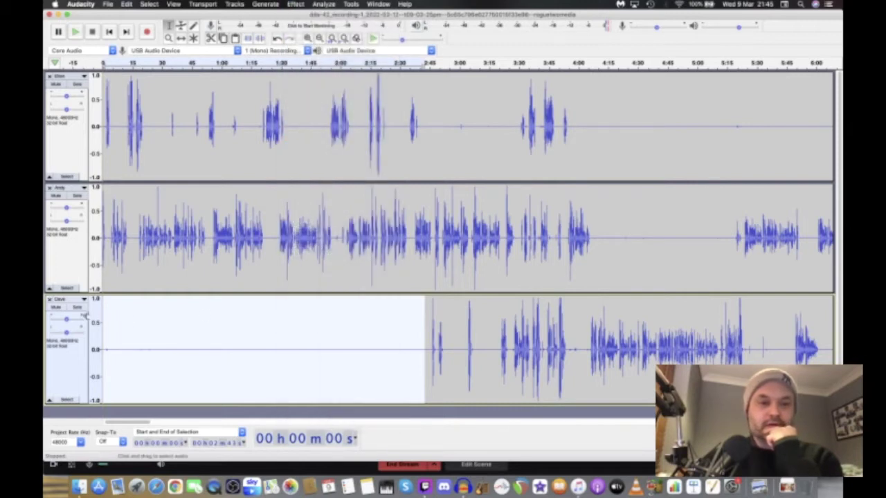
Step: Solo the third track and play the selected quiet stretch to listen for background noise
click(77, 308)
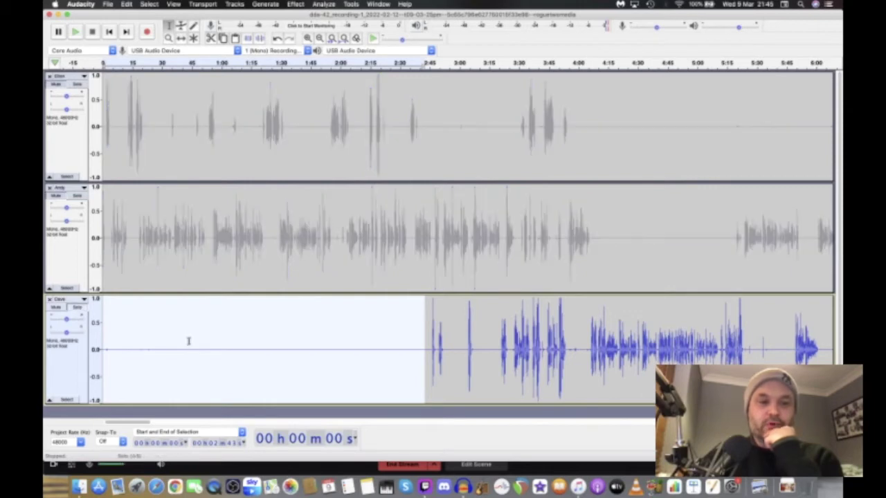
key(space)
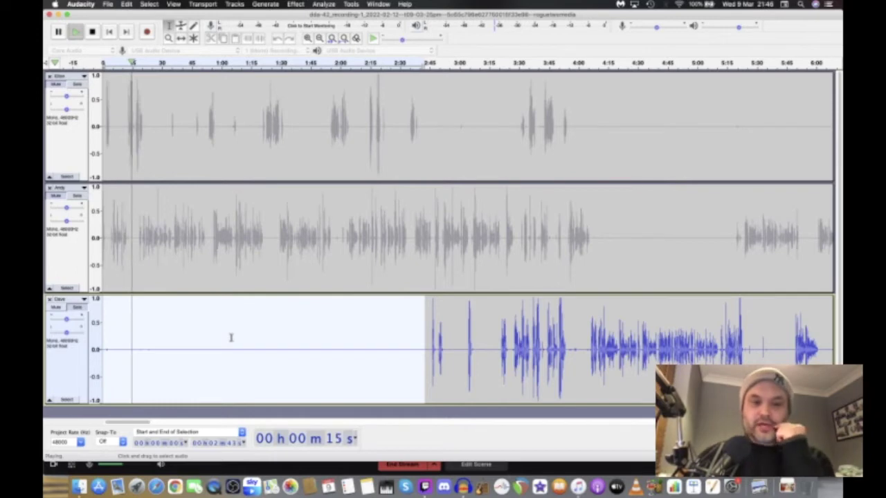
key(space)
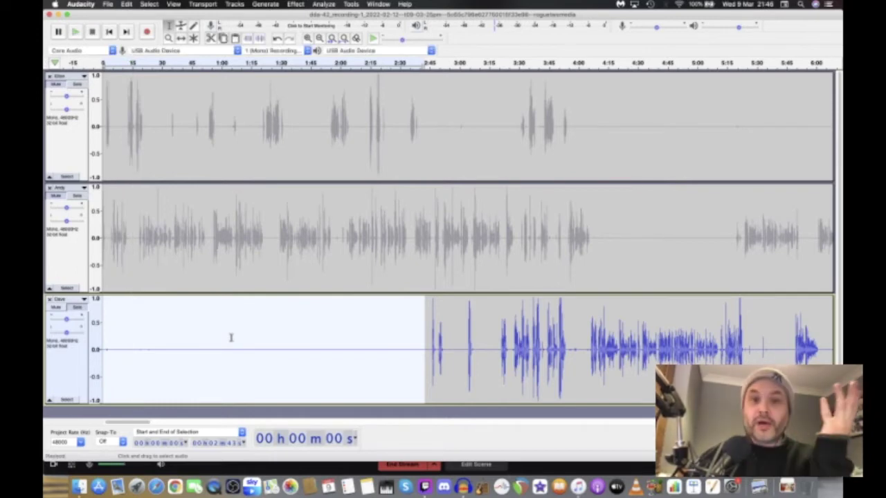
Step: Capture a noise profile for Noise Reduction from the selected quiet stretch of the third track
click(296, 4)
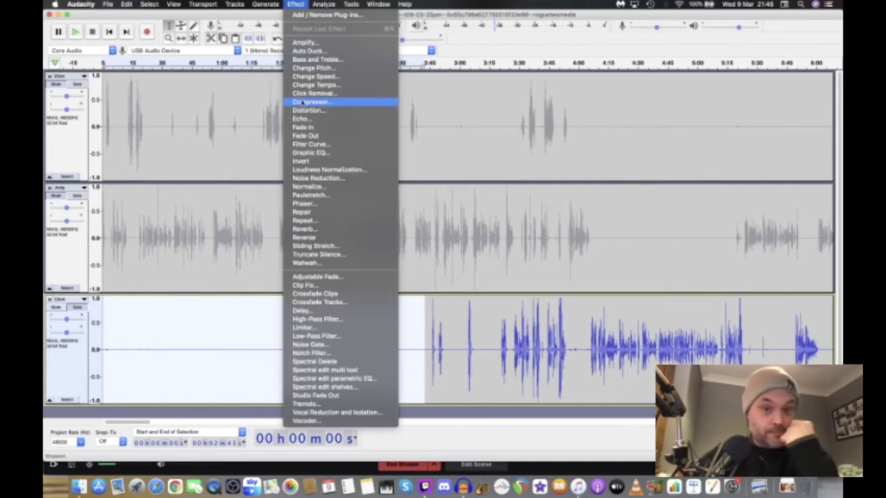
click(310, 179)
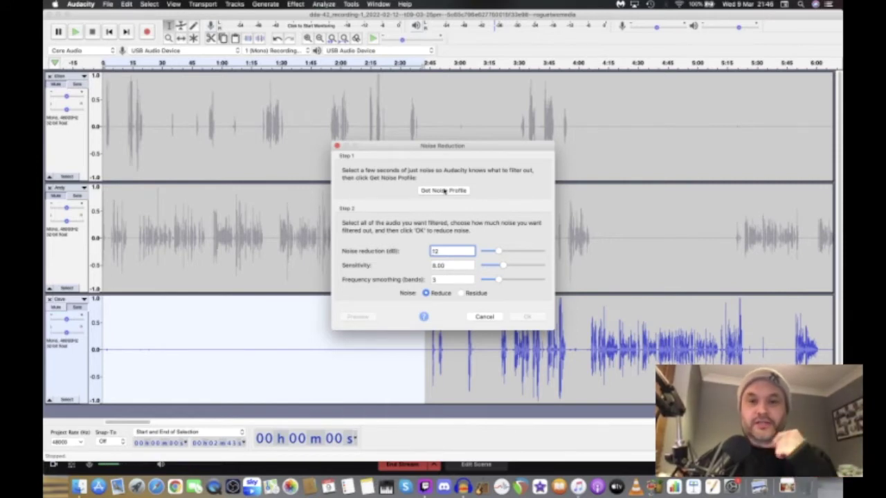
click(444, 191)
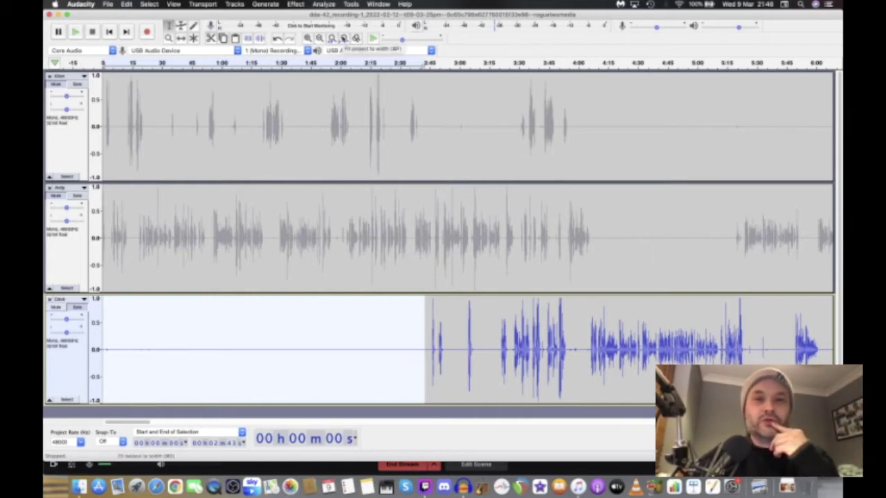
Step: Apply Noise Reduction to the entire third track with 12 dB reduction, sensitivity 6.00 and 3 frequency smoothing bands
click(344, 38)
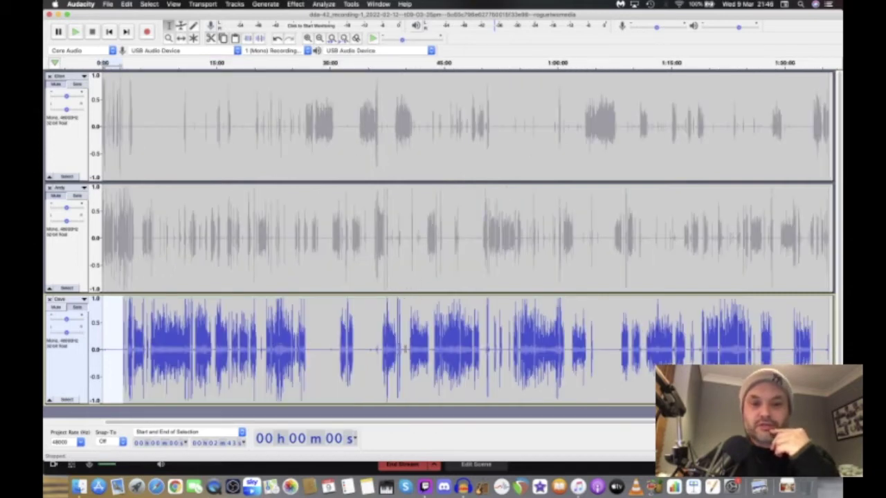
double_click(360, 343)
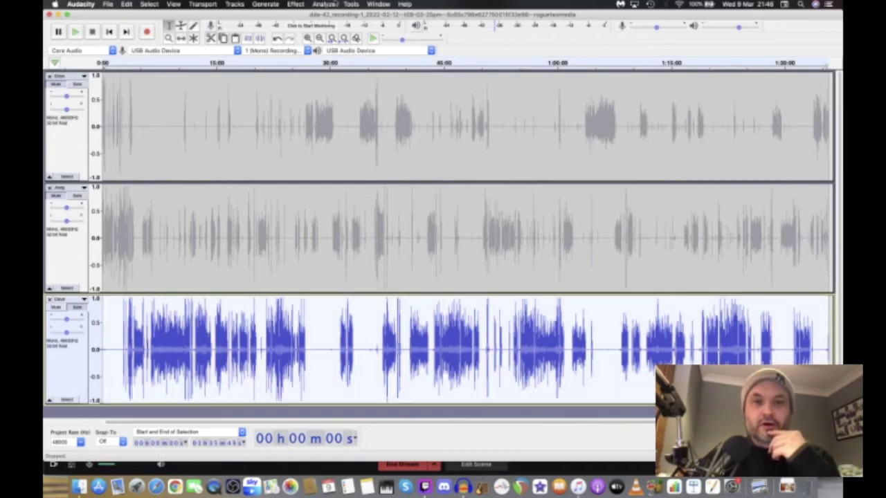
click(295, 5)
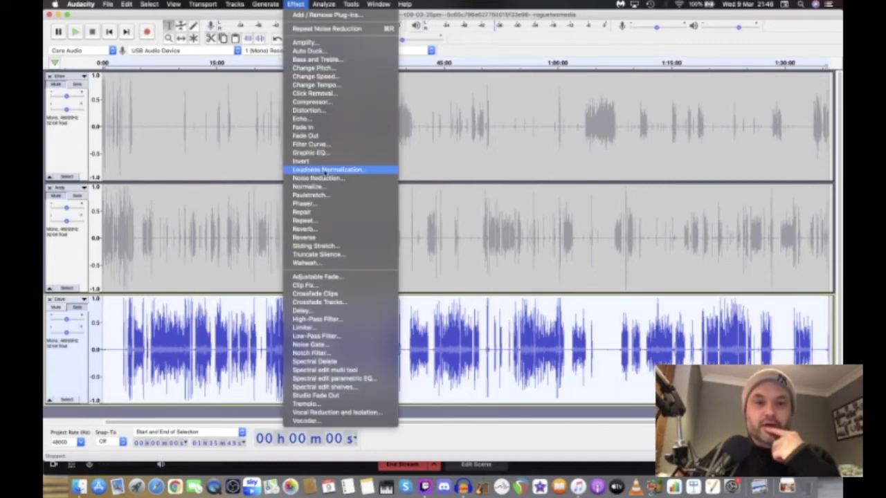
click(323, 178)
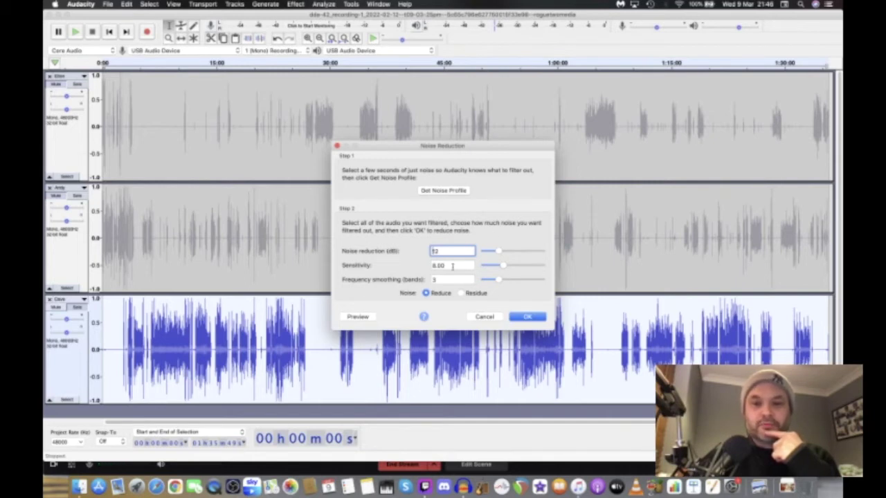
click(528, 317)
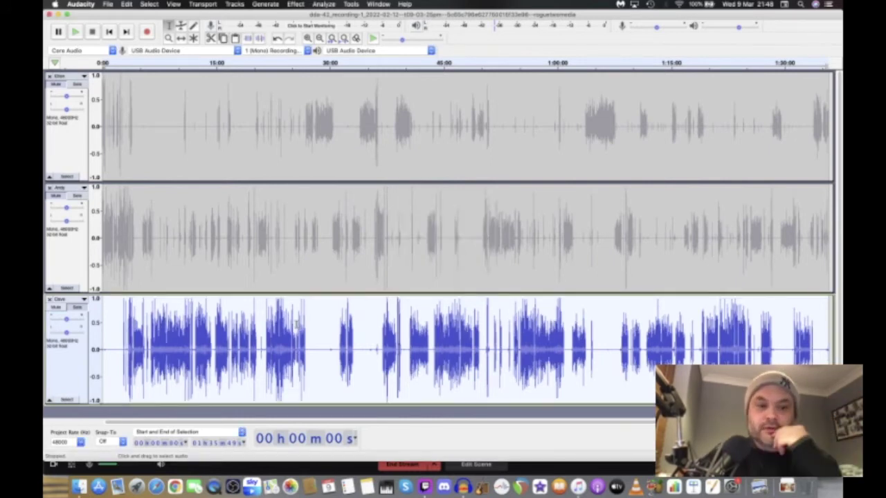
Step: Play the noise-reduced third track on its own from 21 s and listen for remaining background noise
click(105, 348)
key(space)
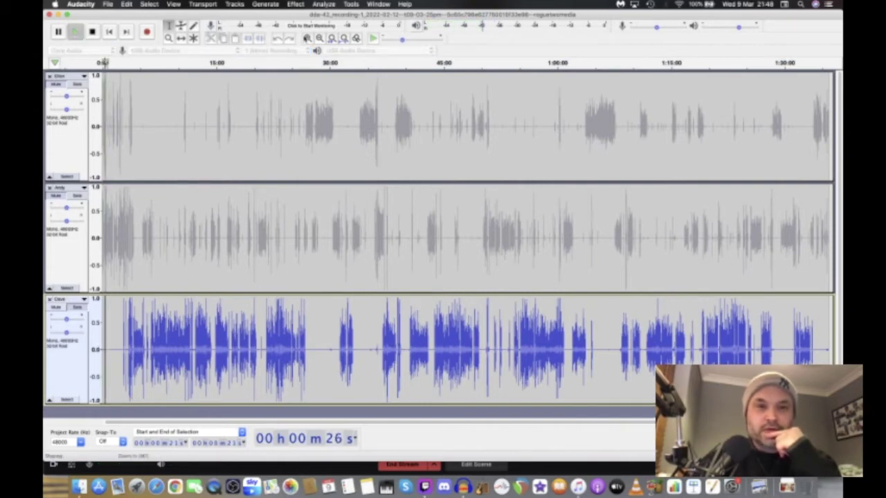
click(307, 38)
click(307, 38)
click(307, 38)
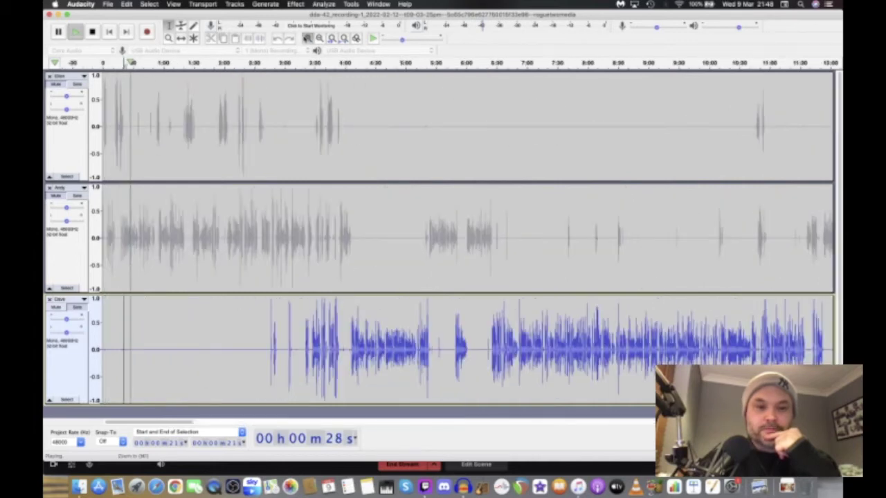
click(307, 38)
click(308, 38)
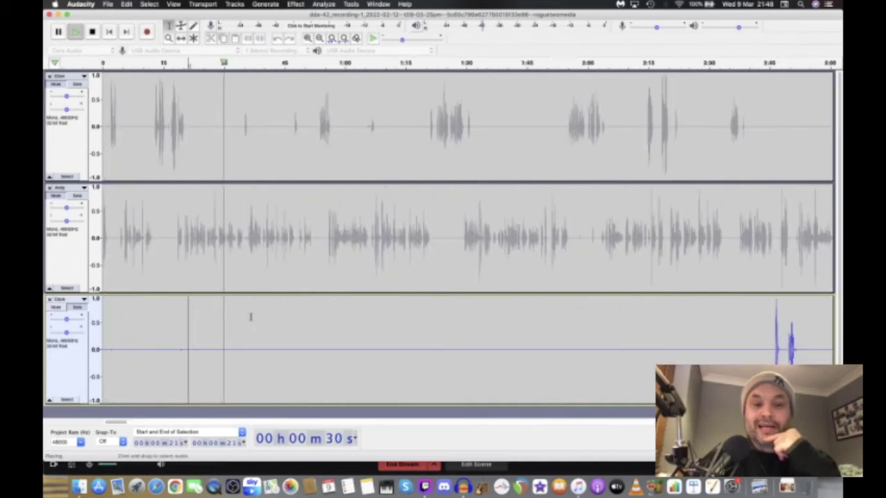
key(space)
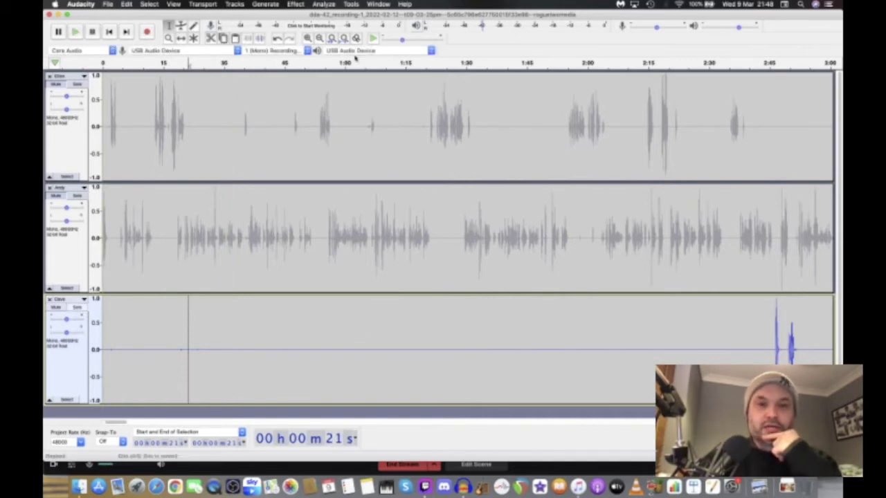
Step: Solo the second track and play it from its quiet stretch at about 47:24 to listen for background noise
click(344, 39)
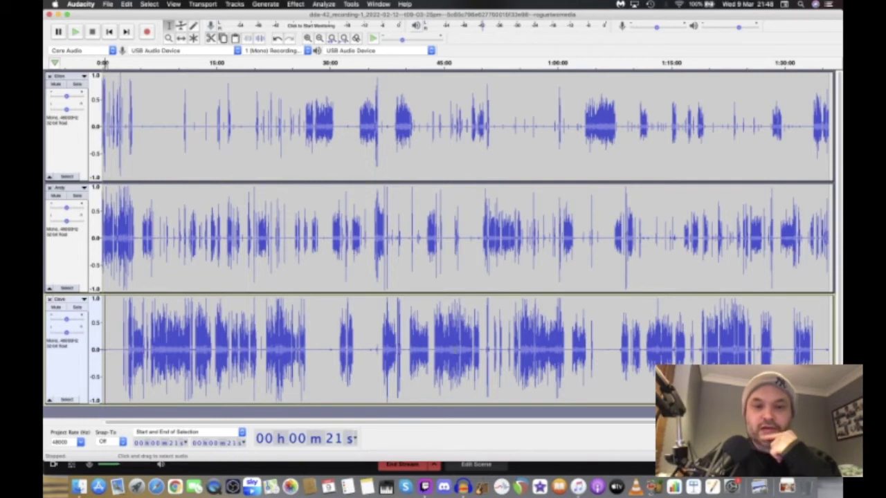
click(461, 238)
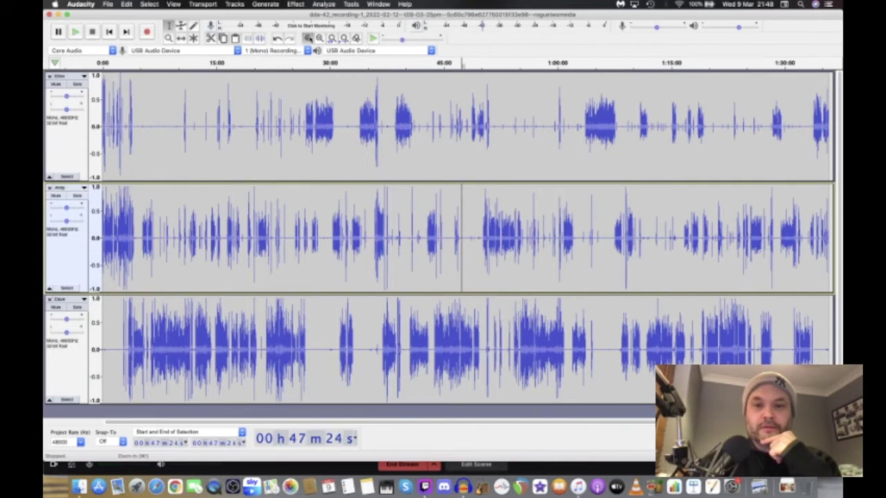
click(319, 38)
click(319, 38)
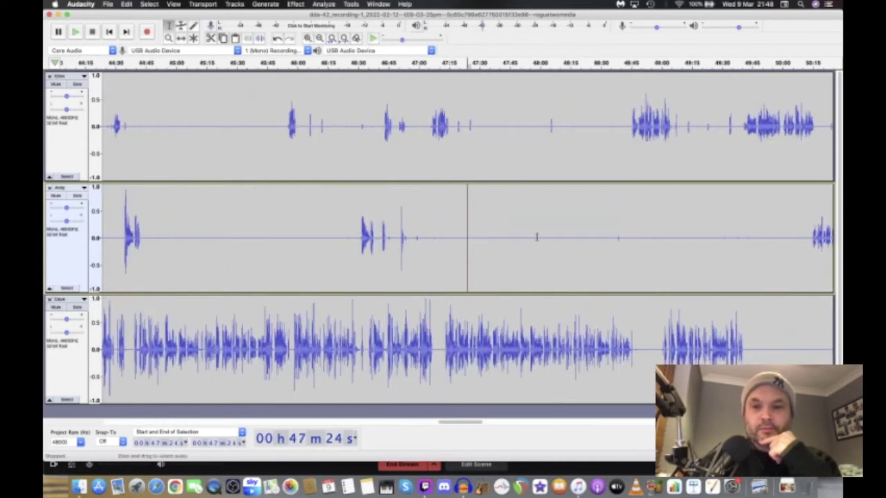
scroll(538, 237, right, 3)
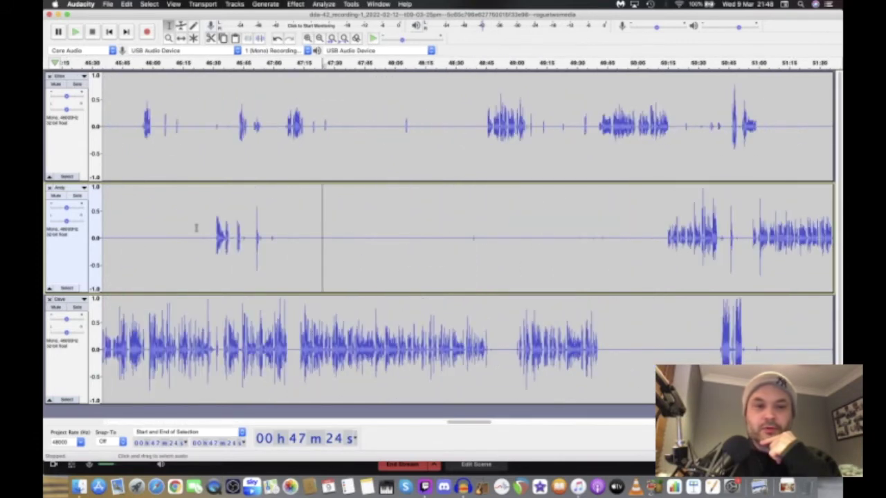
click(75, 197)
key(space)
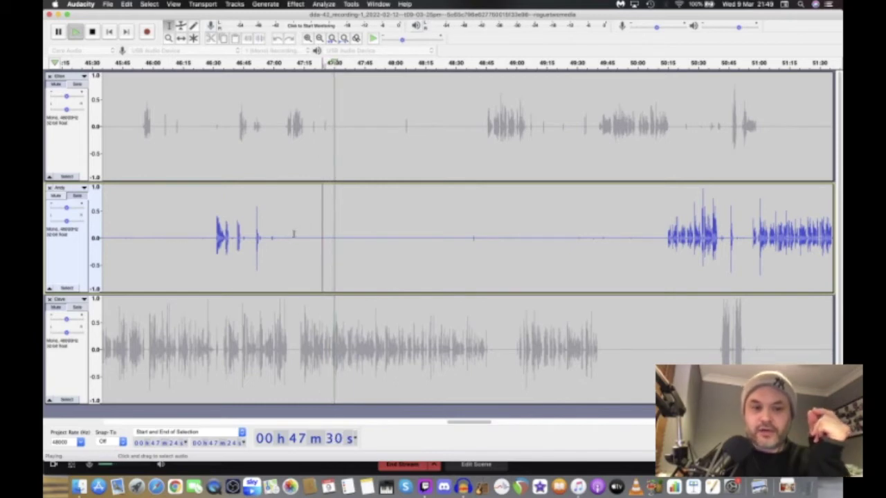
Step: Select the second track's quiet stretch from about 47:09 to 48:38 and capture it as the Noise Reduction profile
drag(292, 235, 467, 244)
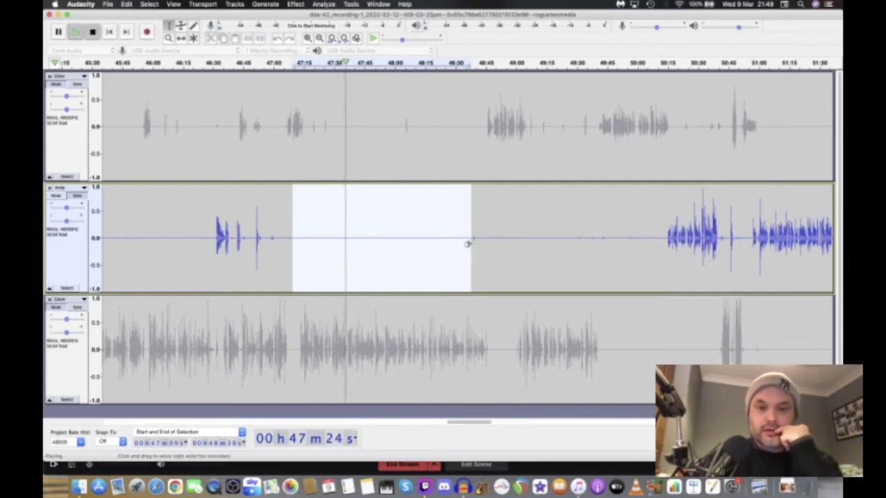
key(space)
click(296, 4)
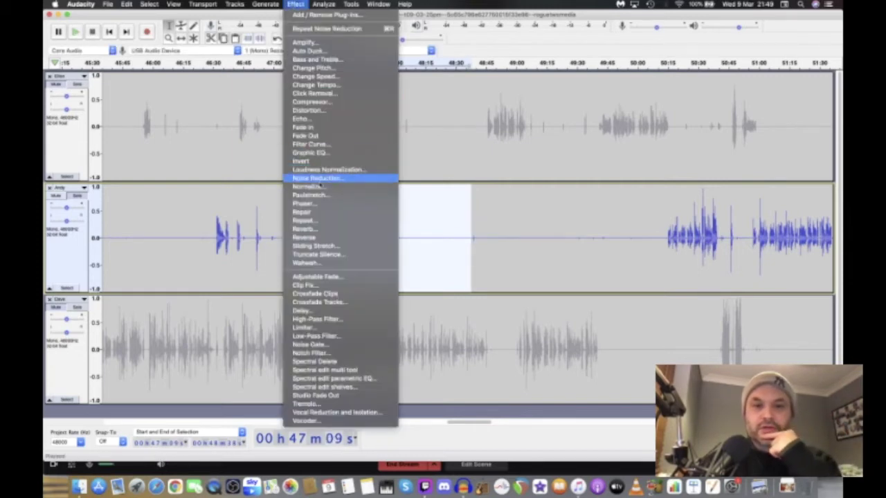
click(317, 178)
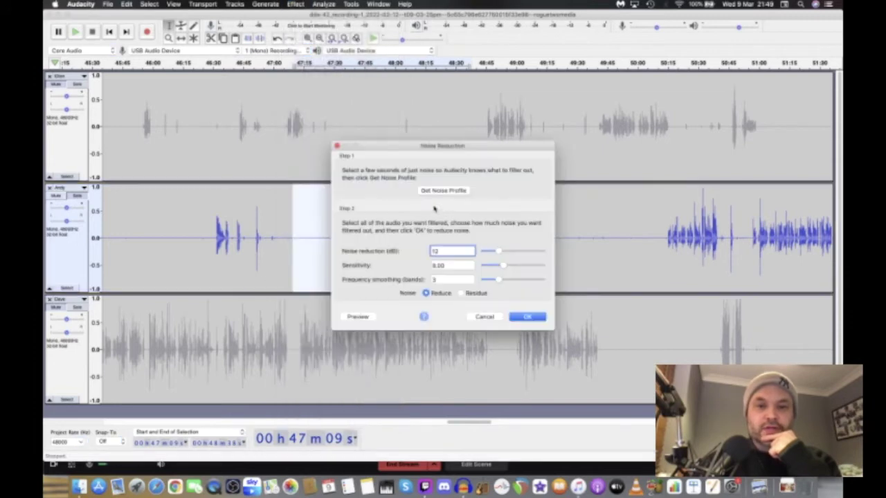
click(447, 191)
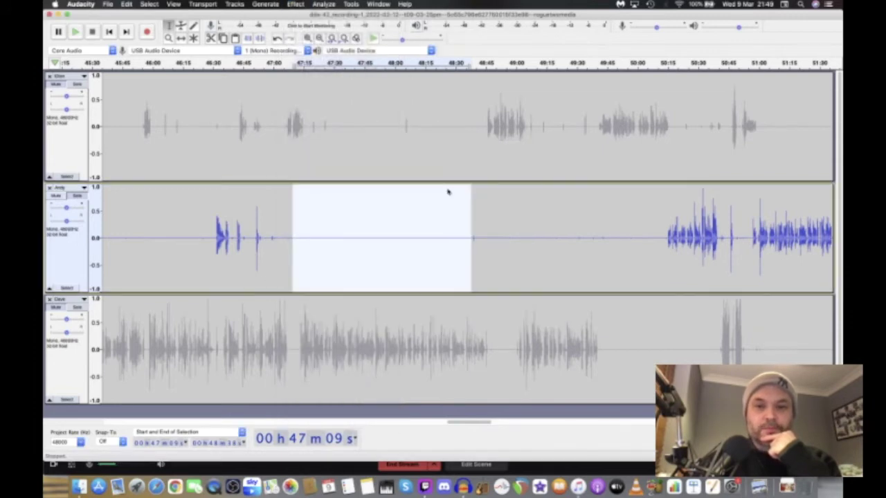
Step: Apply Noise Reduction to the entire second track with 12 dB reduction, sensitivity 6.00 and 3 frequency smoothing bands
double_click(397, 236)
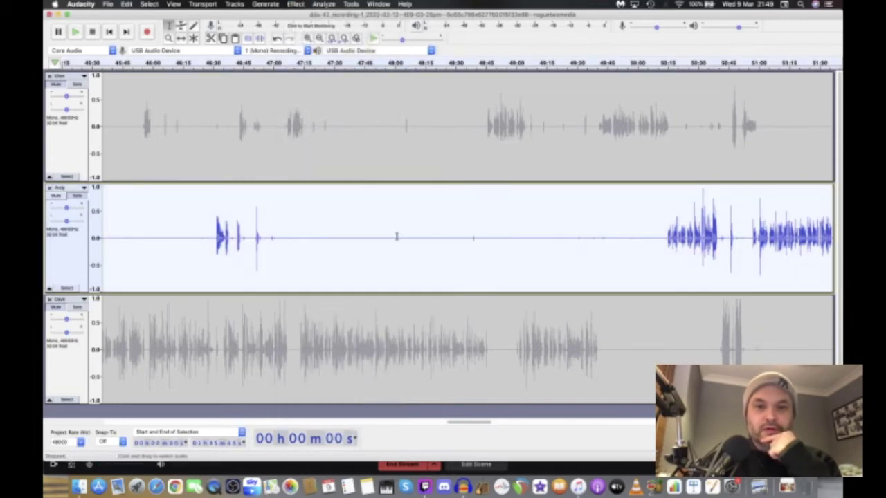
click(344, 38)
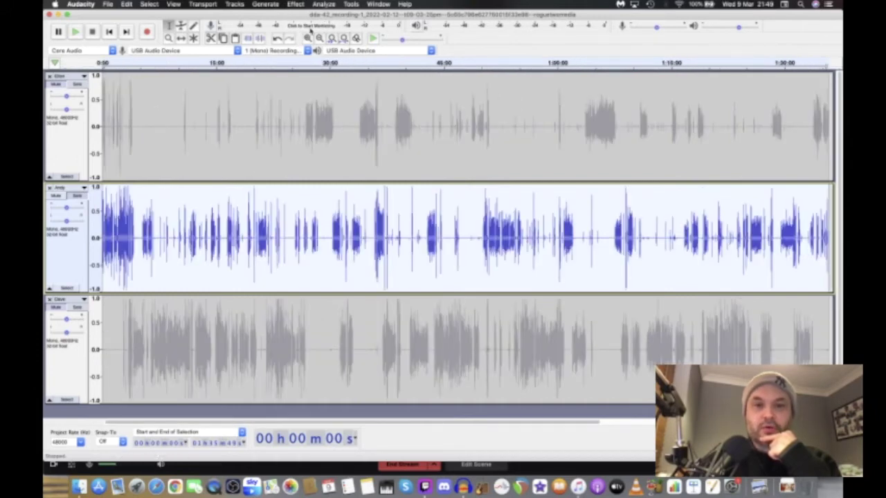
click(296, 4)
click(315, 179)
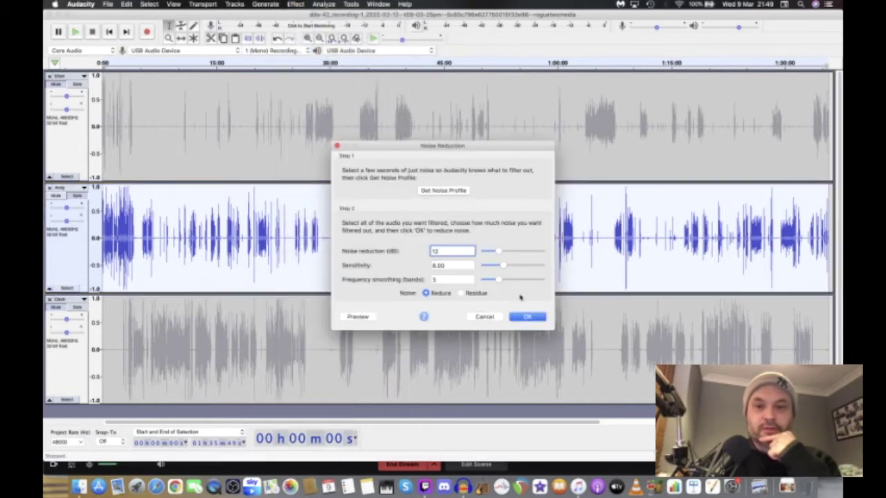
click(529, 317)
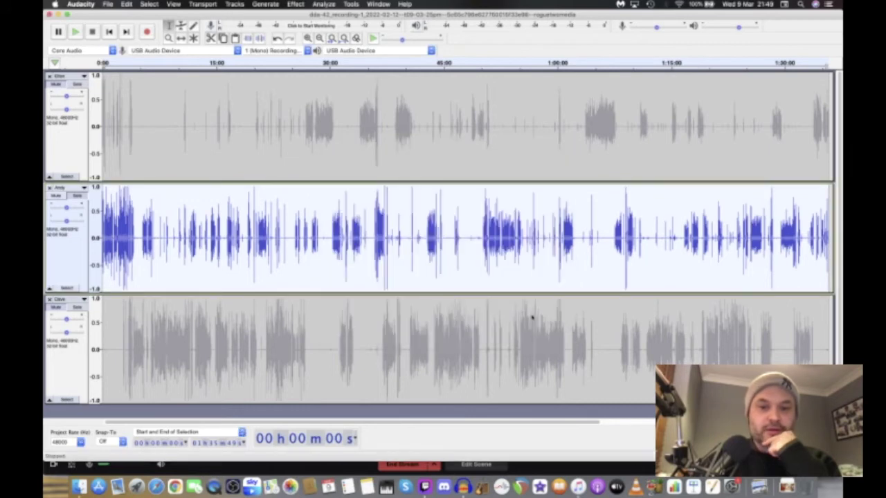
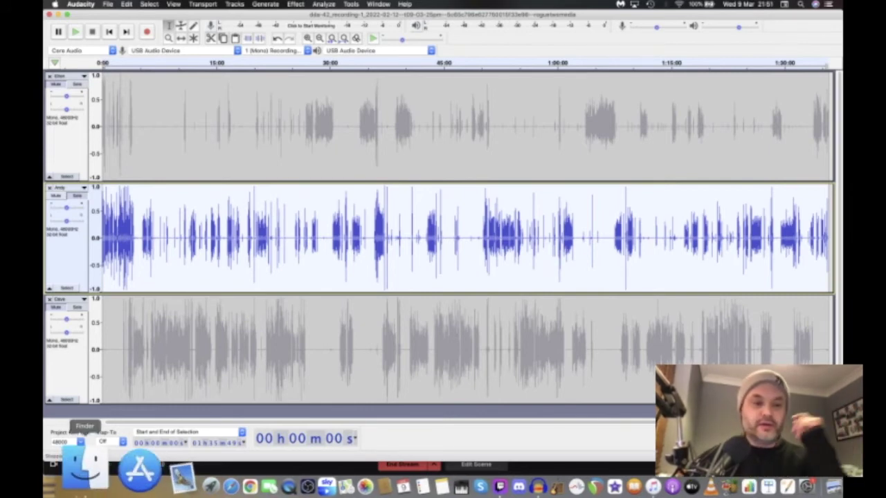
Step: Switch to Finder to view the episode folder's separate speaker MP3 recordings, and return to the Audacity project
click(84, 471)
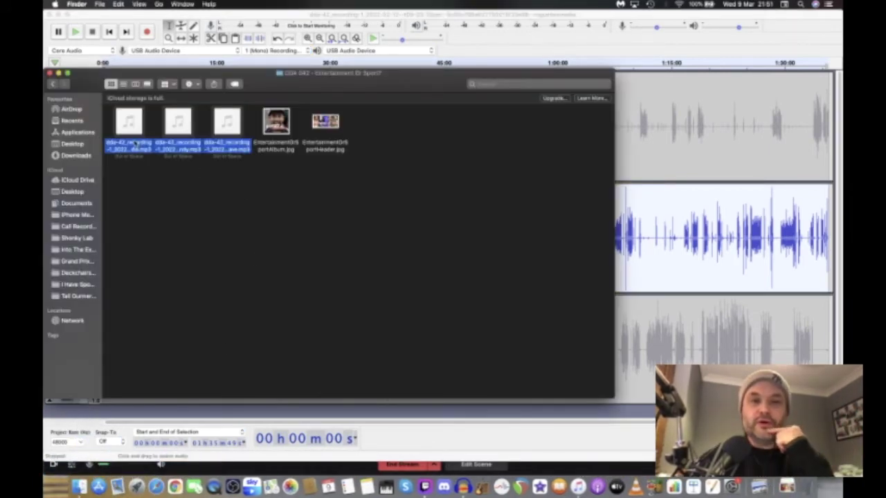
click(172, 198)
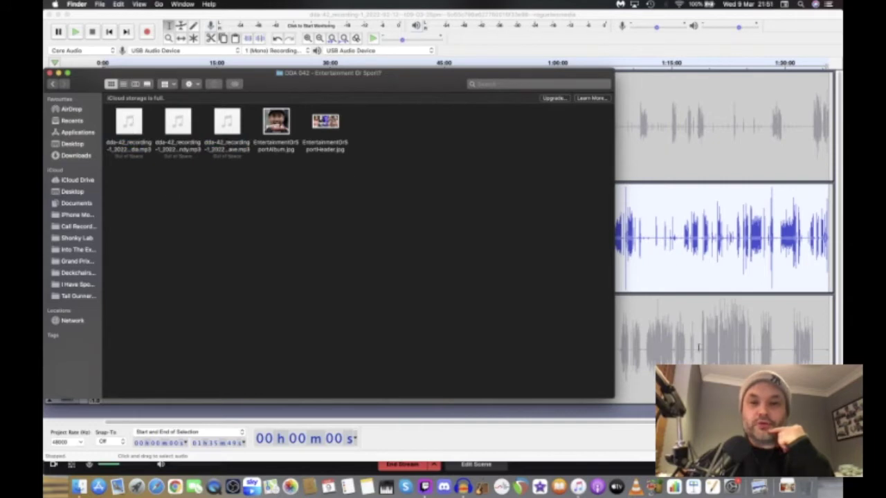
click(670, 304)
click(670, 305)
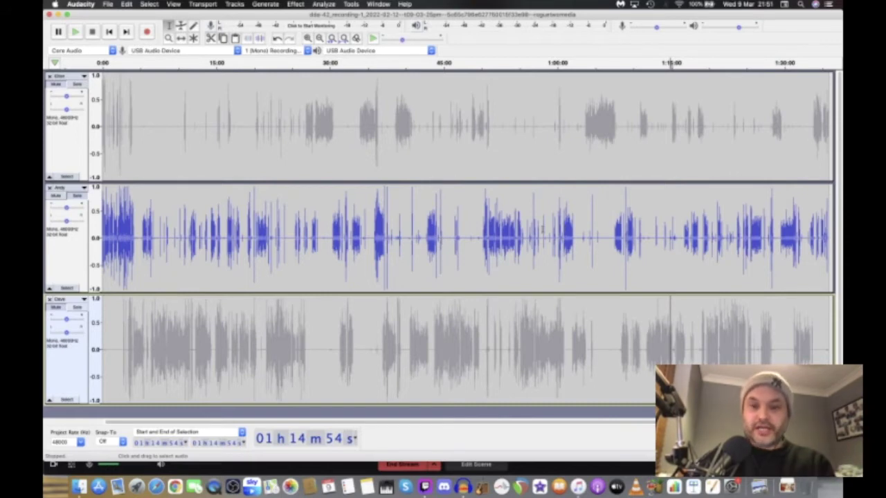
Step: Play the noise-reduced second track on its own from about 47:31 and listen for remaining background noise
click(462, 239)
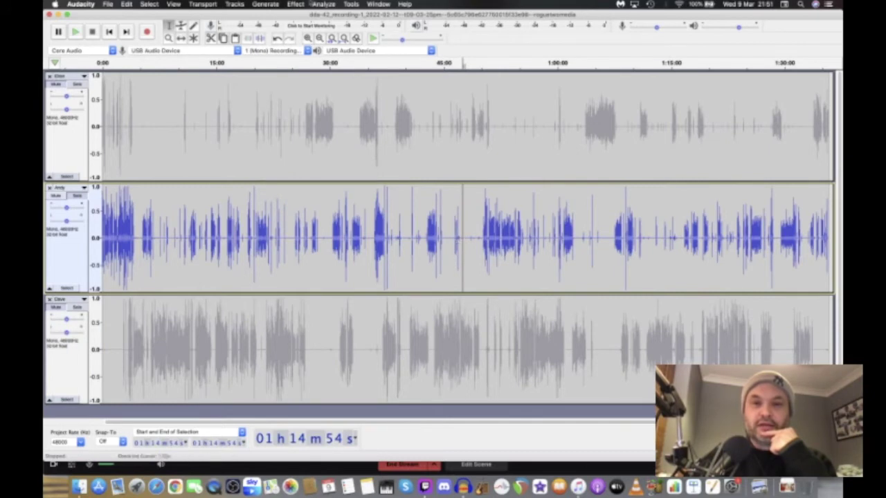
key(space)
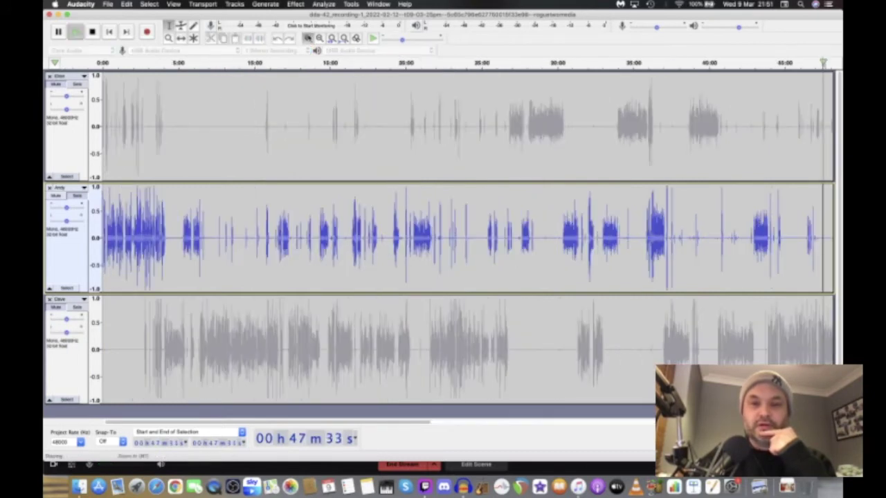
key(super+1)
key(super+1)
key(super+1)
key(super+1)
key(super+1)
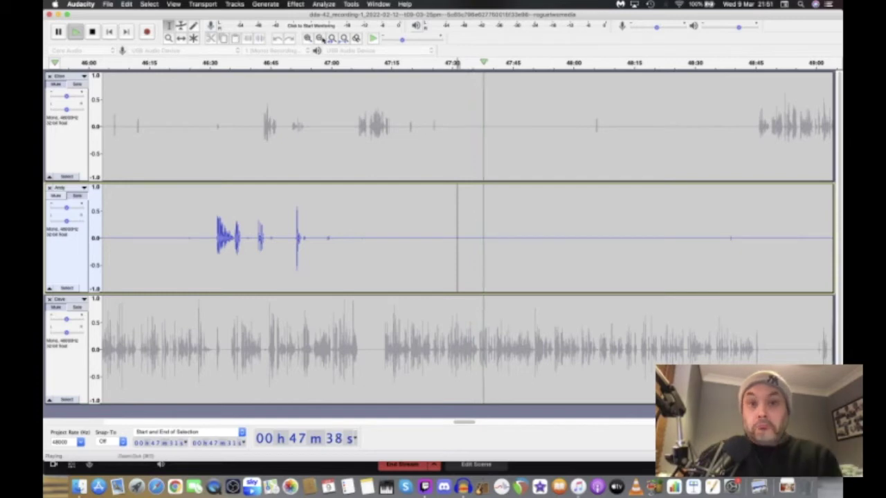
click(321, 39)
click(321, 39)
click(321, 38)
click(321, 39)
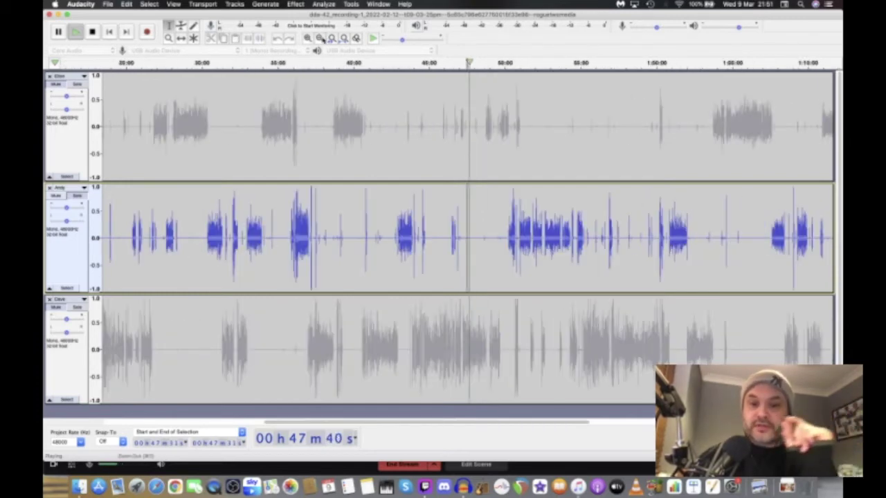
key(space)
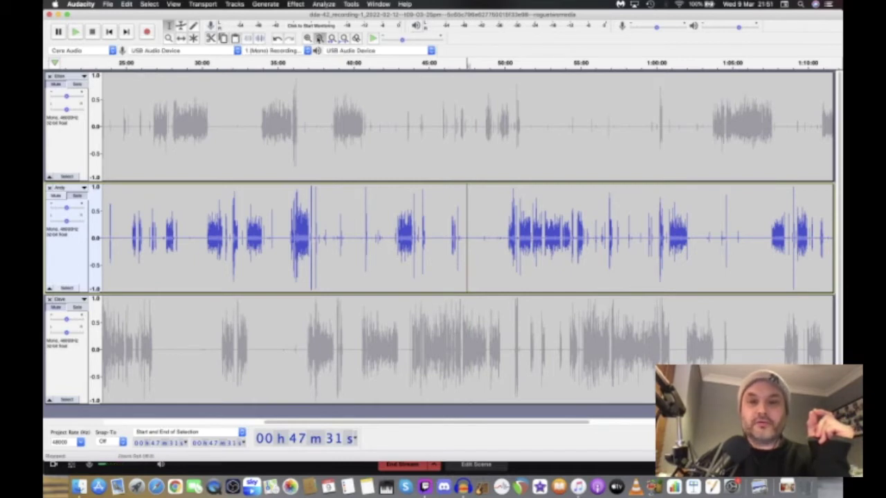
Step: Turn off solo on the second track so that all three tracks are audible
click(318, 39)
click(318, 38)
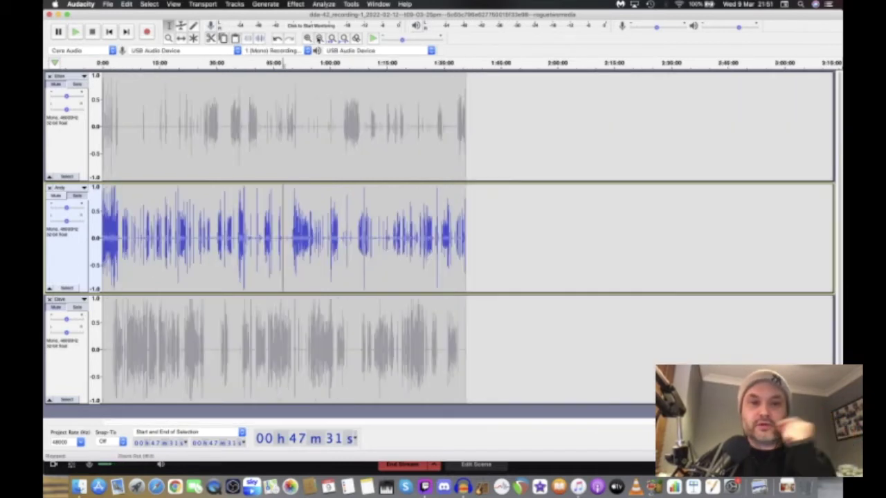
click(318, 38)
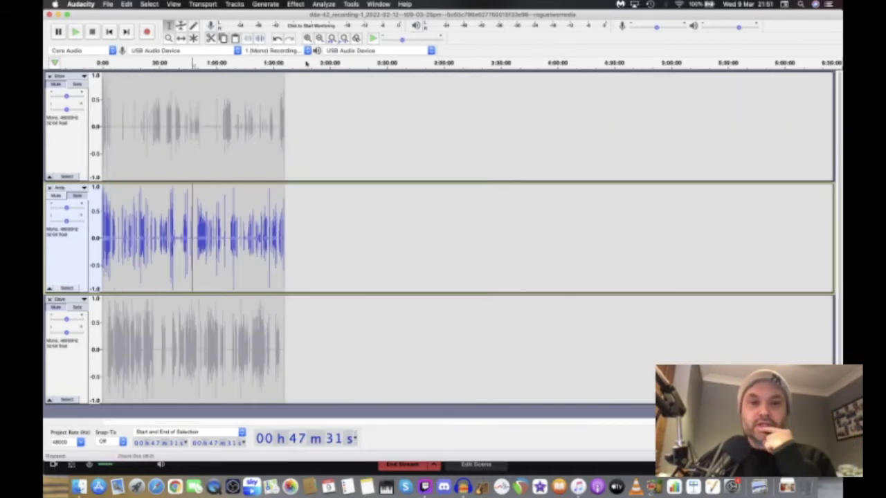
click(344, 40)
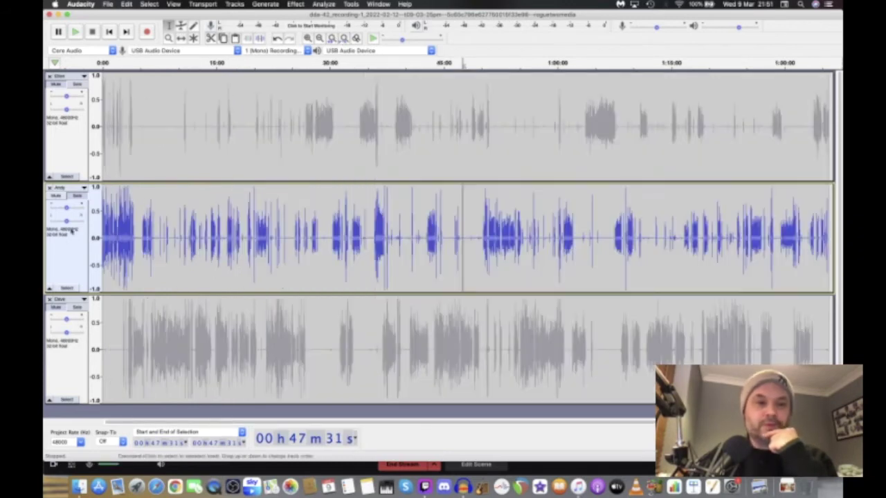
key(super+a)
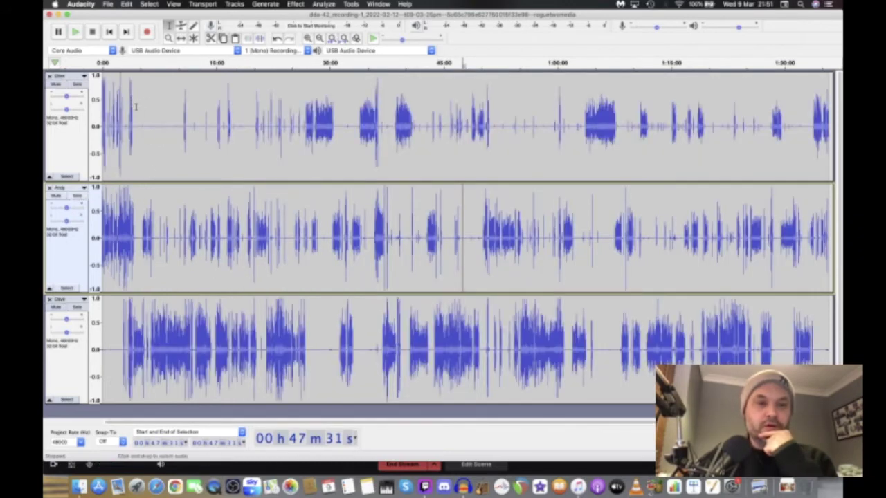
Step: Select the quiet stretch of the first track from about 5:24 to 7:58
click(147, 125)
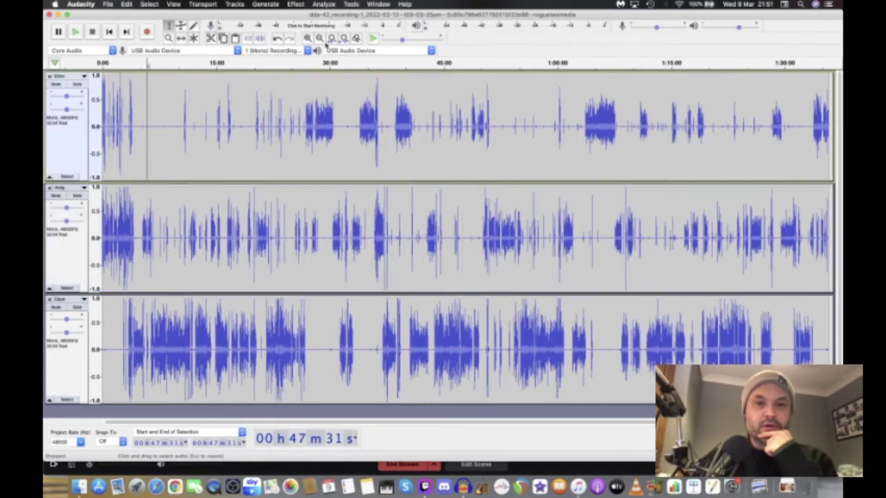
click(308, 38)
click(308, 39)
click(308, 38)
click(308, 39)
scroll(490, 158, right, 5)
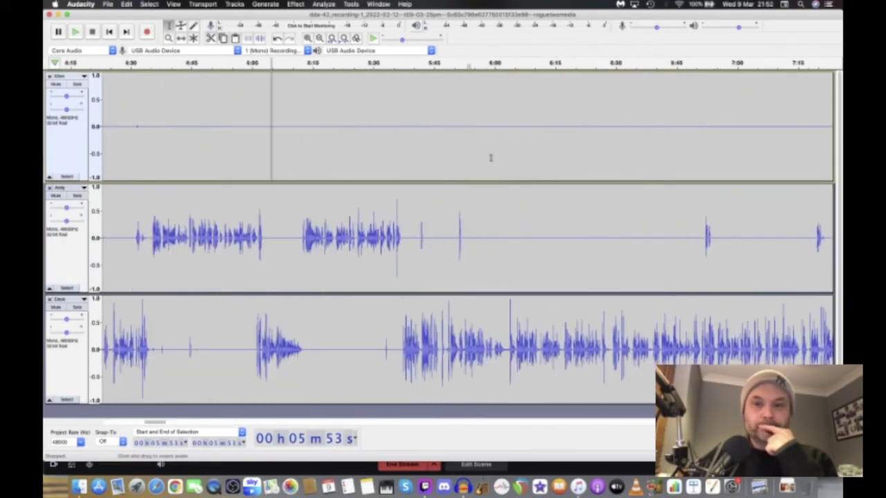
drag(153, 124, 773, 118)
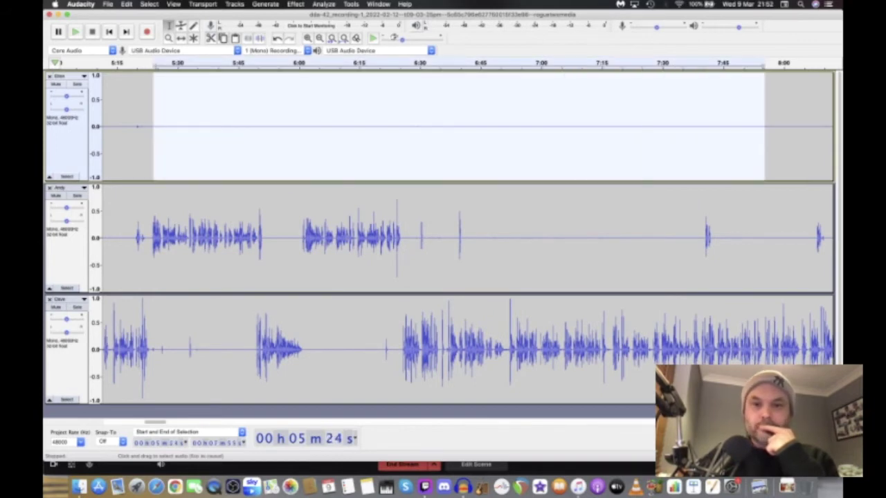
click(319, 38)
click(319, 38)
click(319, 38)
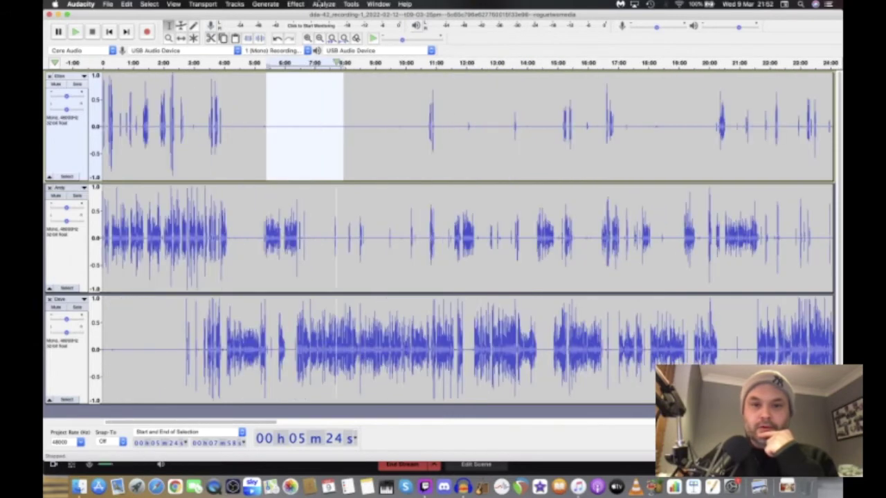
Step: Solo the first track and play its selected quiet stretch to listen for background noise
click(296, 5)
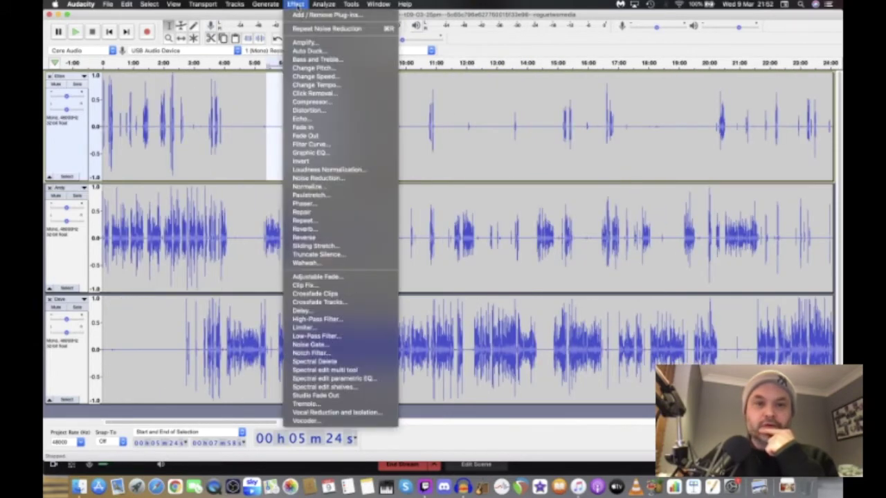
click(280, 126)
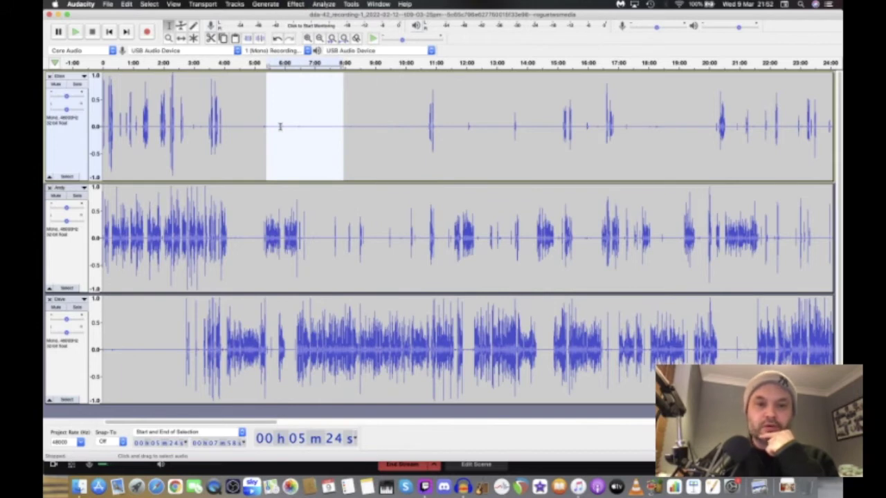
key(space)
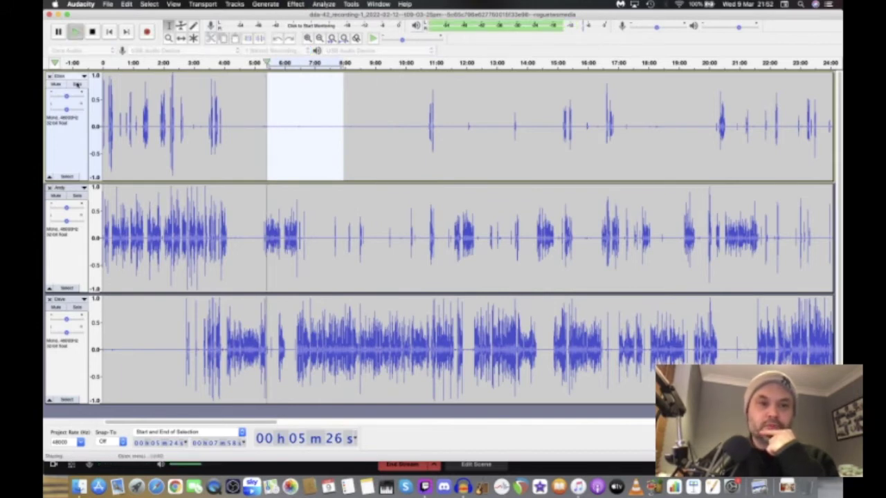
click(77, 84)
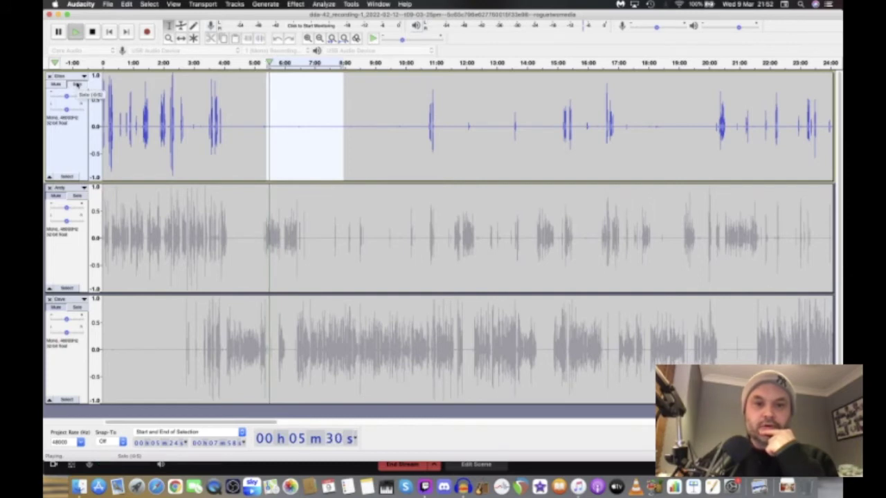
key(space)
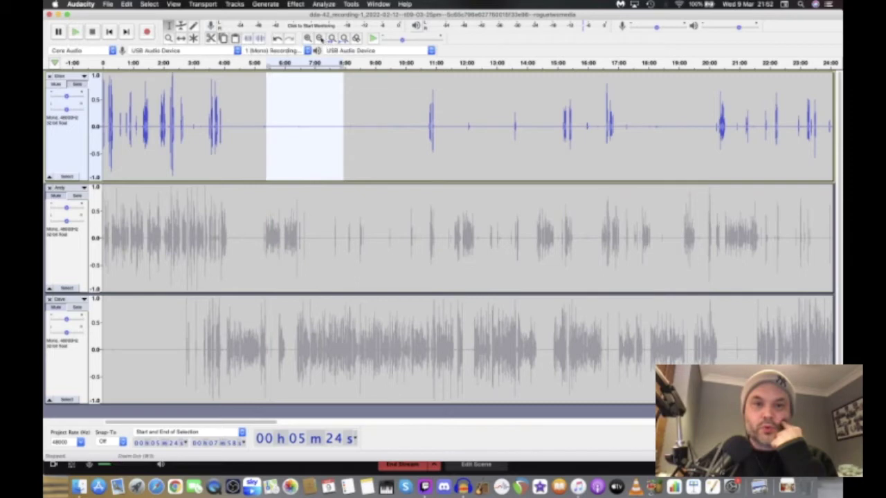
Step: Capture a noise profile from the selected quiet stretch of the first track for Noise Reduction
click(296, 4)
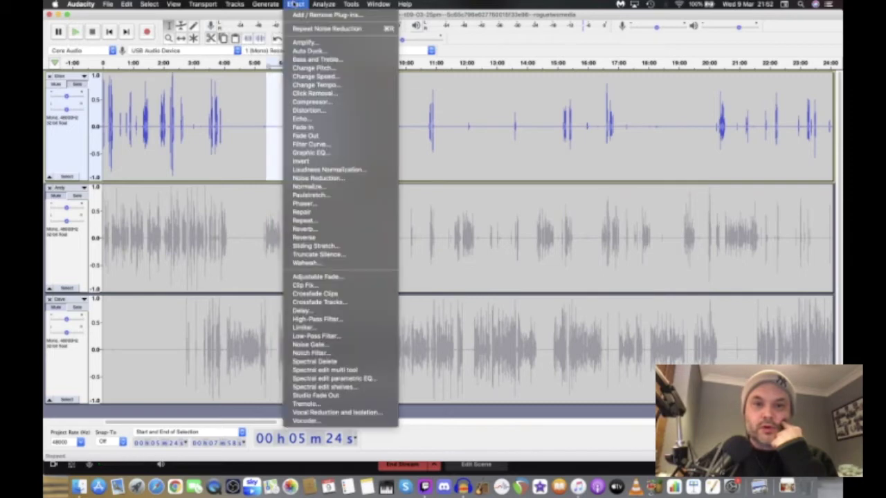
click(333, 180)
click(443, 190)
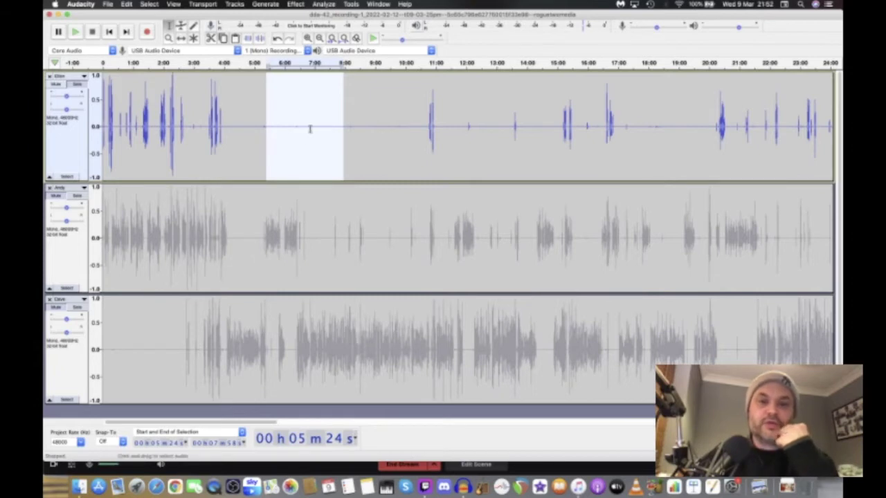
Step: Apply Noise Reduction to the entire first track with 12 dB reduction, sensitivity 6.00 and frequency smoothing 3
click(310, 128)
double_click(310, 128)
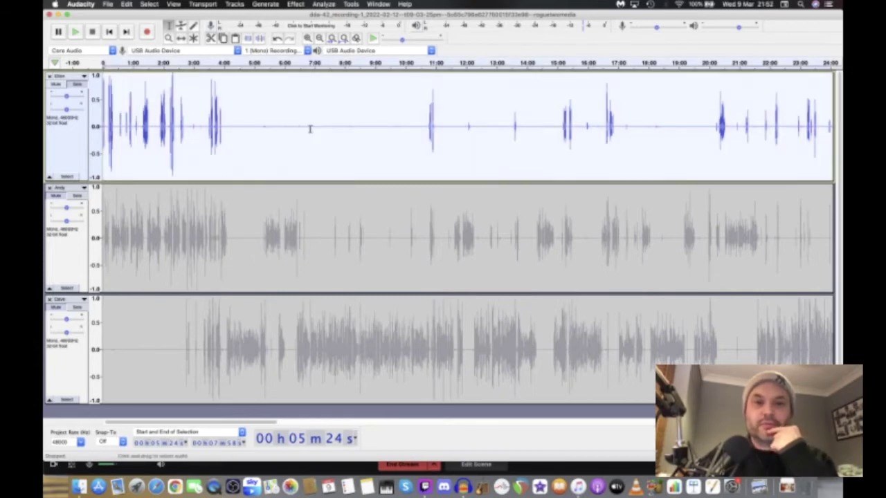
click(295, 5)
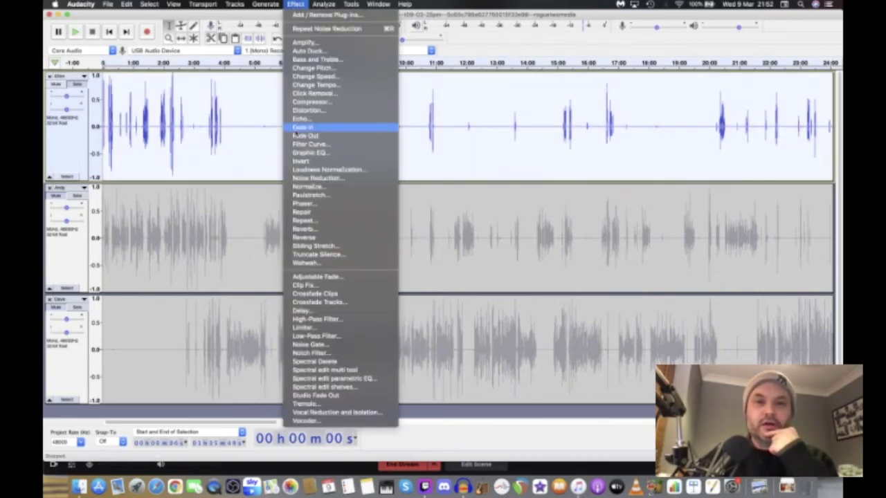
click(315, 182)
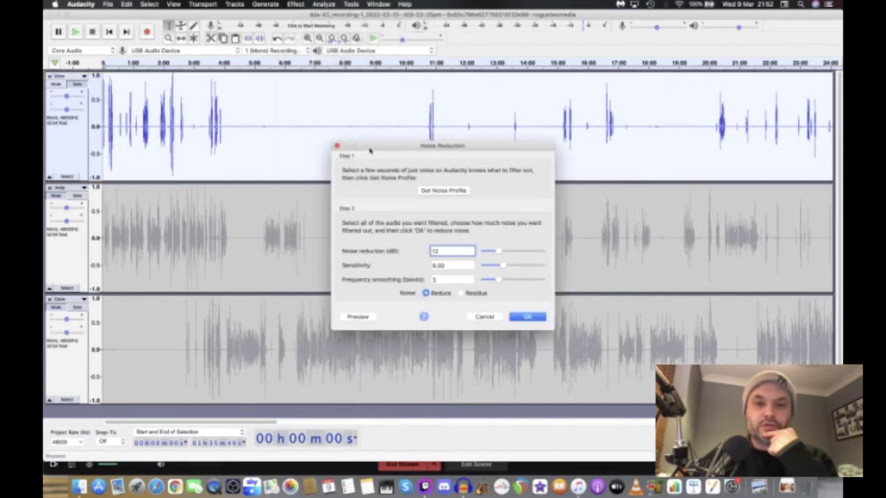
click(528, 316)
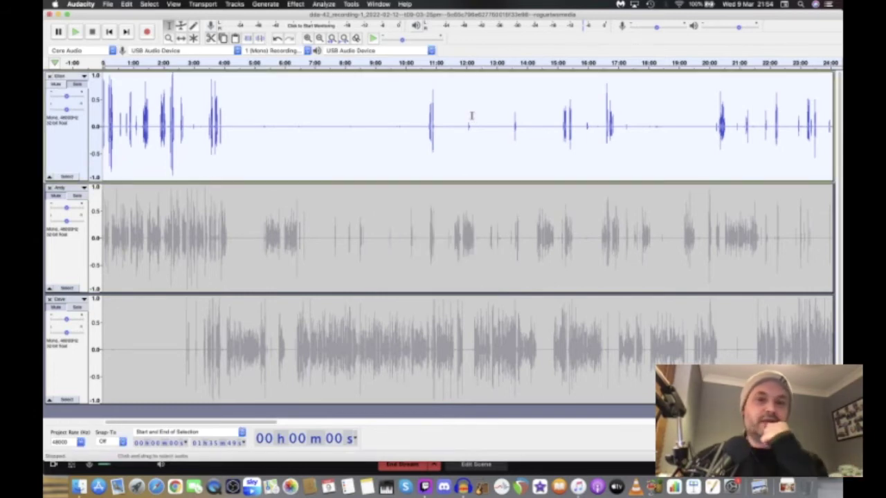
Step: Play the first track on its own from about 5:29 to check for background noise, and turn off its solo
click(269, 126)
key(space)
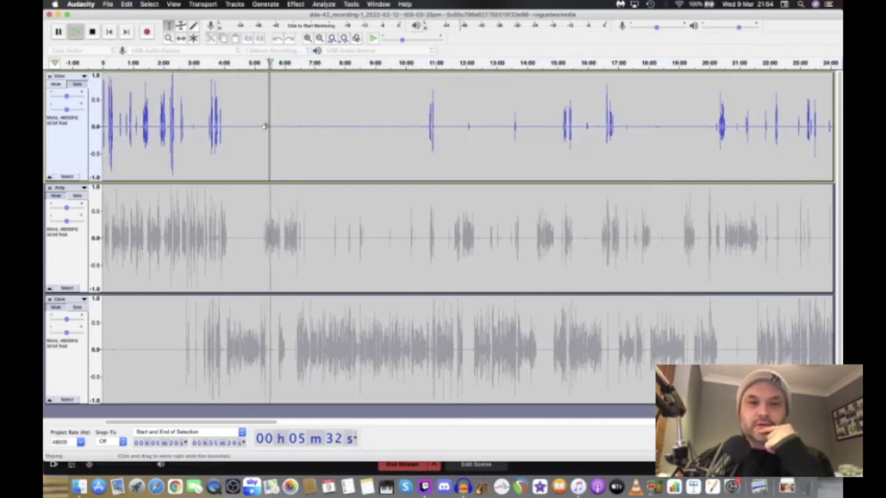
key(space)
key(space)
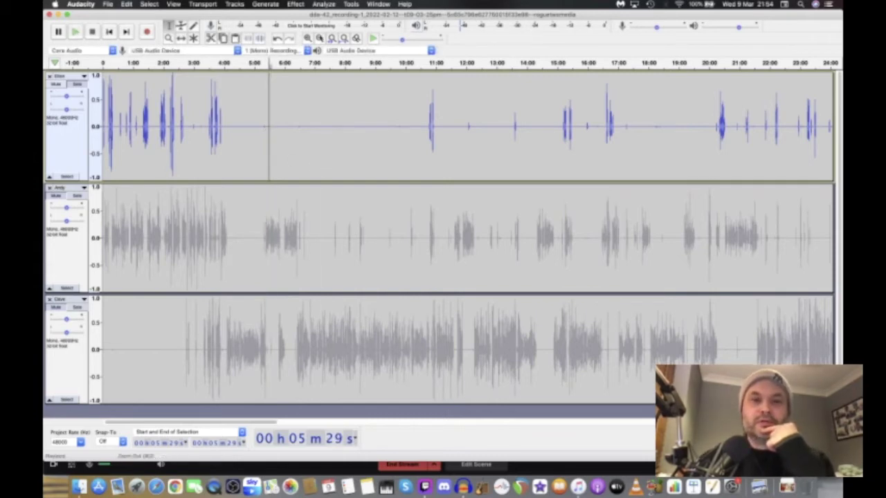
click(77, 84)
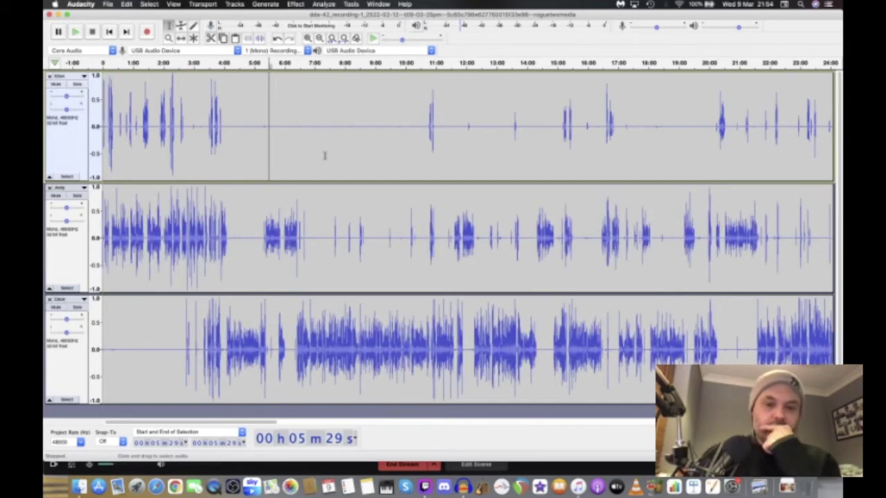
Step: Select the entire first track and apply the Compressor effect to it
double_click(366, 134)
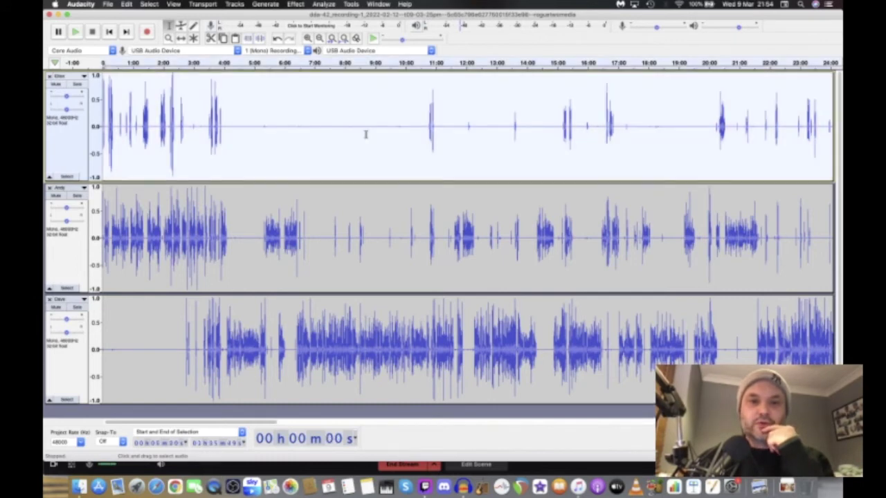
scroll(567, 151, right, 10)
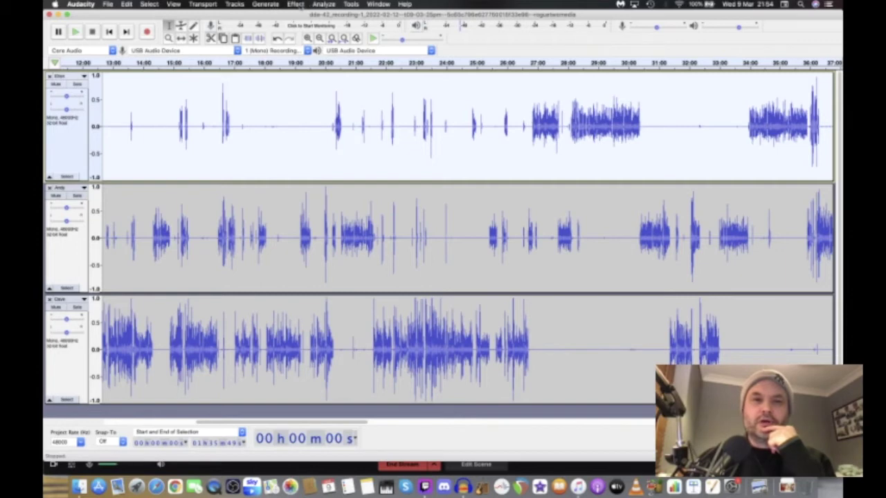
click(296, 4)
click(322, 103)
click(527, 336)
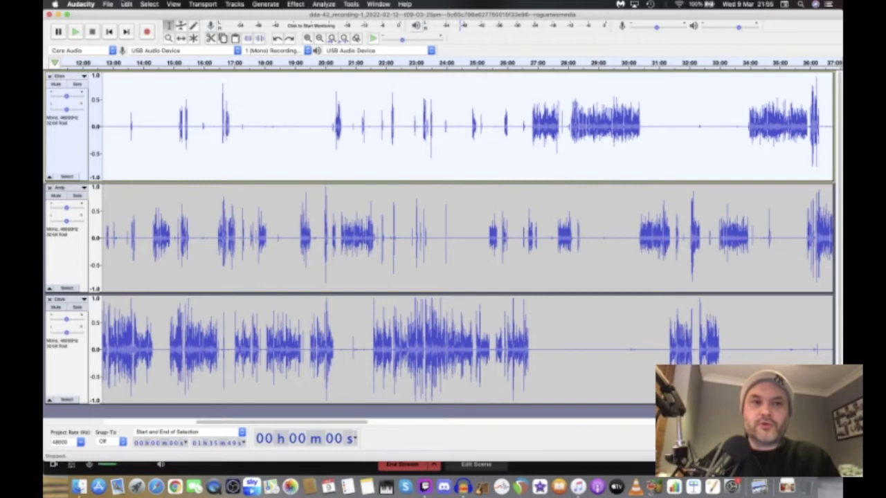
Step: Redo the Compressor effect on the first track
click(108, 5)
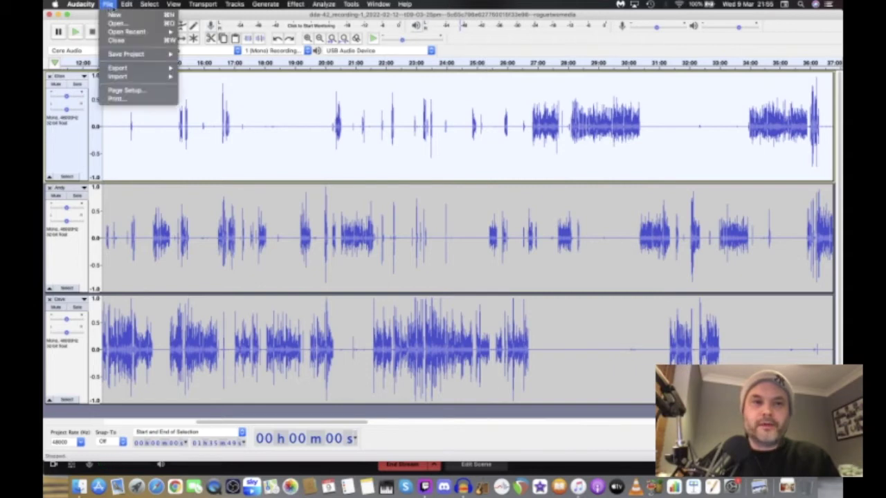
mouse_move(127, 5)
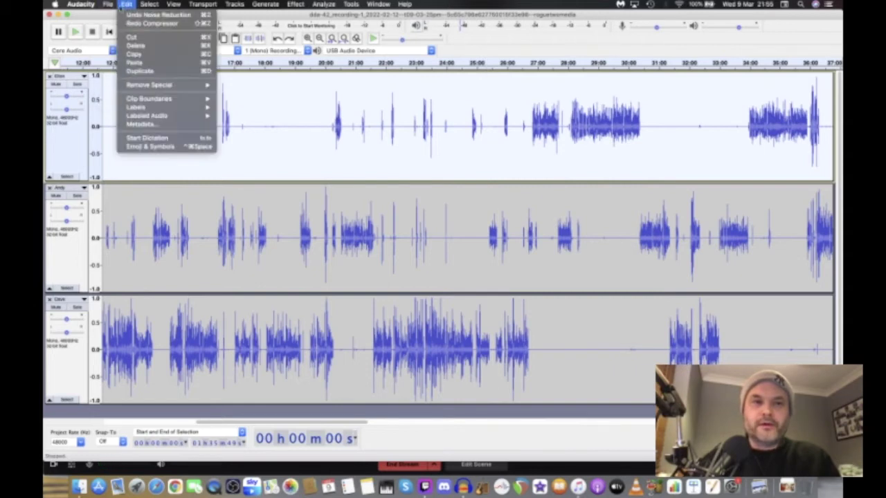
click(129, 23)
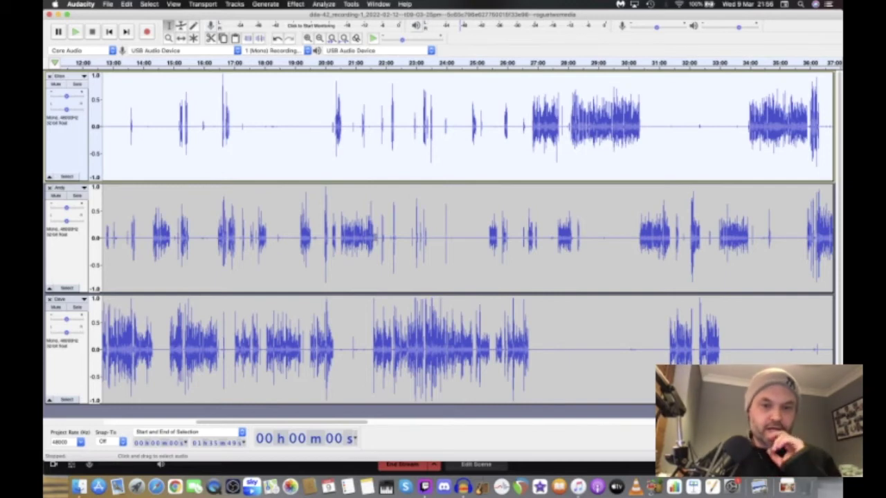
Step: Compress the entire second track with a -12 dB threshold, -40 dB noise floor, 2:1 ratio, 0.20 s attack and 1.0 s release
click(376, 237)
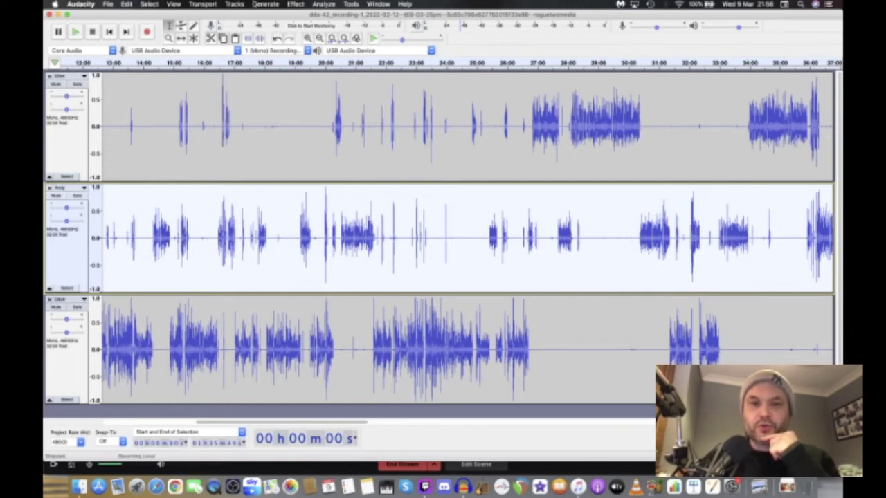
click(295, 4)
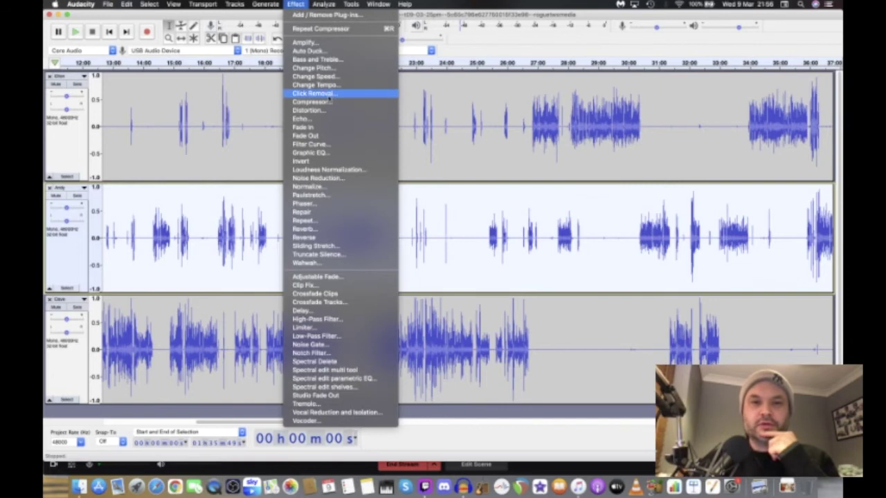
click(329, 102)
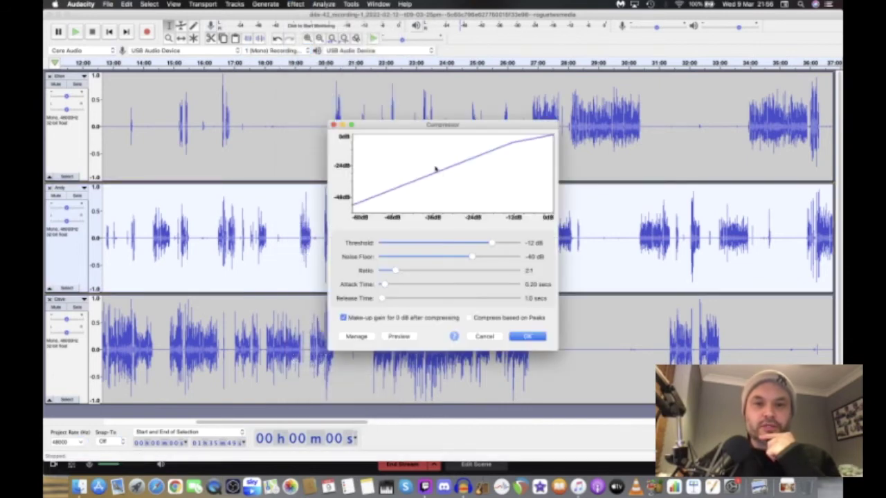
click(532, 337)
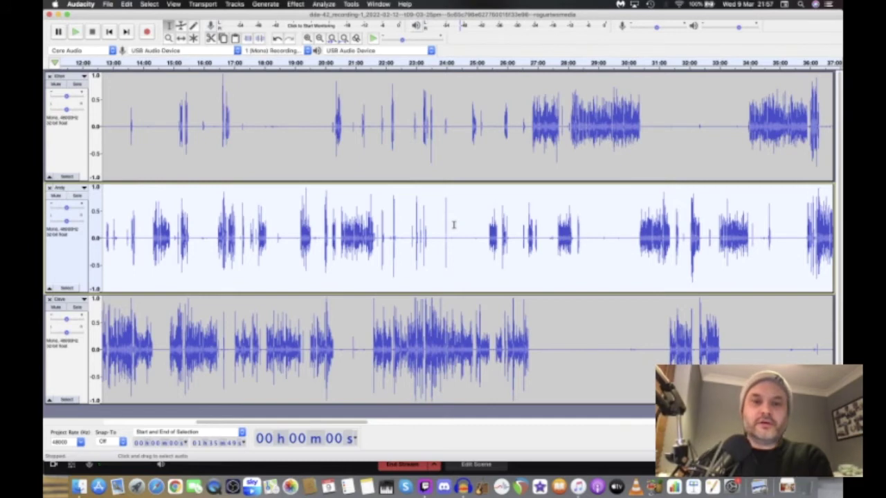
Step: Select the entire third track and apply the Compressor effect to it
click(573, 351)
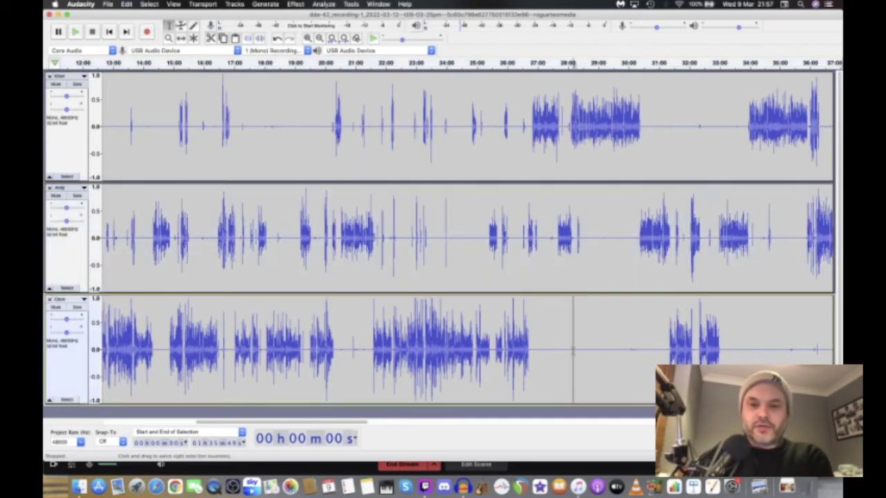
click(296, 4)
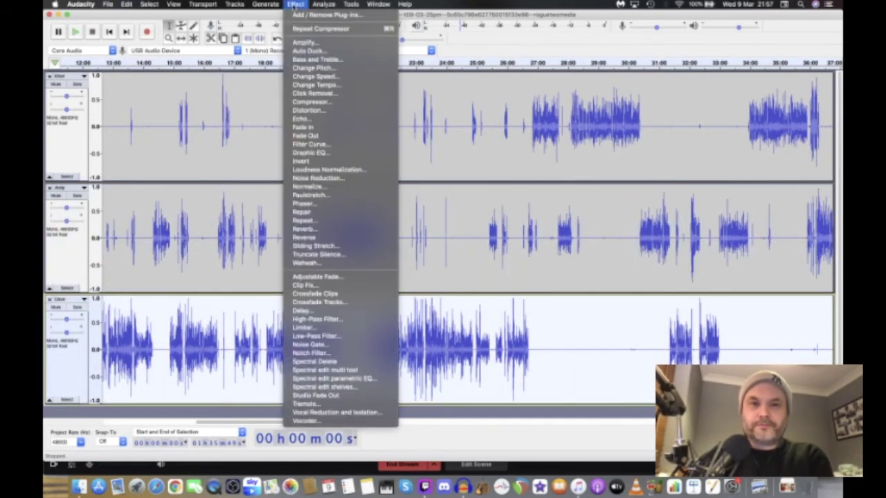
click(334, 104)
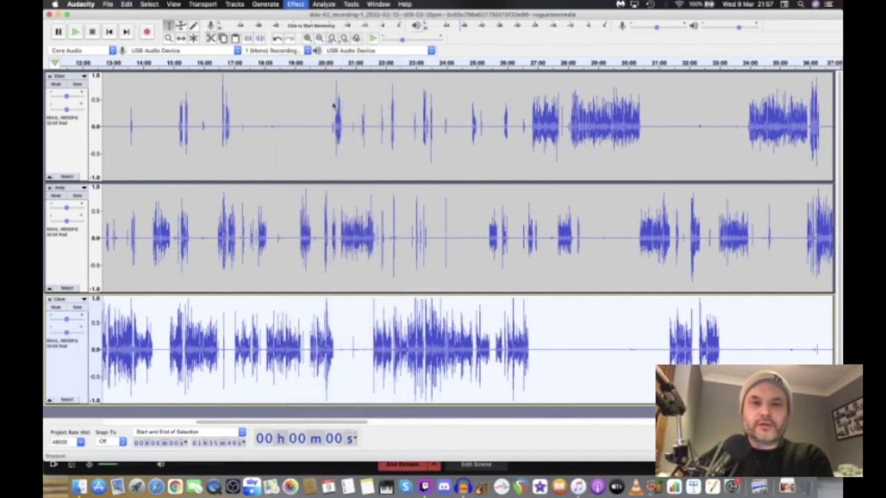
click(534, 337)
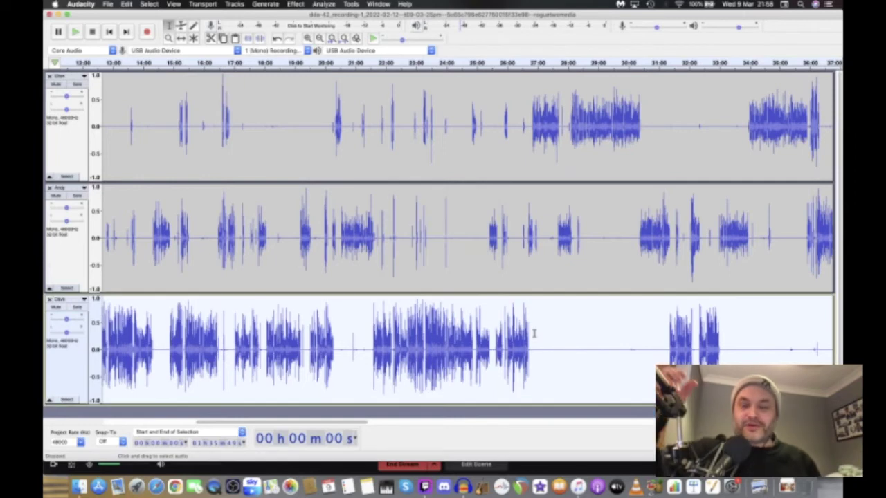
Step: Play all three tracks from about 25:25, skipping ahead to about 27:00, to compare the speakers' loudness
click(534, 333)
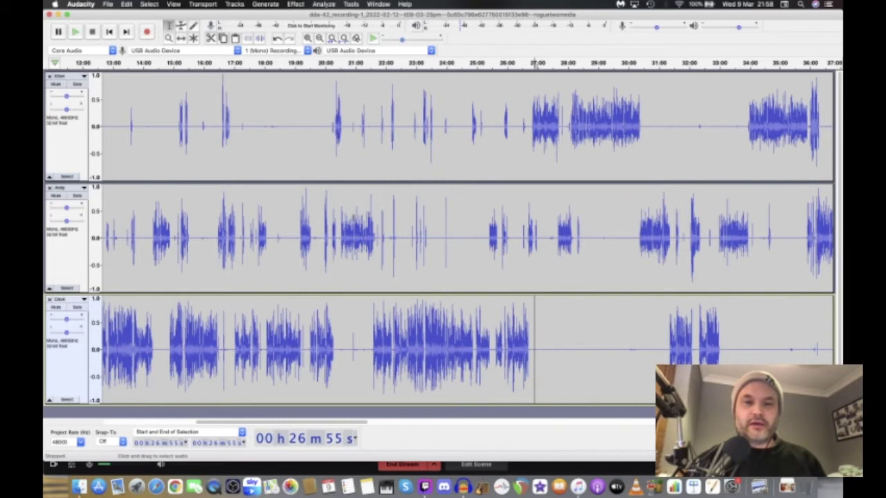
click(490, 222)
key(space)
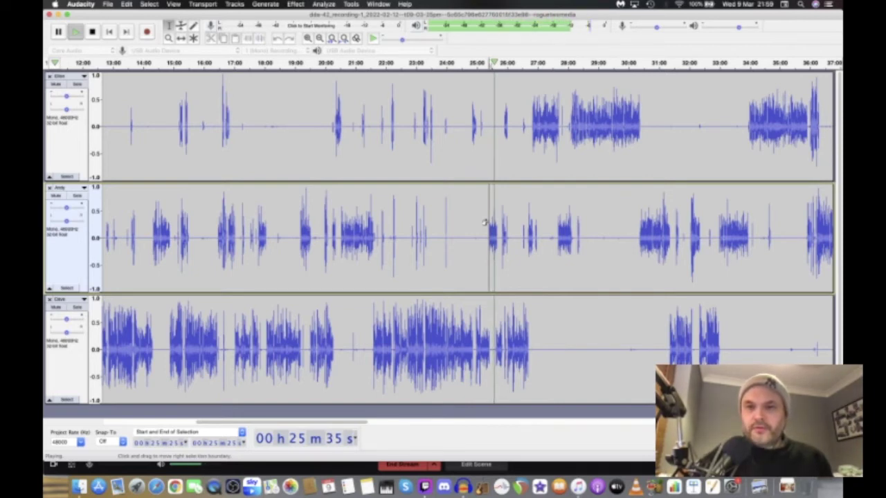
key(shift+Right)
key(shift+Right)
key(shift+Right)
key(shift+Right)
key(shift+Right)
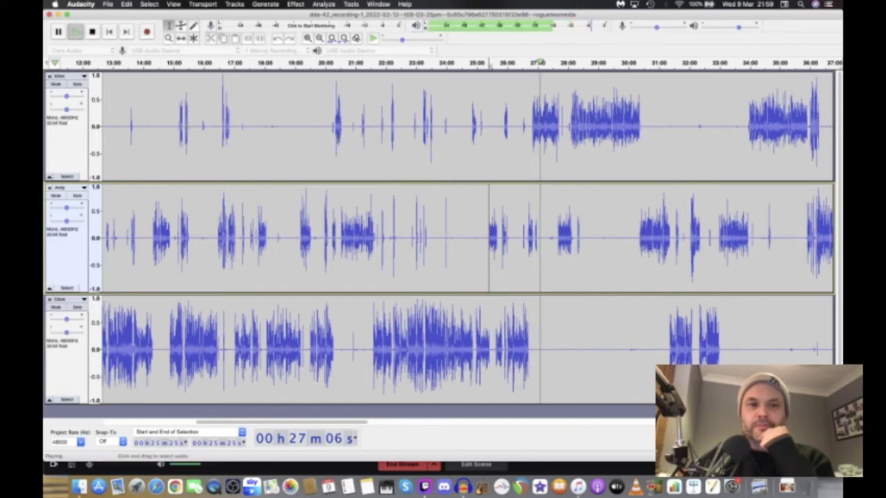
key(space)
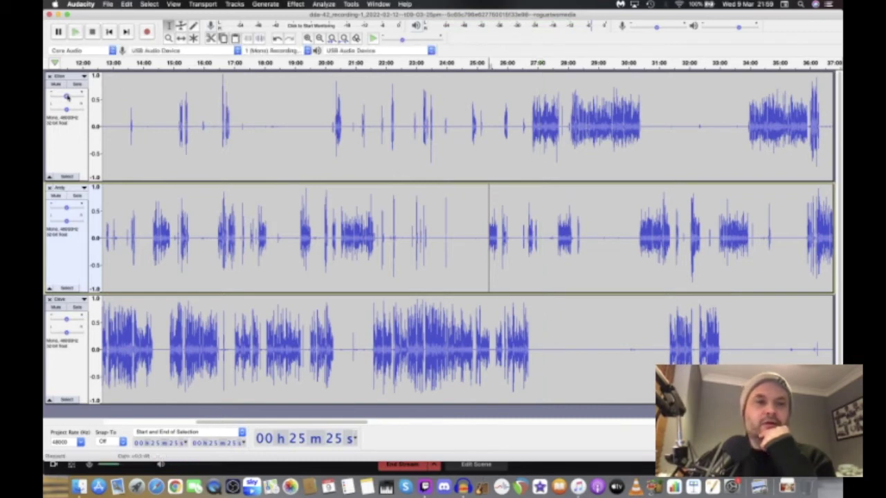
Step: Raise the gain of the second and third tracks to +1.0 dB and play from about 26:29 to check the levels
mouse_move(67, 207)
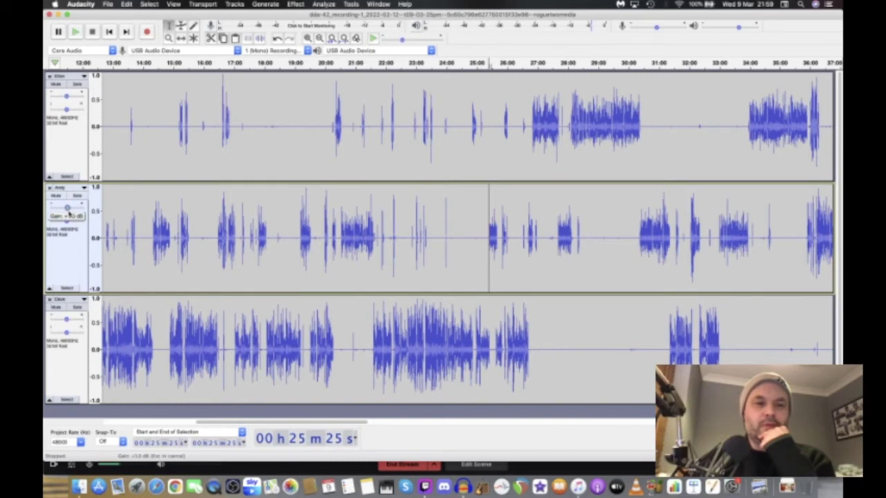
mouse_move(67, 320)
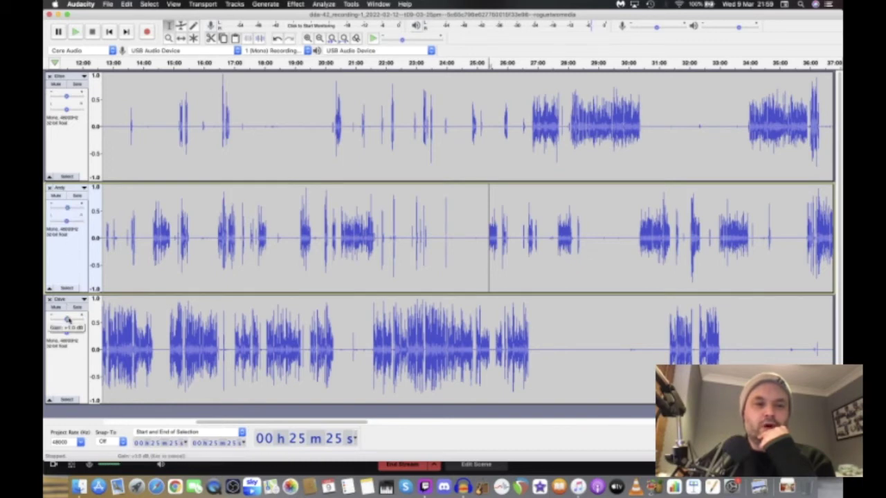
click(505, 304)
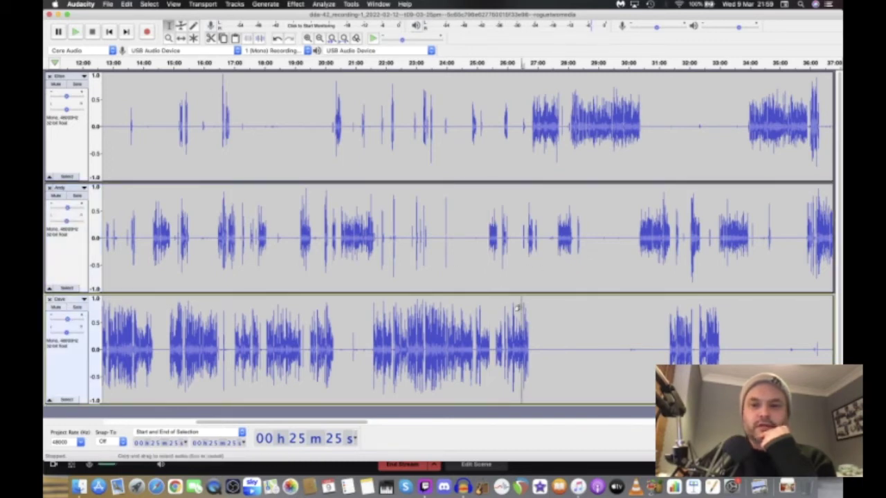
key(1)
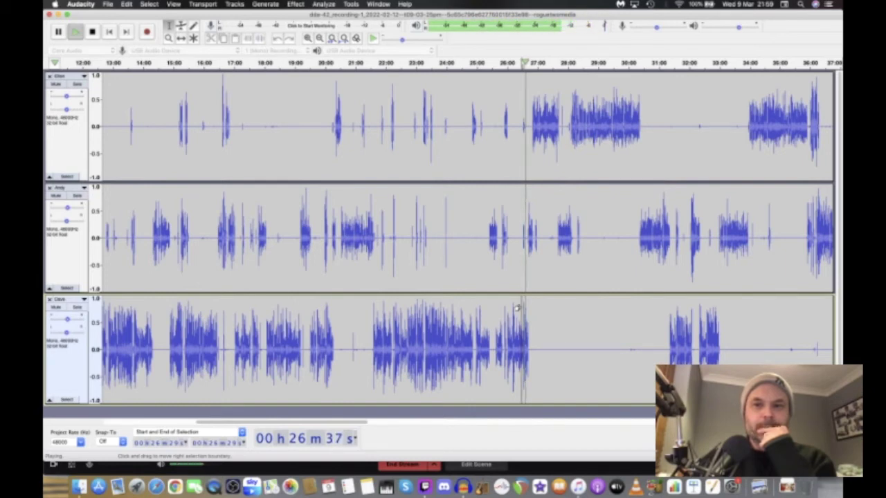
key(space)
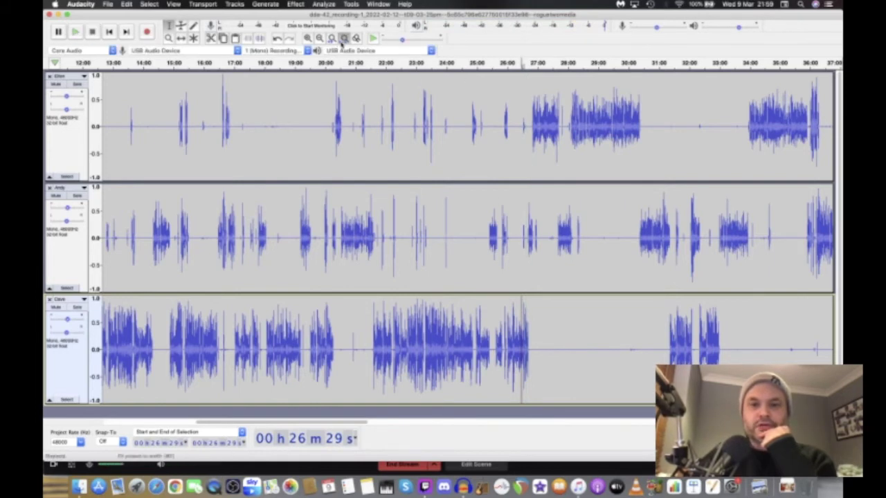
Step: Start saving the project under a new name, choosing the "DDA 042 - Entertainment Or Sport?" folder as its location
click(343, 39)
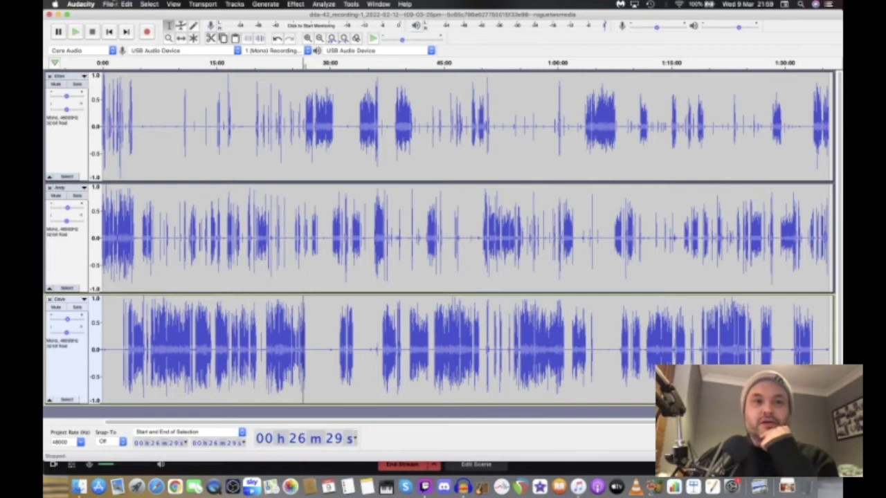
click(109, 4)
mouse_move(138, 54)
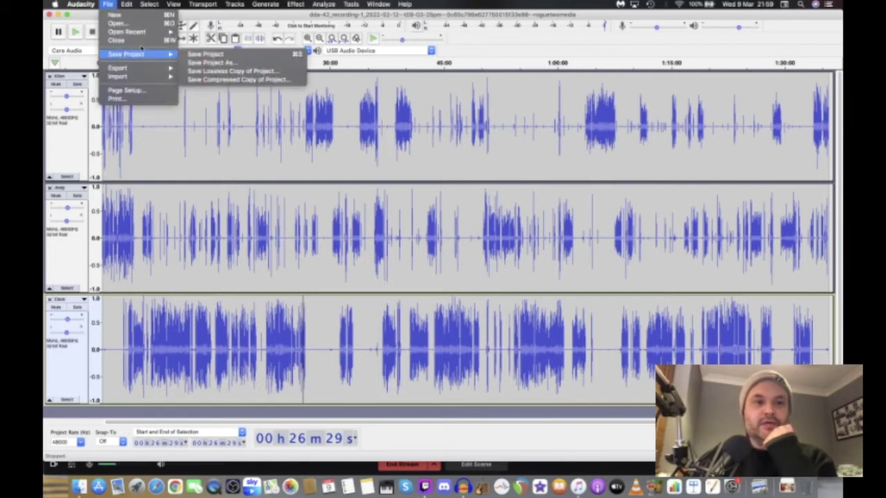
click(226, 63)
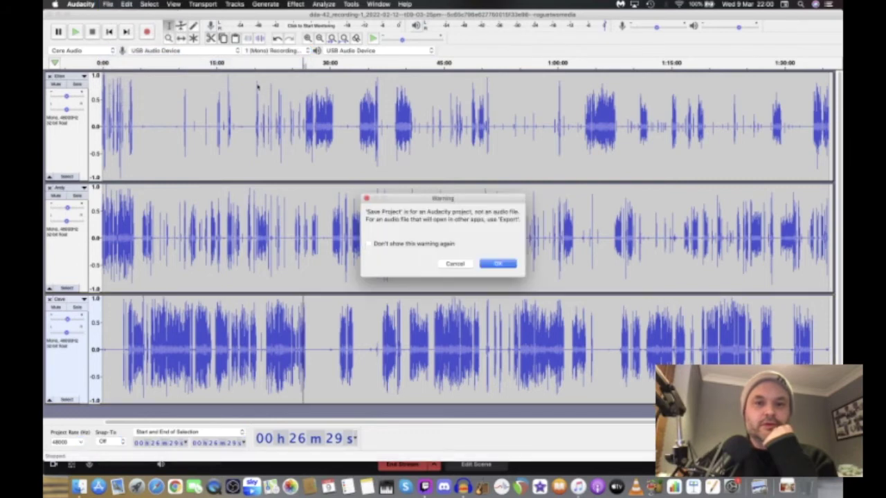
click(496, 264)
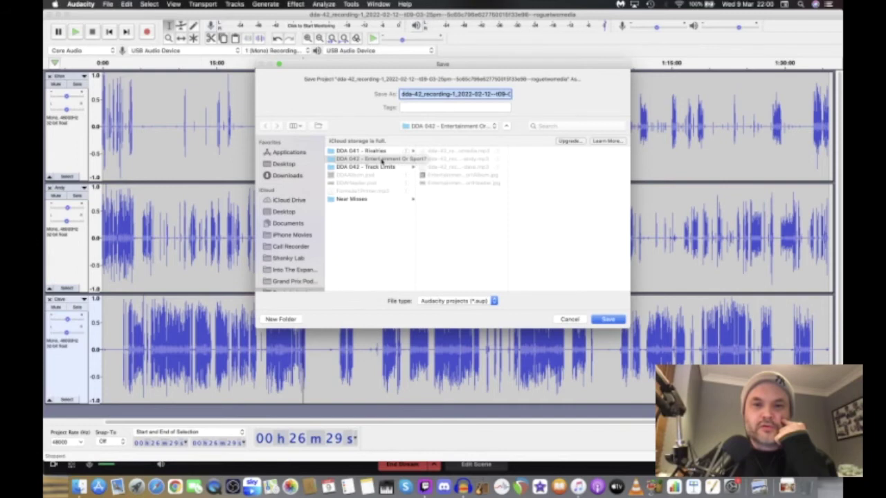
click(381, 159)
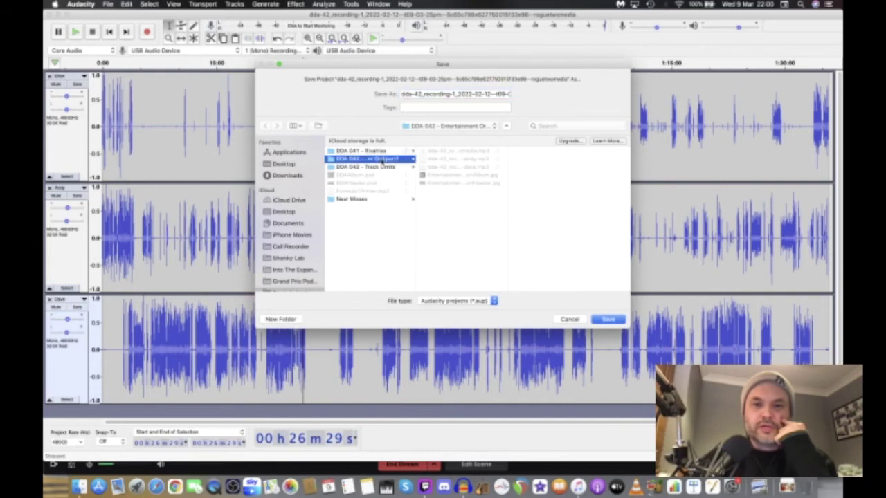
Step: Name the project "Entertainment or Sport" and save it as an Audacity project
triple_click(403, 93)
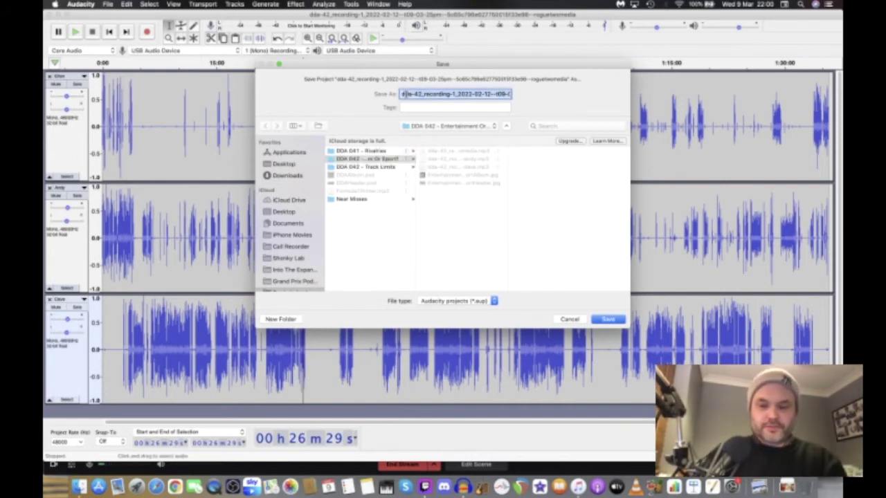
key(BackSpace)
text(Enterta)
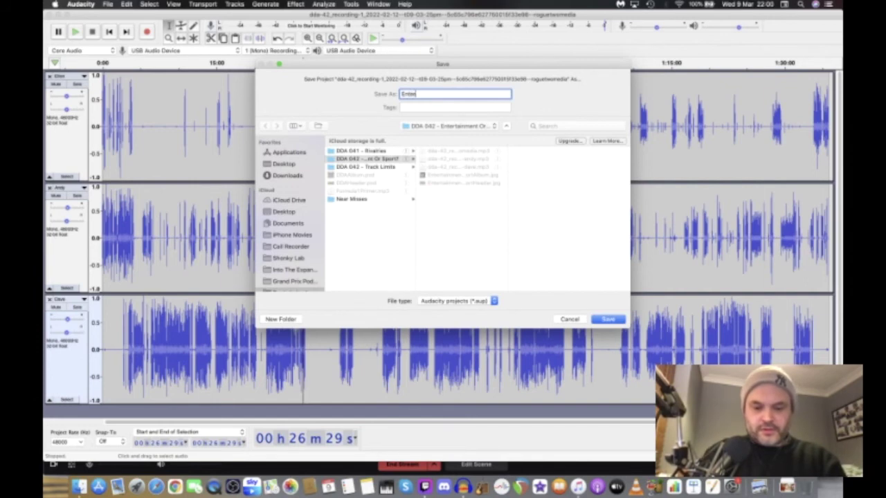
text(inment)
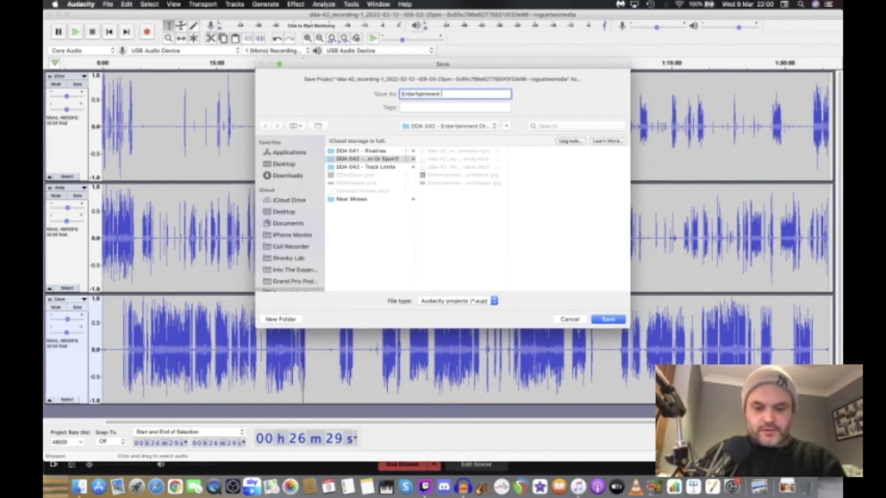
text( or Sport)
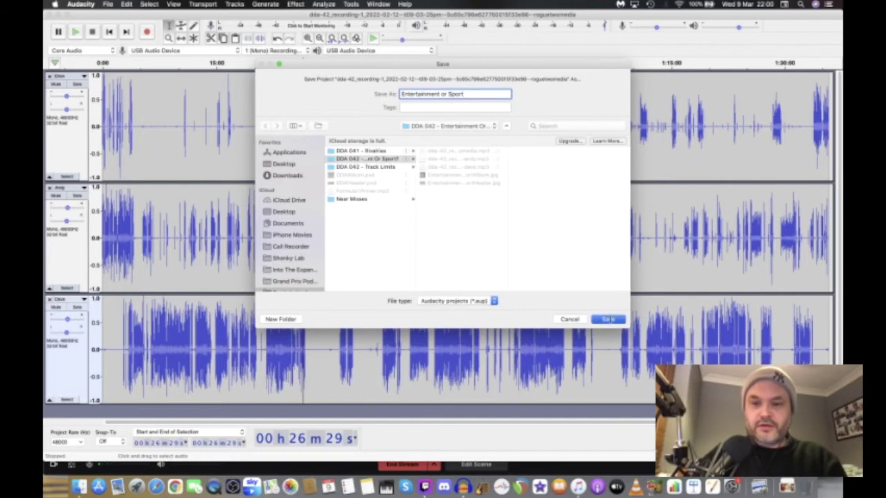
click(608, 319)
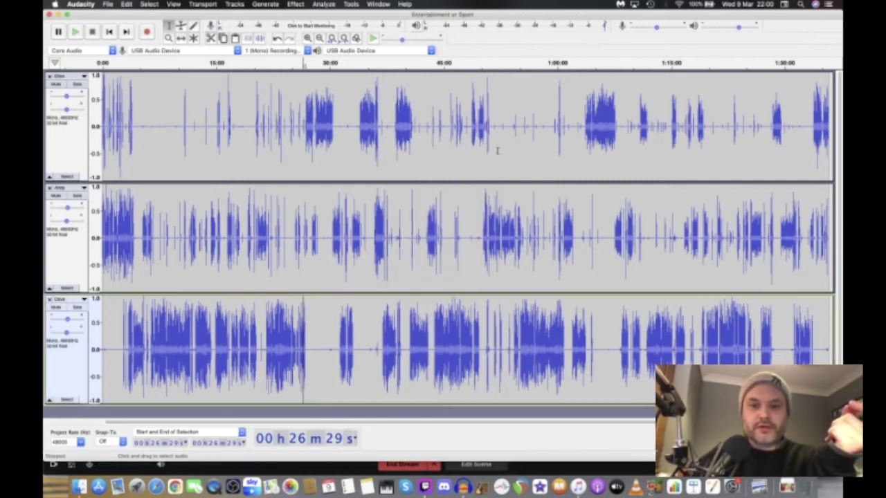
Step: Export the mix as a WAV named "Entertainment or Sport" to the DDA 042 Entertainment Or Sport folder within Deckchairs And Dirty Air, accepting the mono mixdown
click(108, 4)
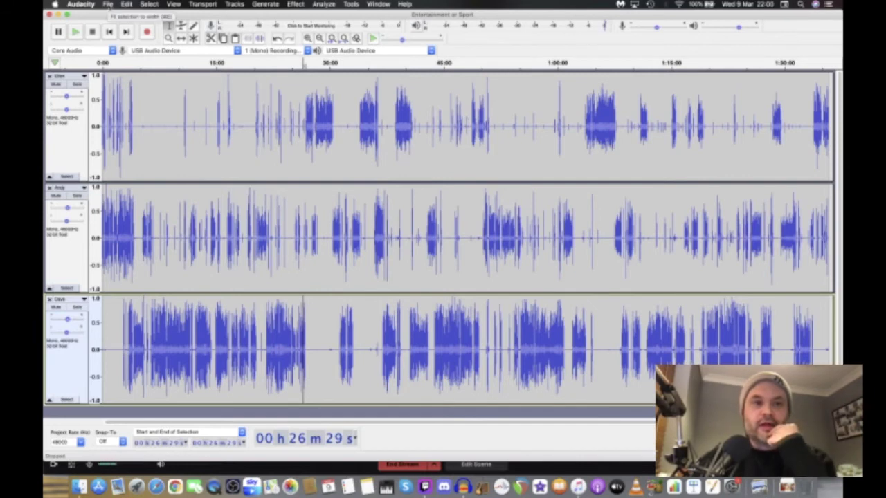
mouse_move(118, 68)
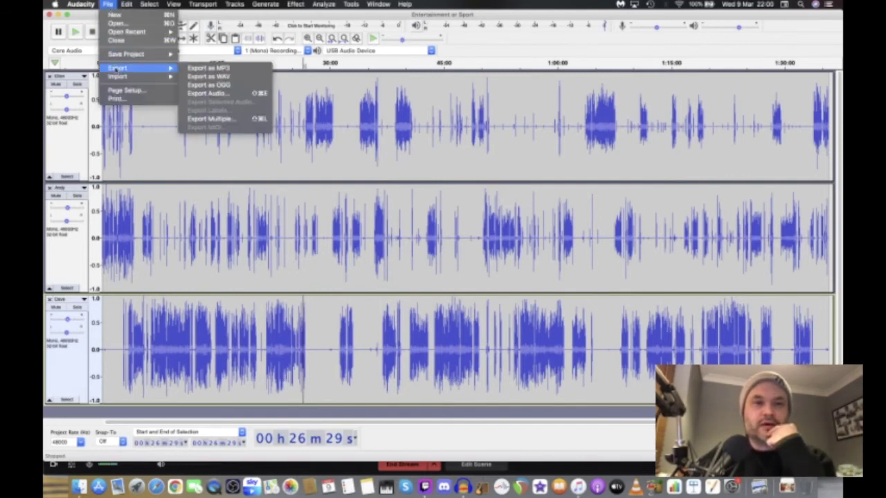
click(226, 68)
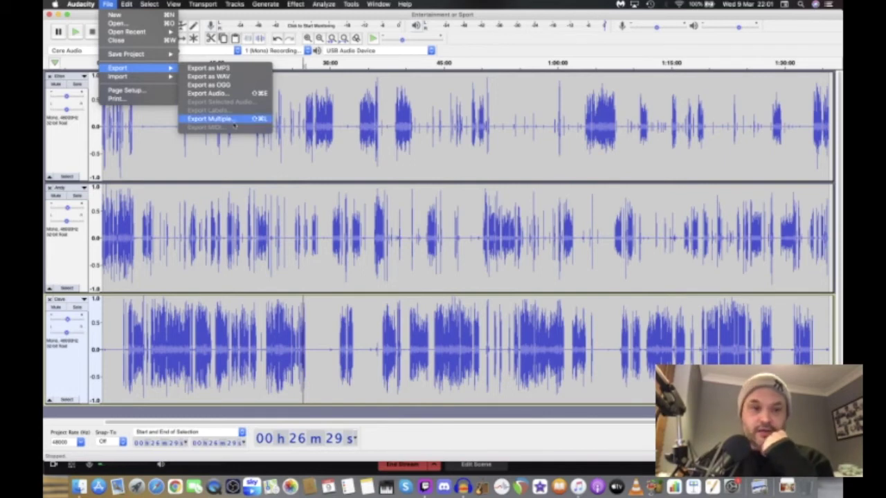
click(217, 76)
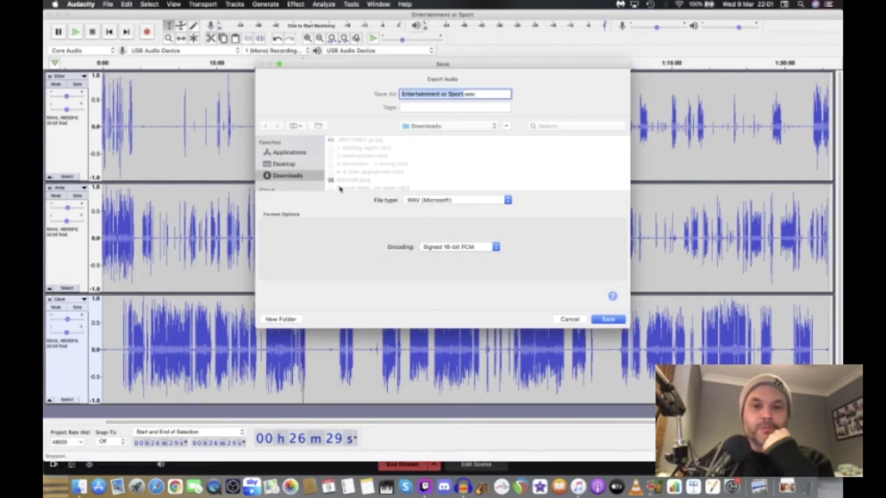
scroll(291, 166, down, 5)
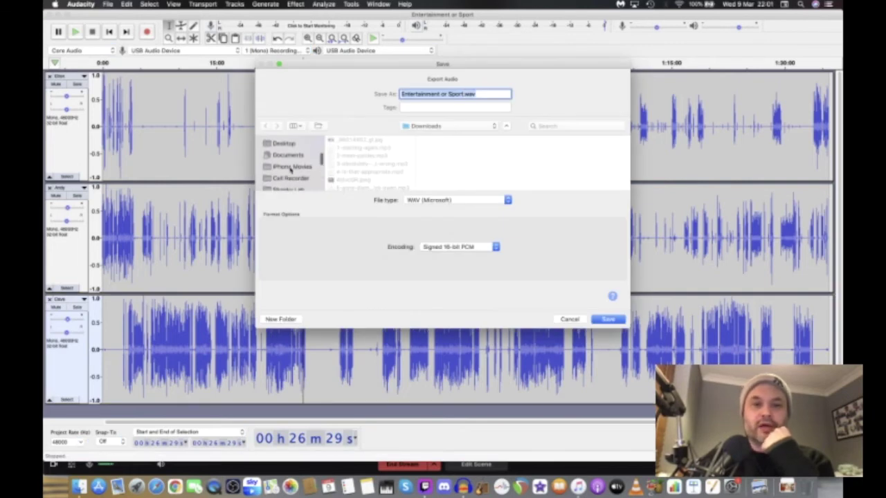
scroll(291, 170, down, 3)
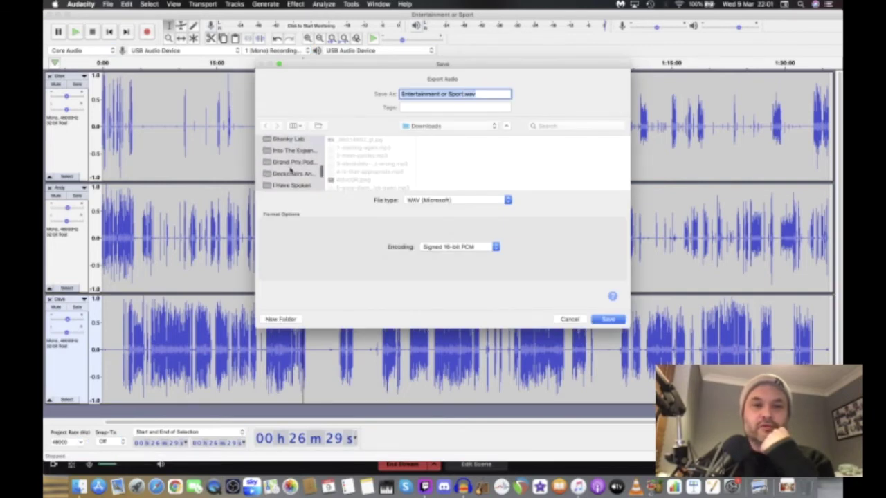
click(288, 173)
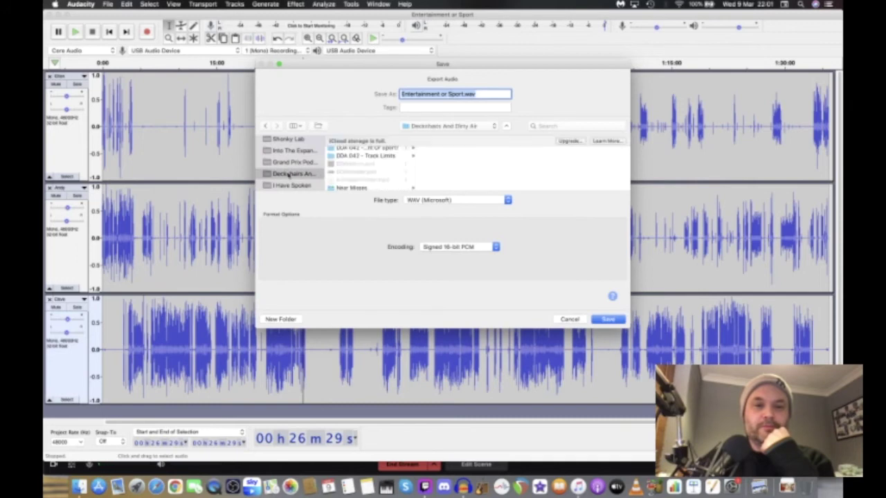
click(385, 160)
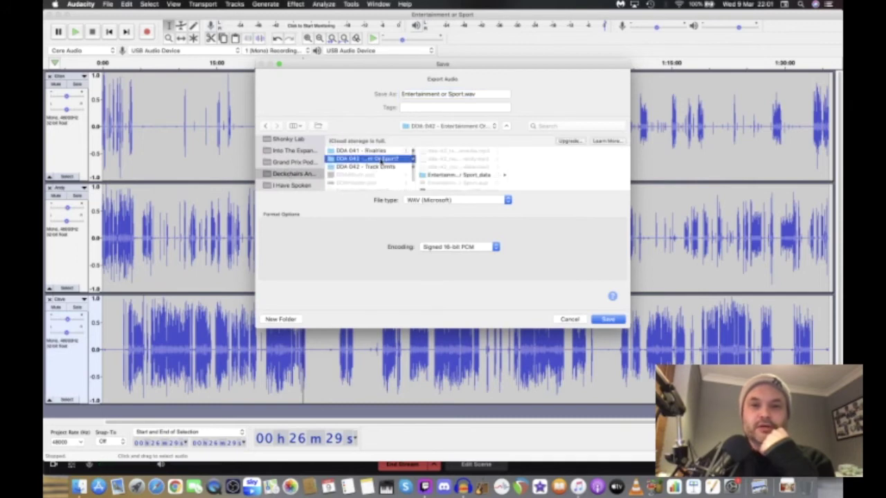
click(605, 320)
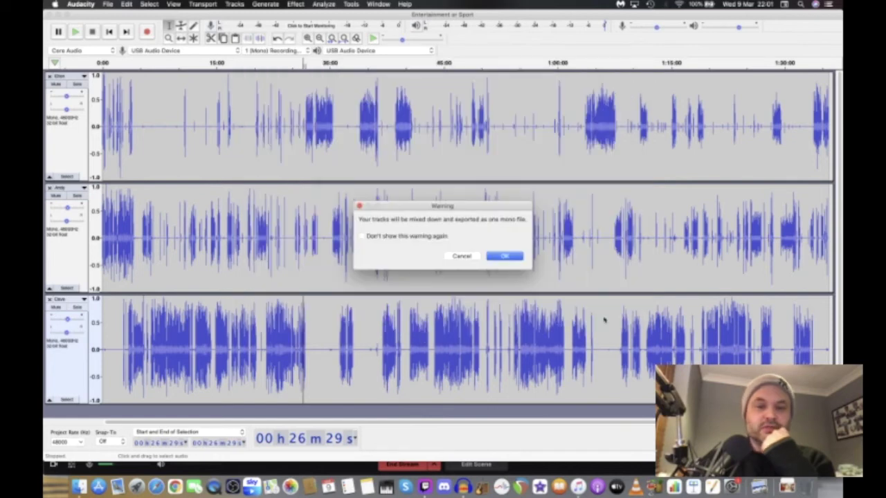
click(512, 257)
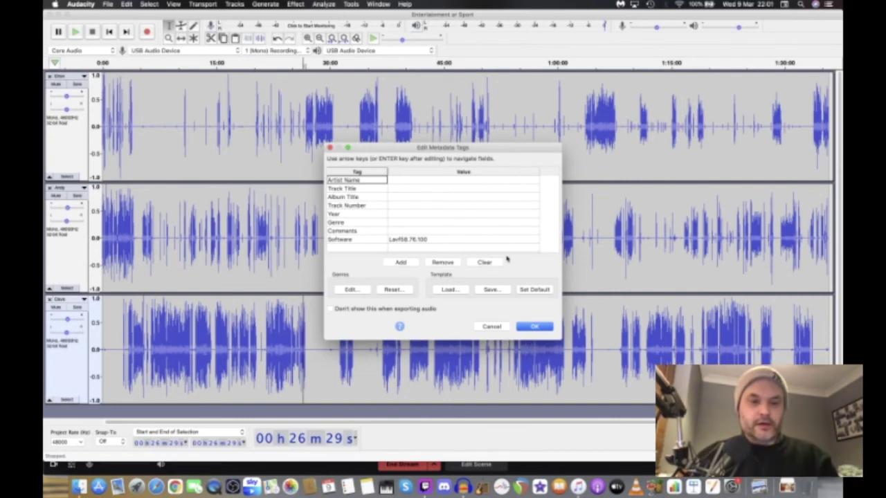
Step: Set the export's artist name metadata to "Deckchairs And Dirty Air"
key(Right)
text(Dav)
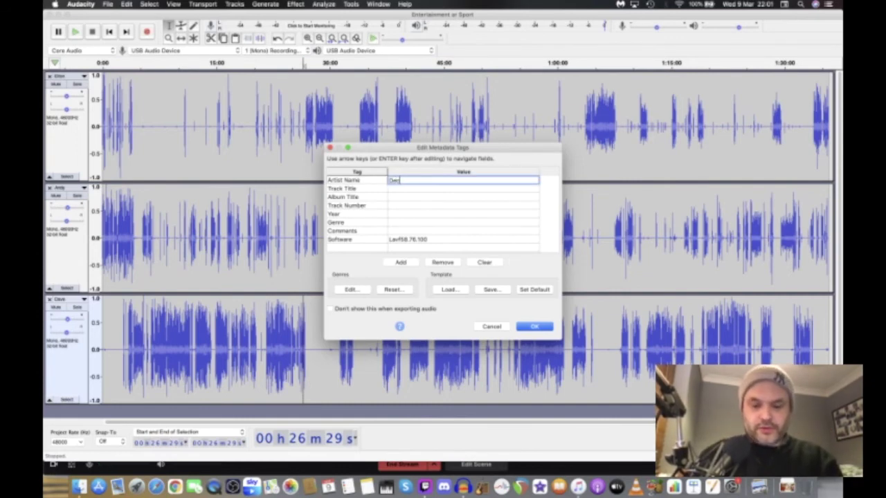
text(kchair)
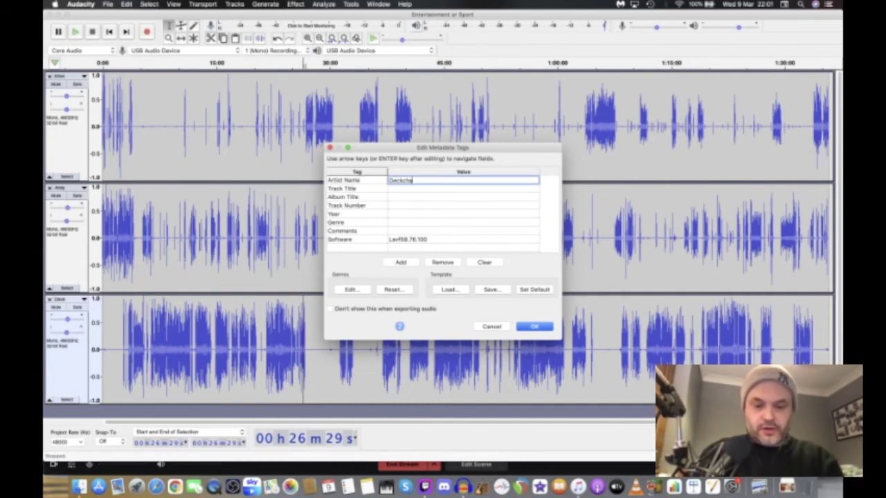
text(s And Dirty)
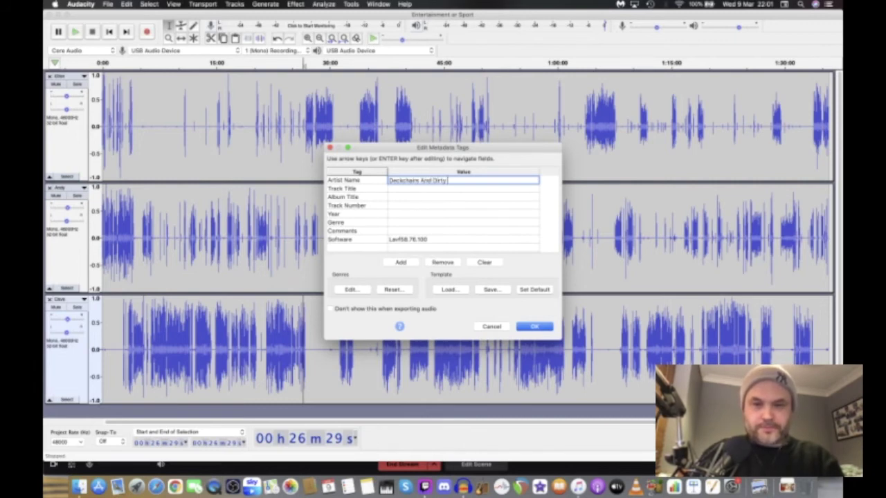
text( A)
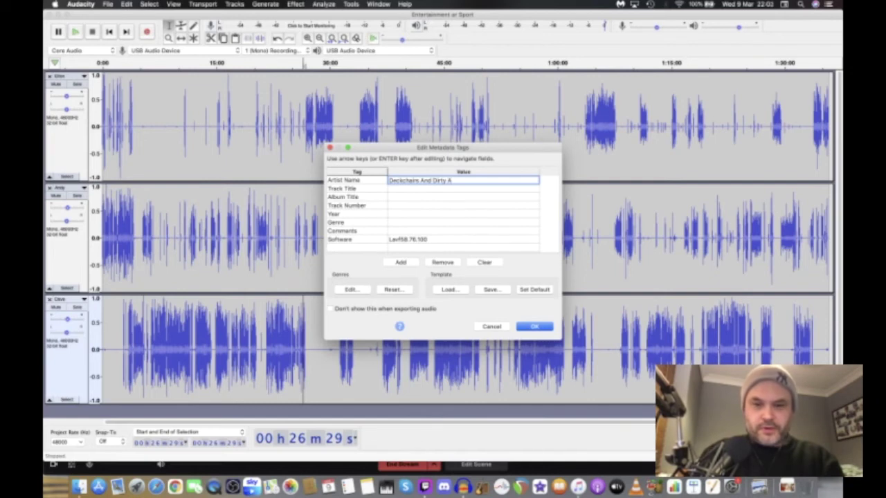
text(ir)
key(Return)
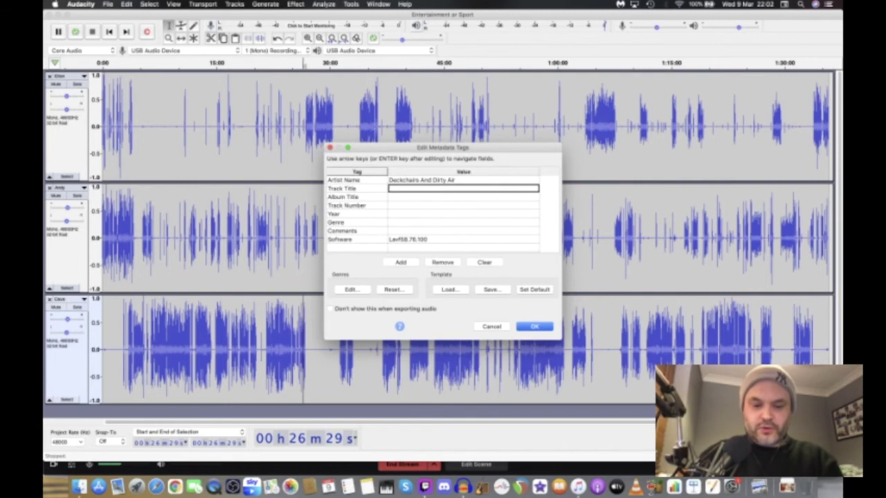
Step: Set the track title metadata to "Entertainment Or Sport"
text(Enterta)
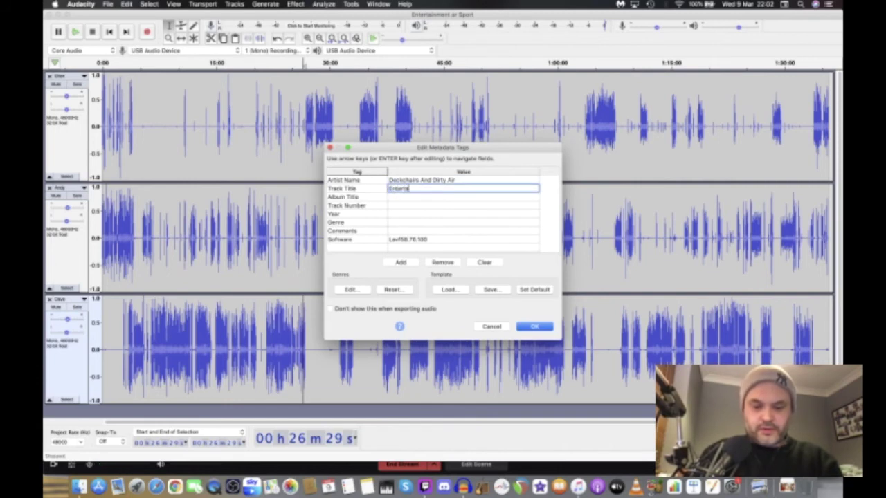
text(inment )
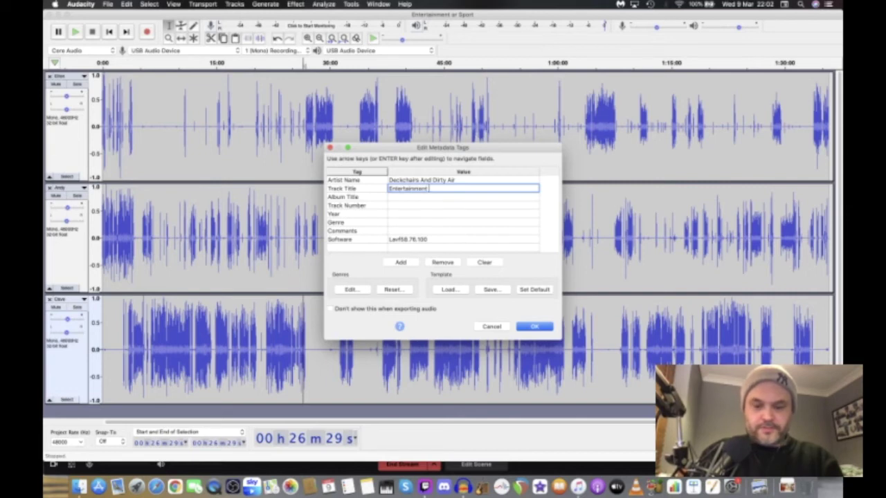
text(or Sport)
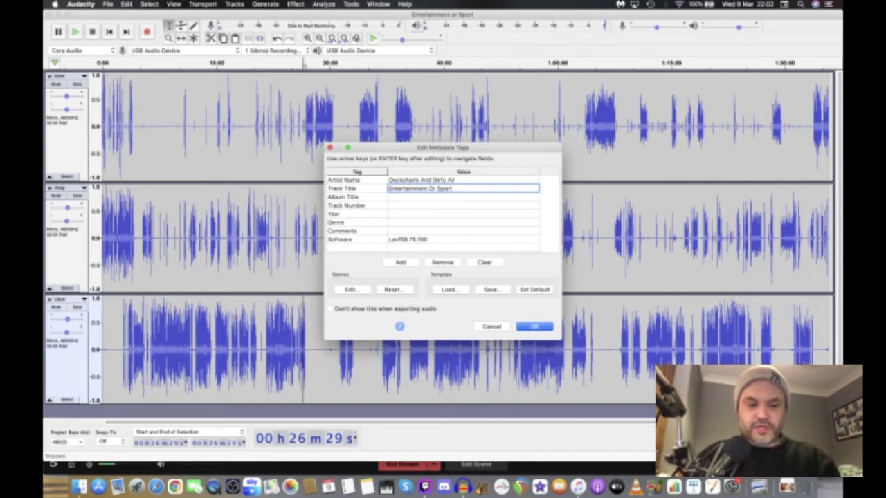
key(Return)
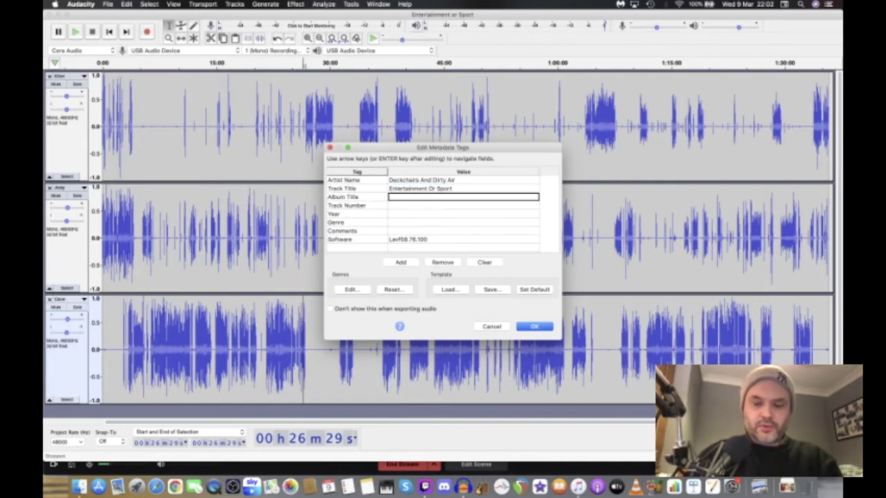
Step: Set the album title metadata to "Deckchairs And Dirty Air"
text(Deck)
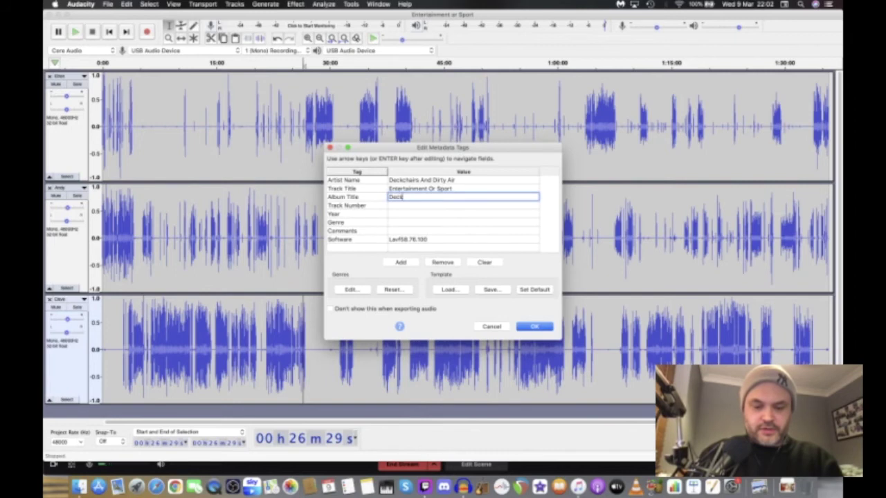
text(chairs)
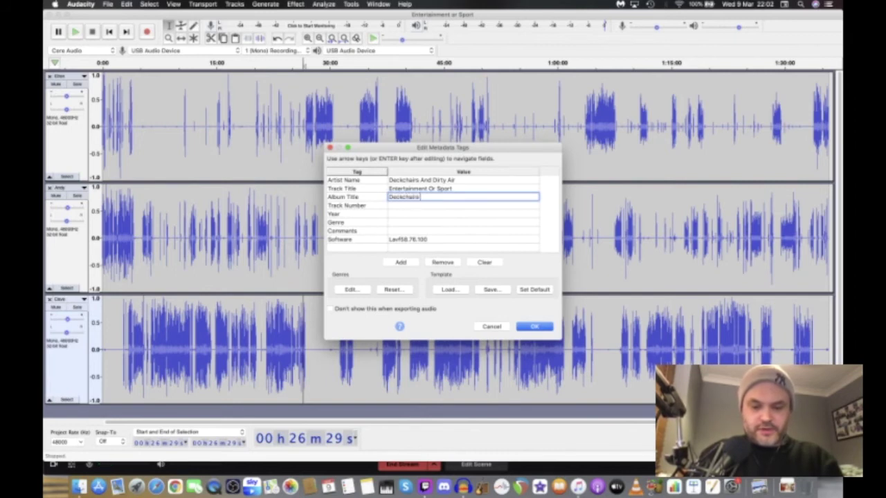
text( And Di)
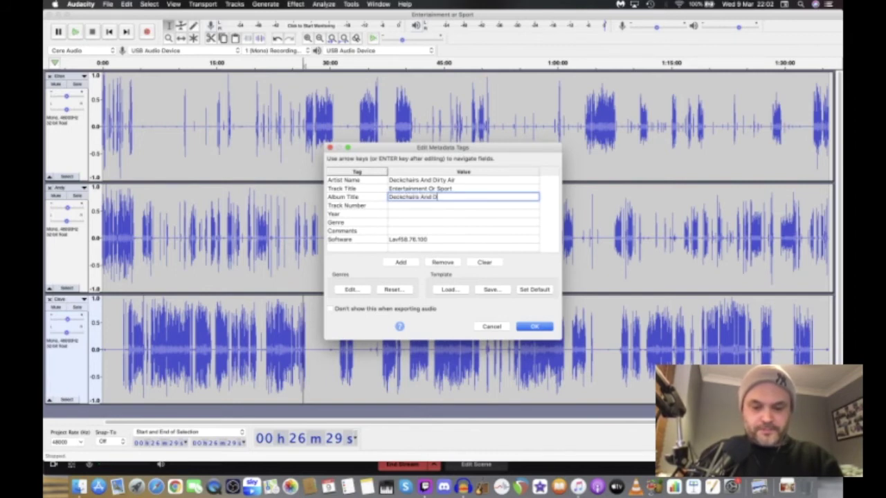
text(rty)
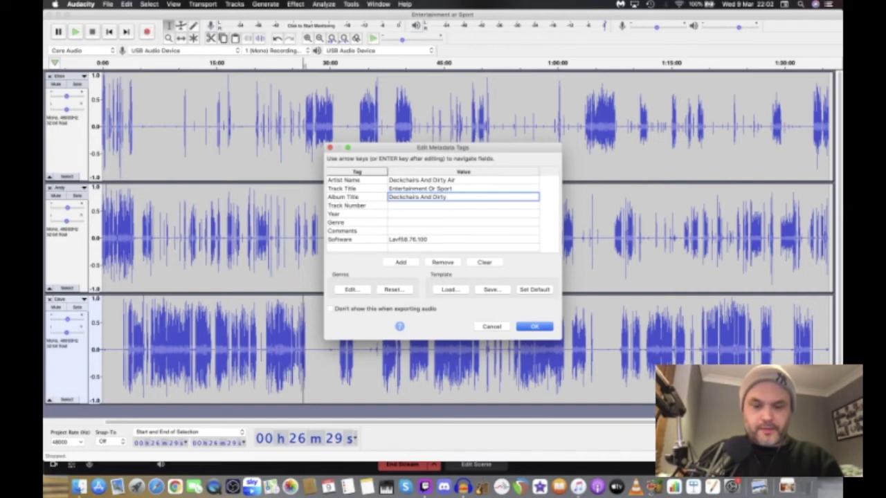
text( Air)
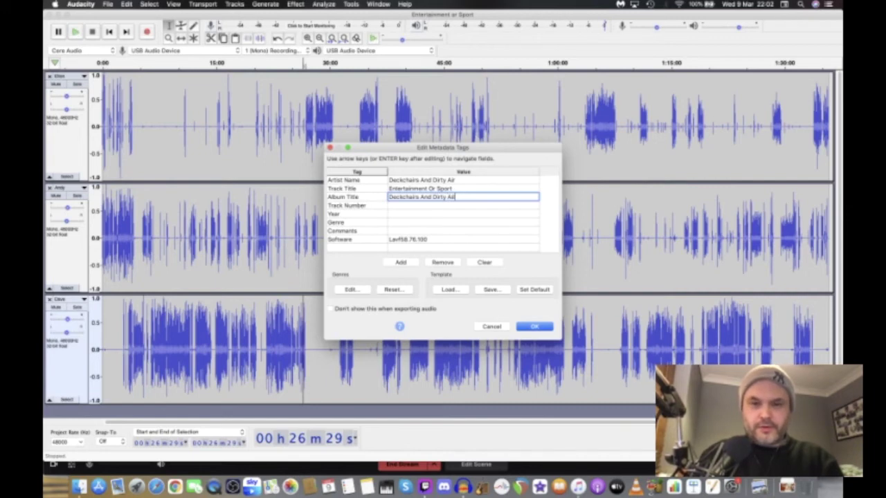
key(Return)
Step: Set the track number metadata to 42 and the year to 2022
text(42)
key(Return)
text(2022)
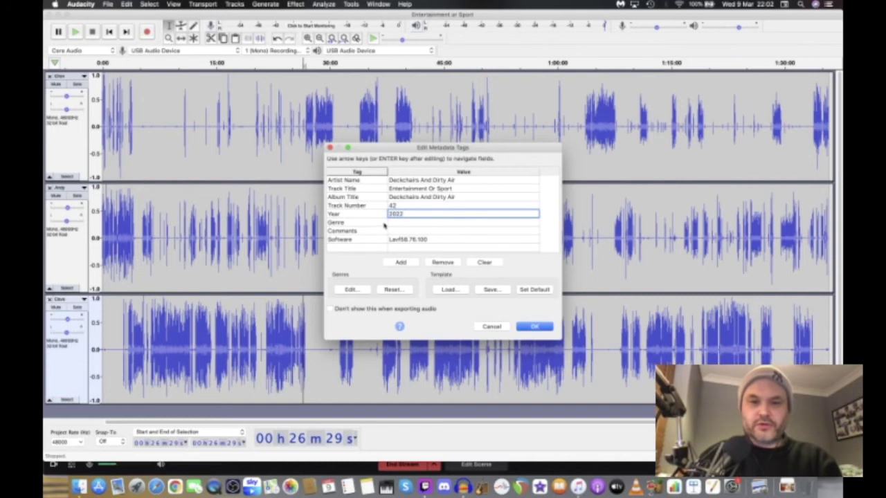
Step: Clear the Software metadata tag and export the audio as a WAV file with these tags
click(409, 239)
key(BackSpace)
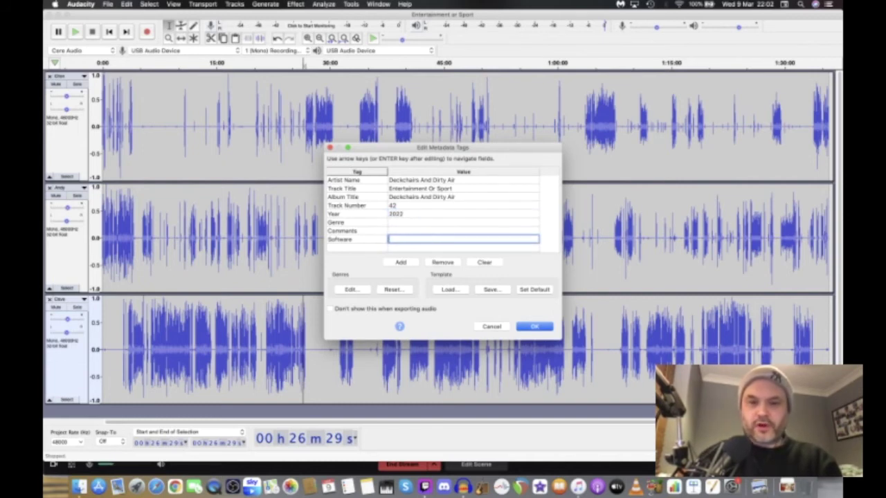
click(536, 326)
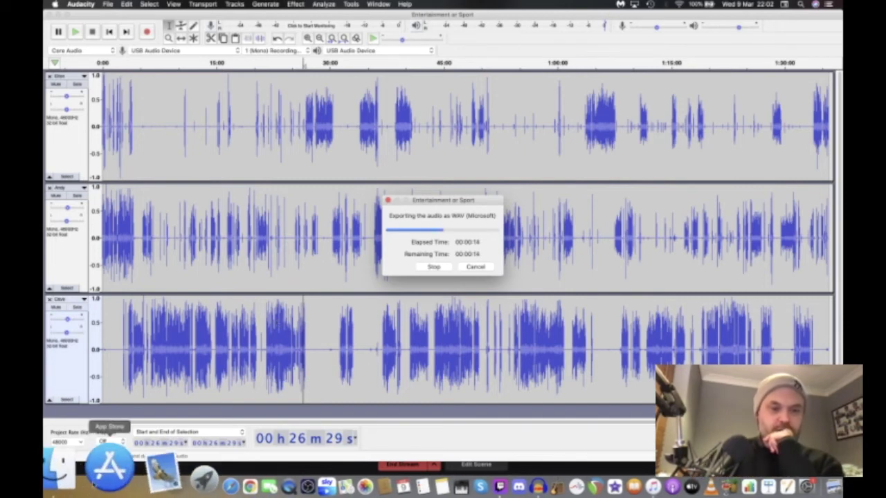
Step: Check the exported Entertainment or Sport.wav in the episode folder in Finder
click(74, 472)
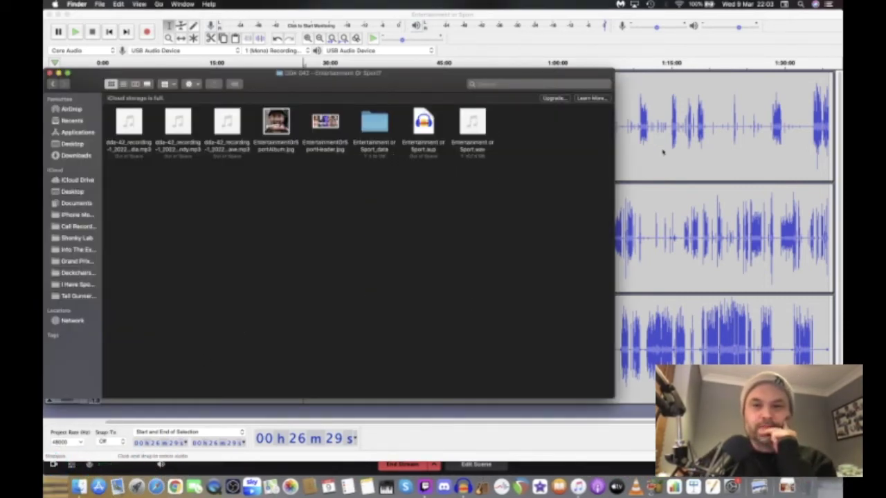
click(684, 163)
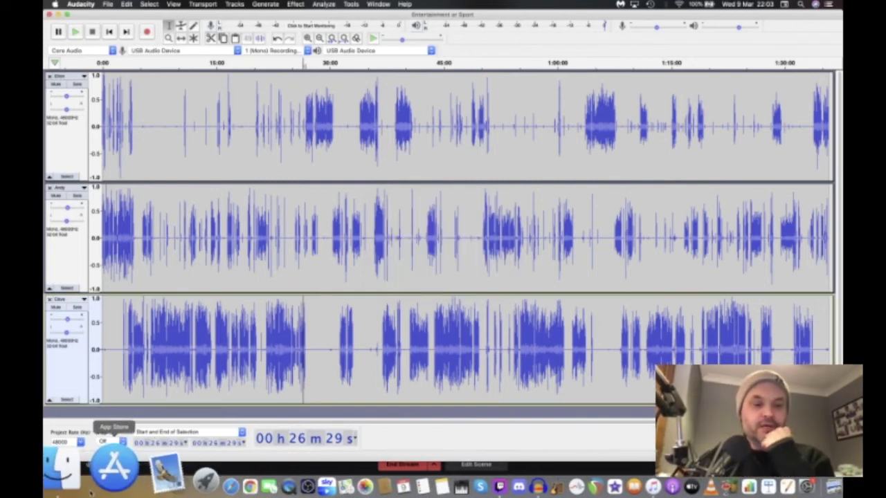
click(75, 485)
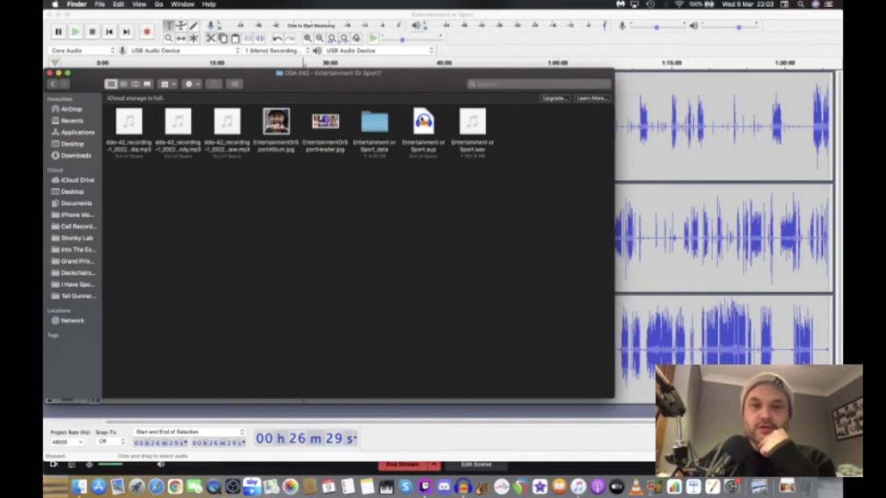
Step: Return to Audacity and close the Entertainment or Sport project, saving its changes
click(720, 165)
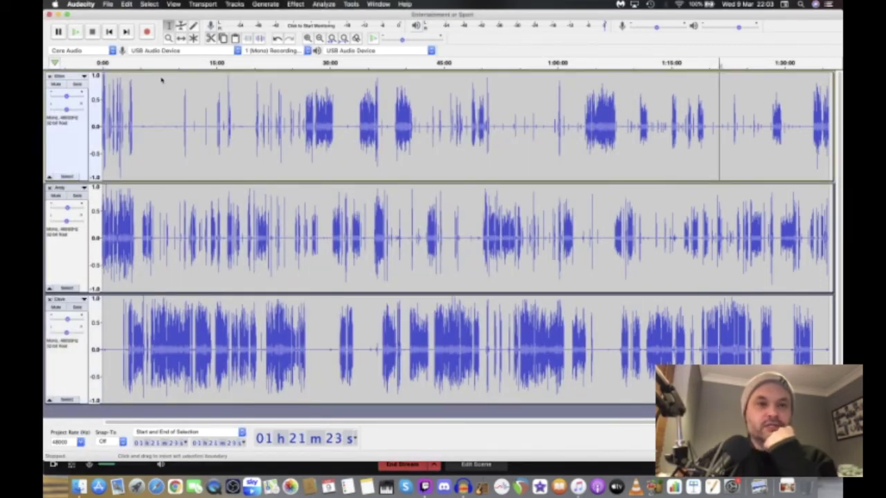
key(super+w)
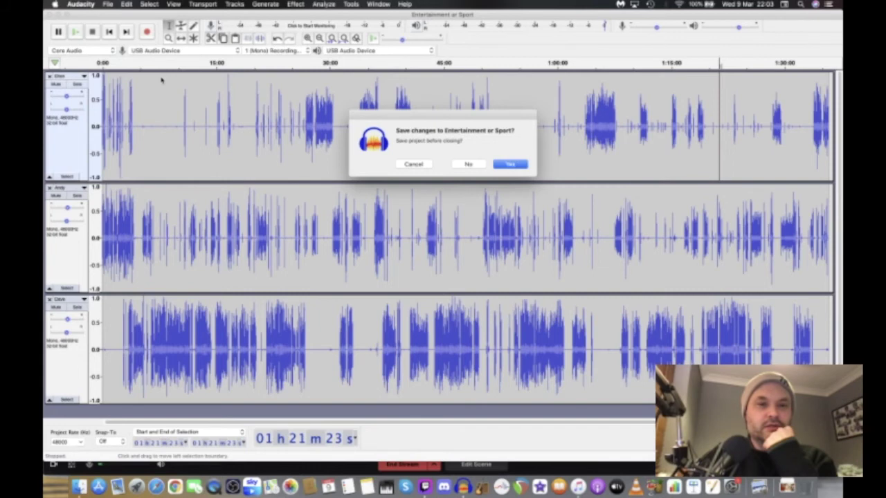
click(510, 165)
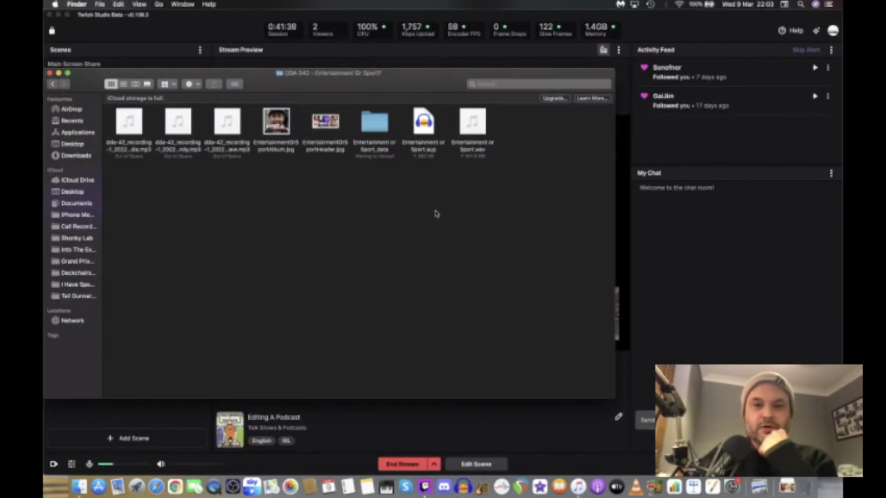
Step: Reopen Entertainment or Sport.aup, listen to a passage from about 39 minutes at a closer zoom, and put the project away
double_click(424, 123)
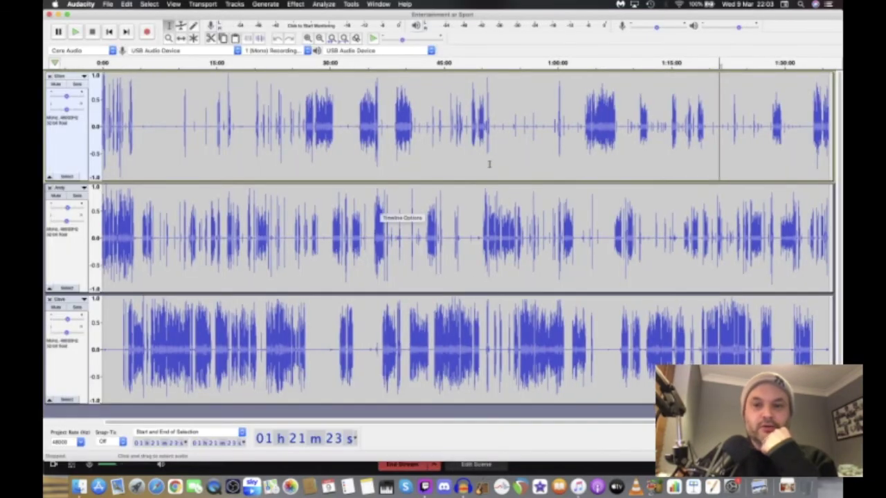
click(398, 126)
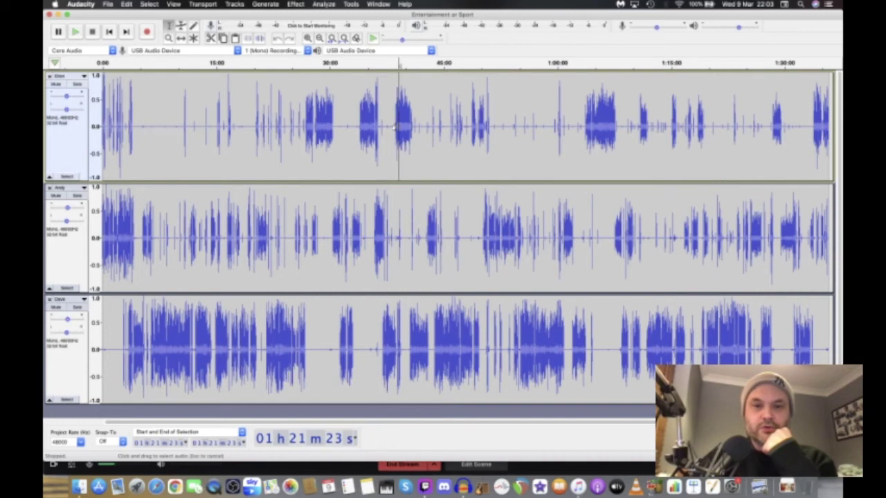
key(space)
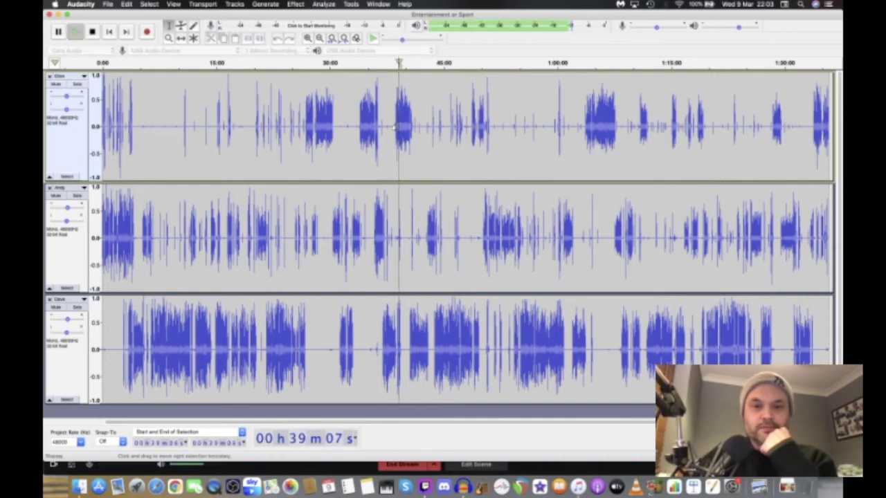
click(307, 39)
click(309, 39)
click(308, 39)
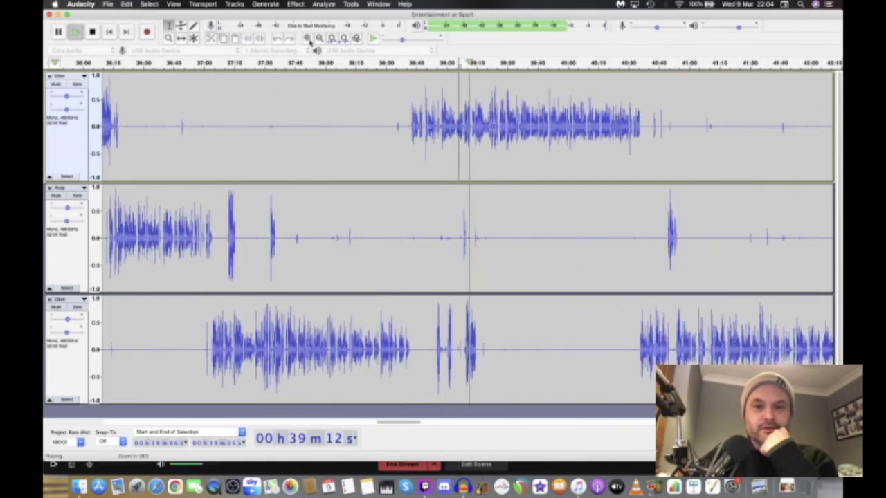
click(309, 40)
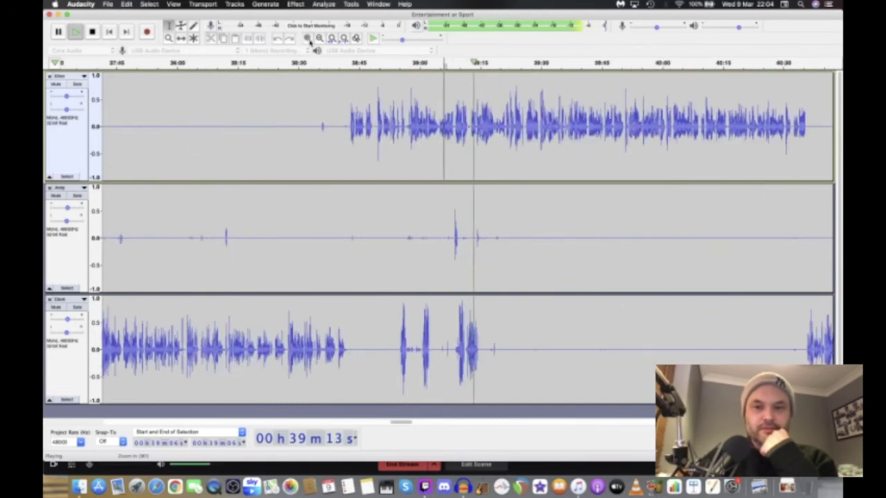
key(space)
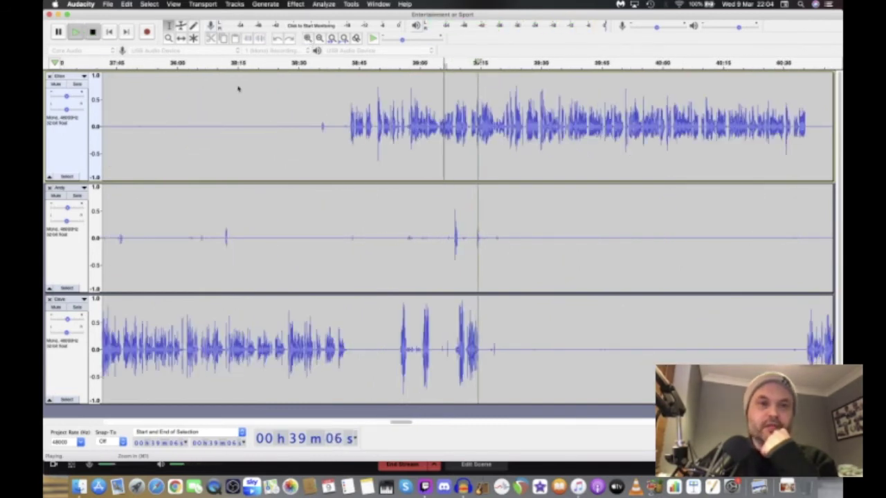
key(super+h)
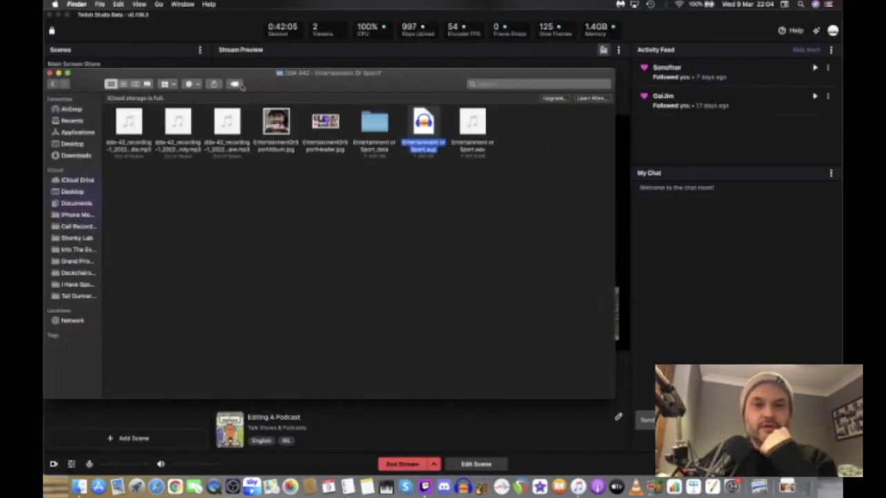
Step: Open the Music app and add Entertainment or Sport.wav from the Finder folder to its song library
click(524, 179)
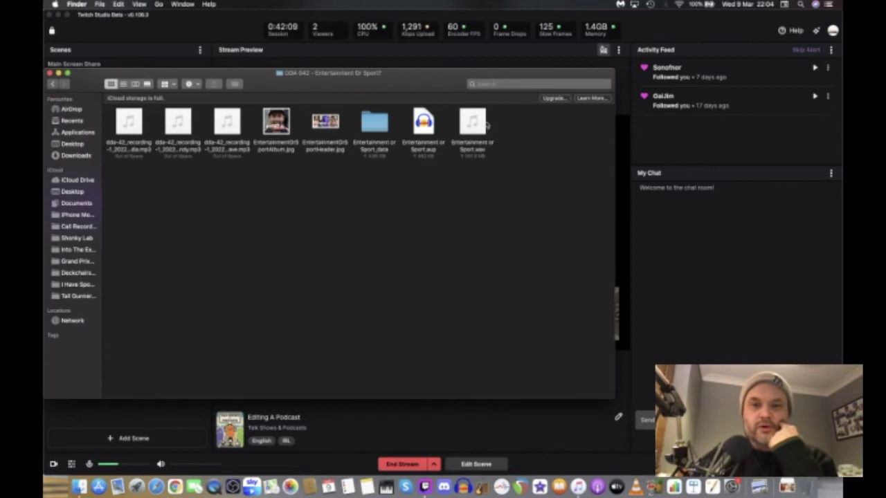
mouse_move(481, 122)
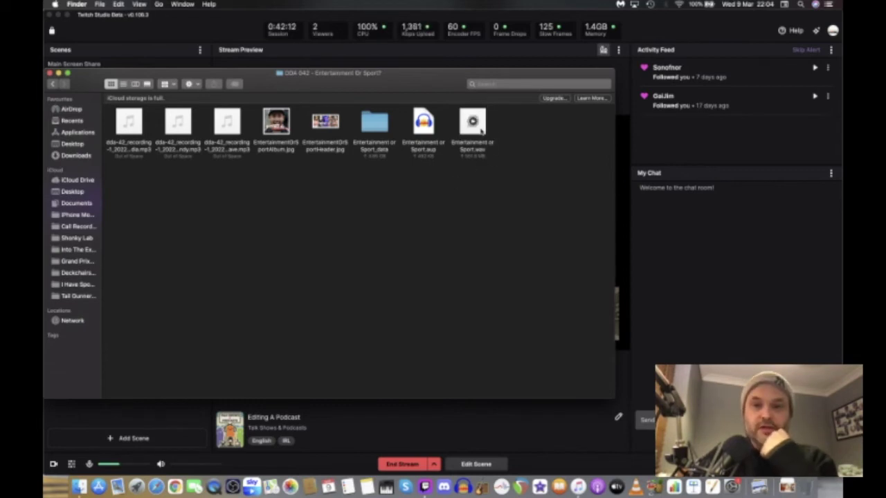
click(579, 484)
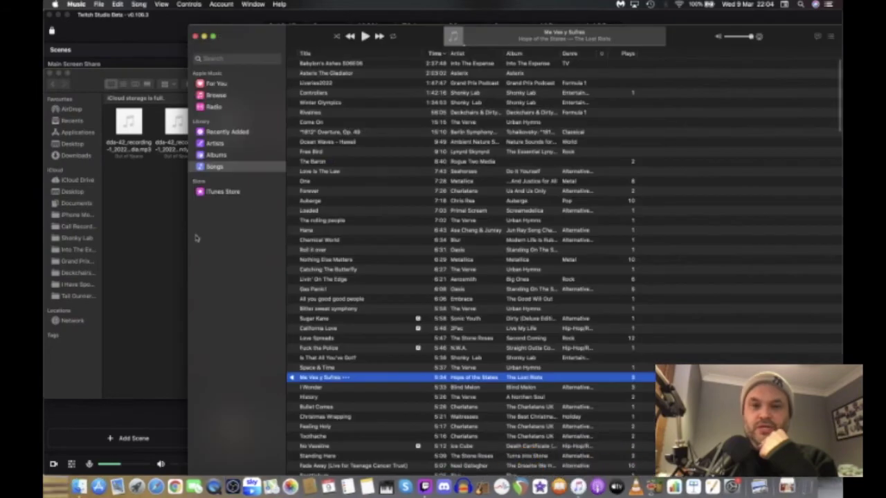
click(154, 245)
mouse_move(469, 135)
drag(473, 133, 676, 136)
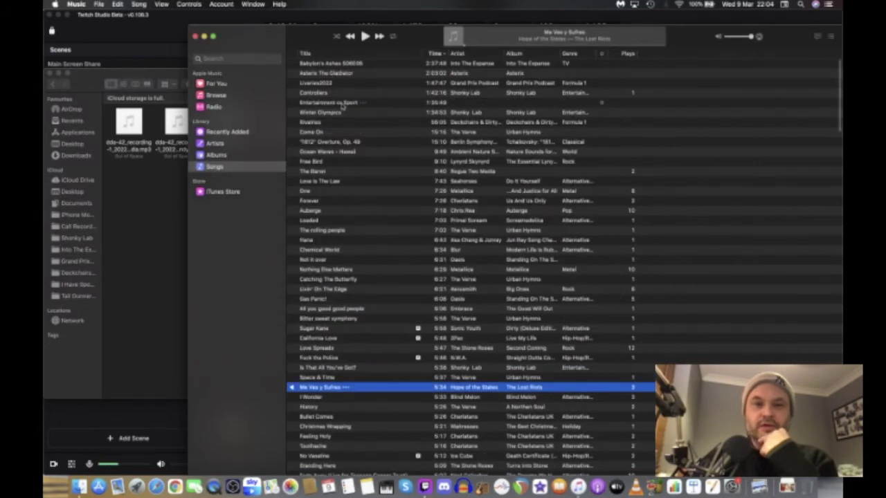
Step: Play the imported Entertainment or Sport track briefly in Music and pause it
click(394, 104)
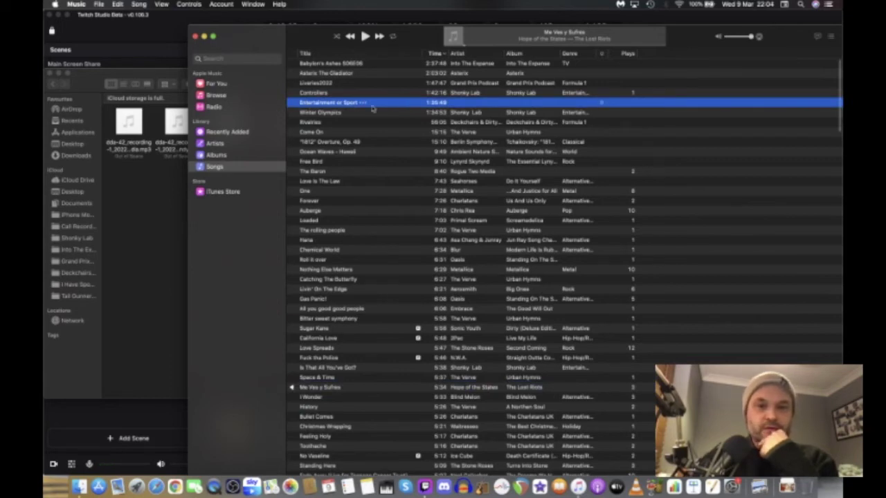
click(365, 36)
click(365, 37)
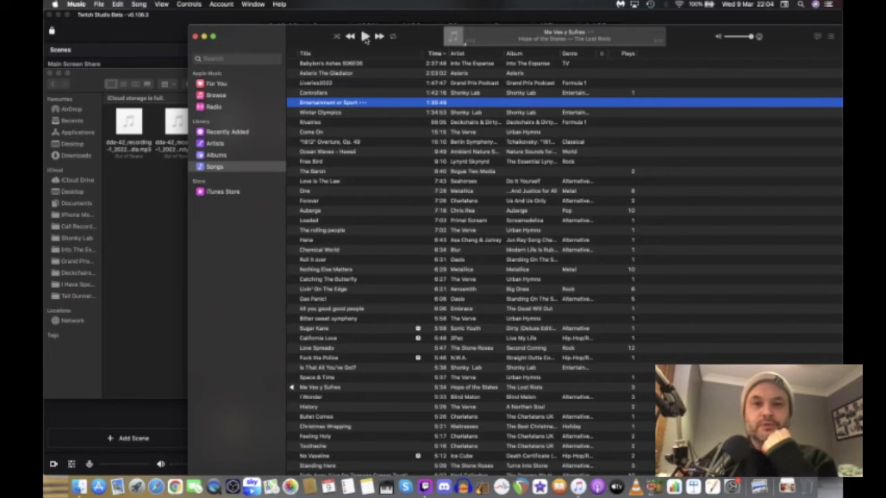
double_click(400, 105)
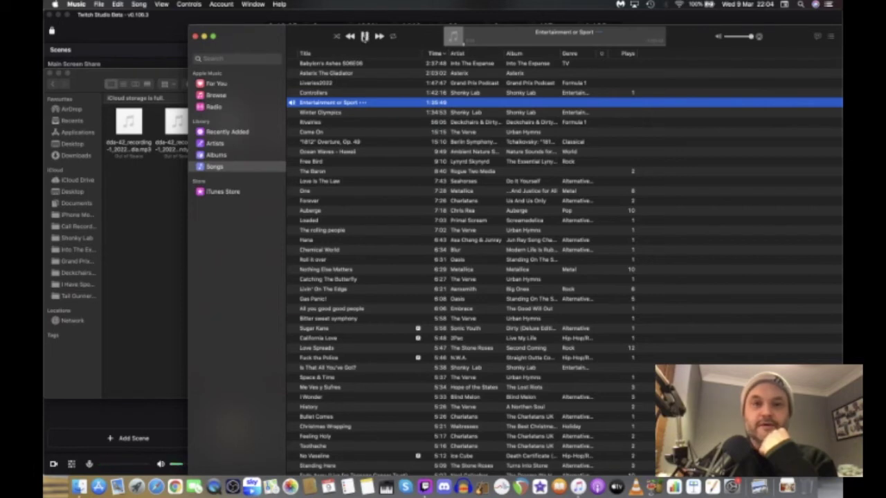
key(space)
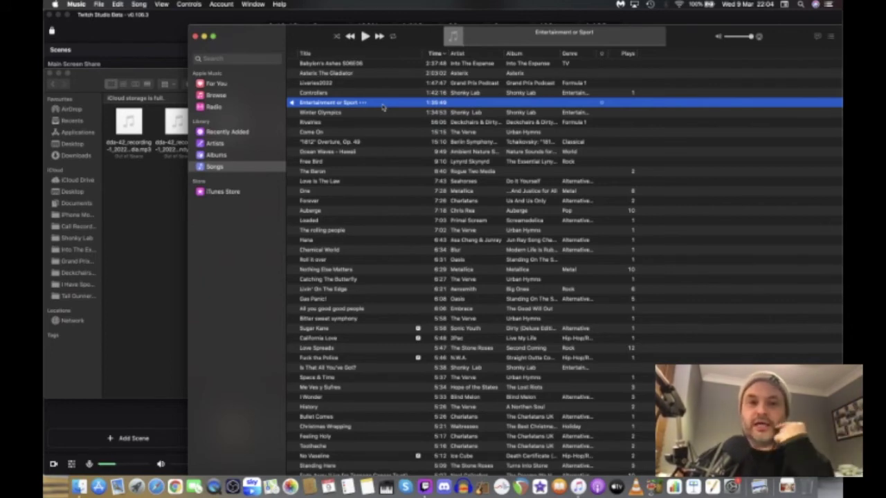
Step: Convert the selected Entertainment or Sport track to an MP3 version
right_click(382, 106)
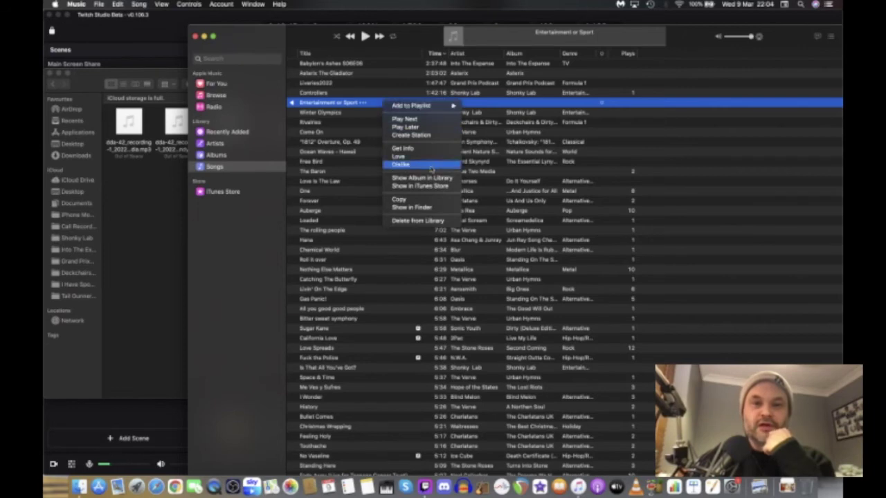
click(384, 96)
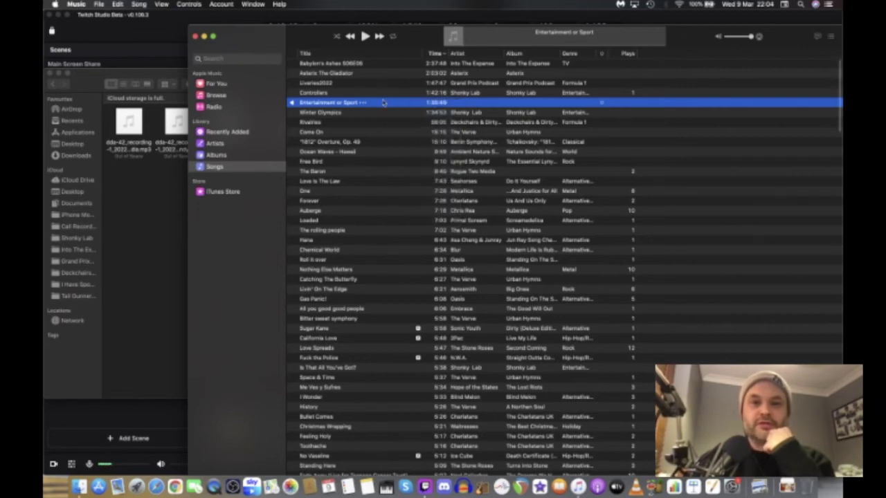
click(99, 4)
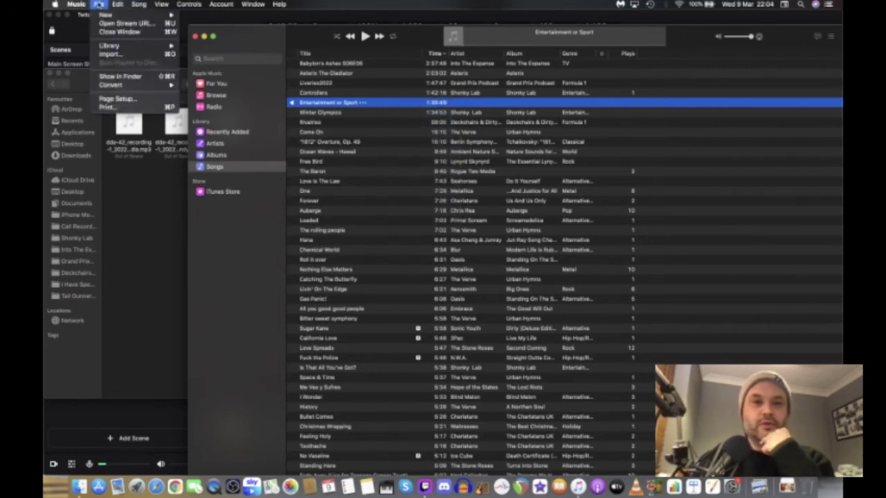
mouse_move(109, 84)
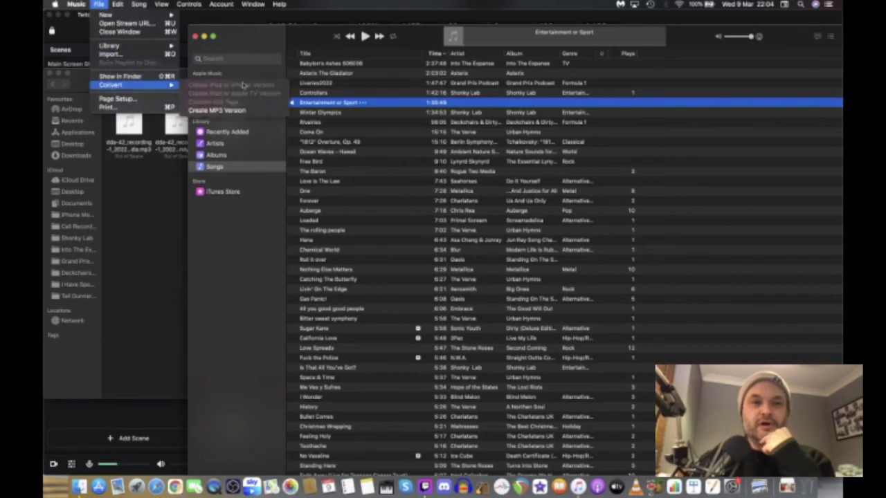
click(238, 110)
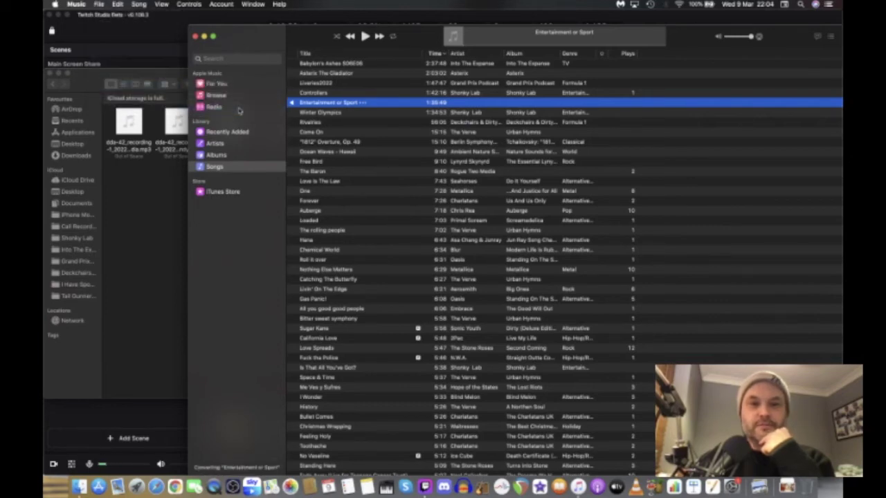